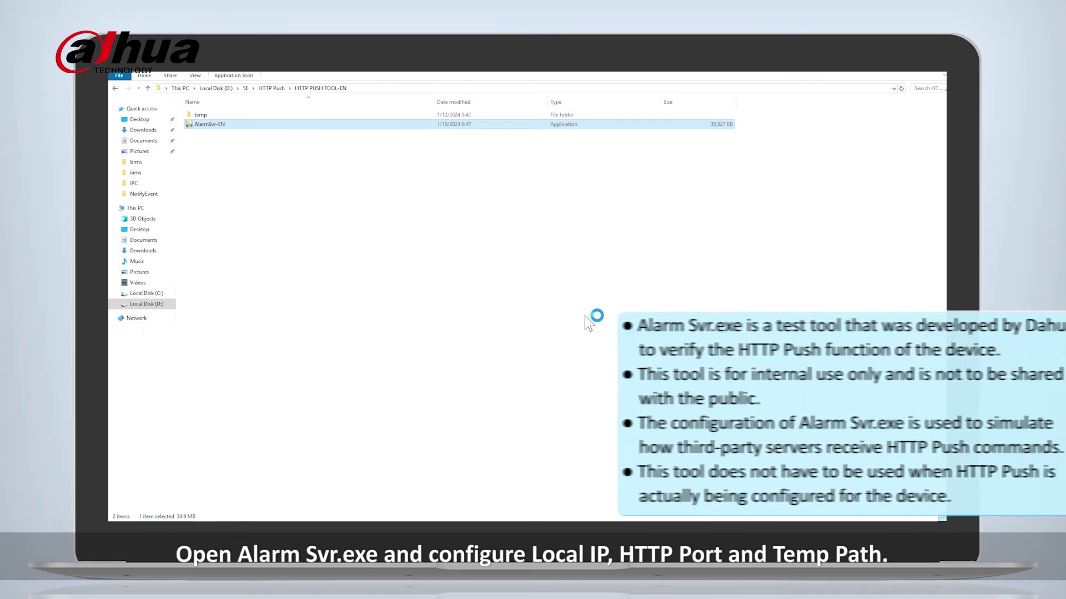
Set Alarm Svr's local IP to this PC's address and temp path to /cgi-bin/NotifyEvent, then start the service.
drag(430, 131, 360, 131)
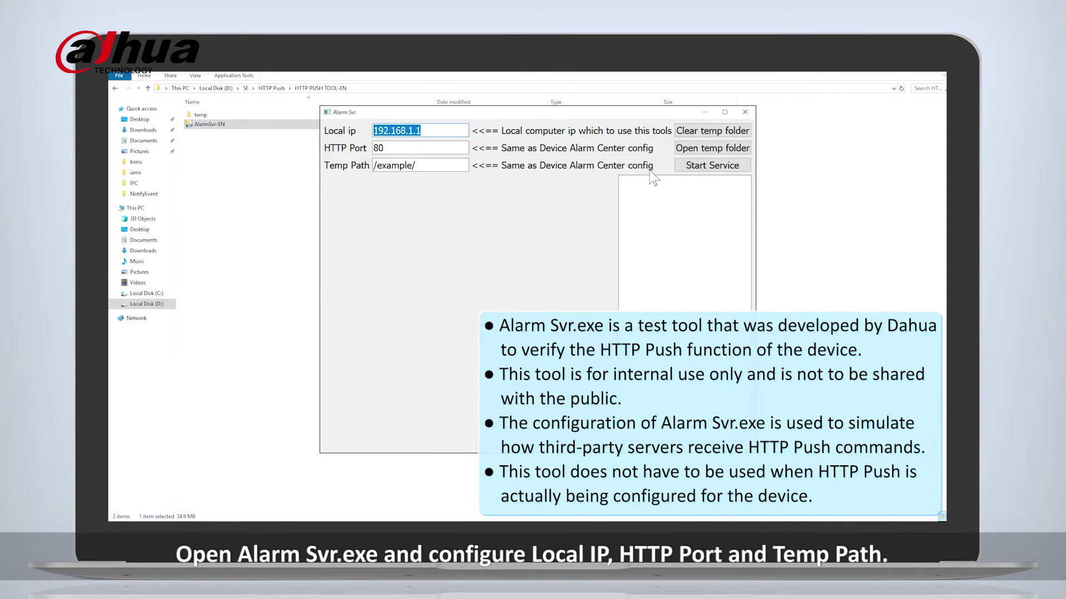
text(1)
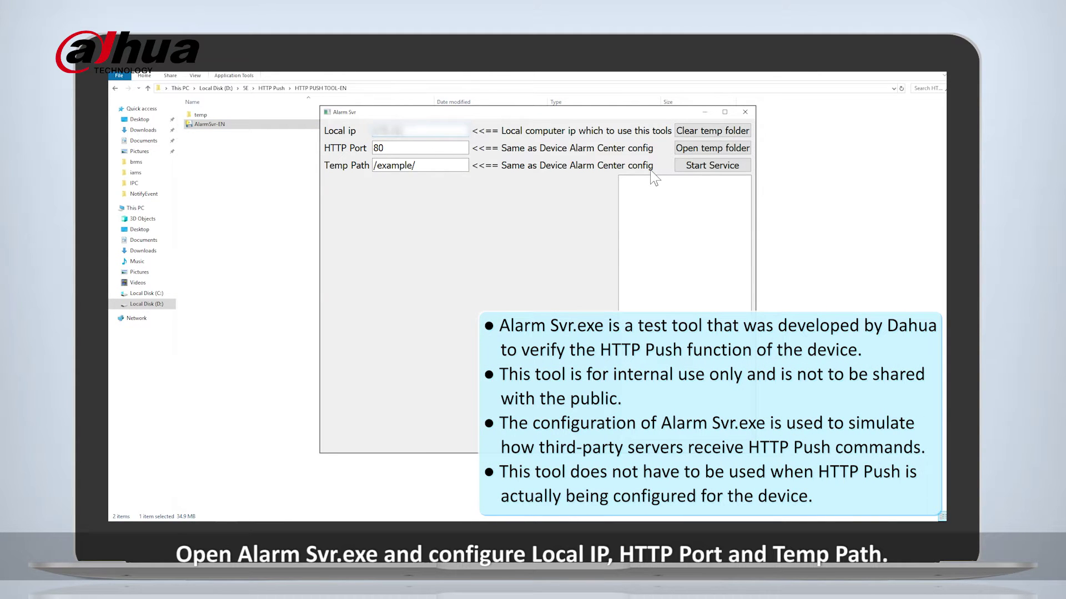
drag(433, 165, 358, 170)
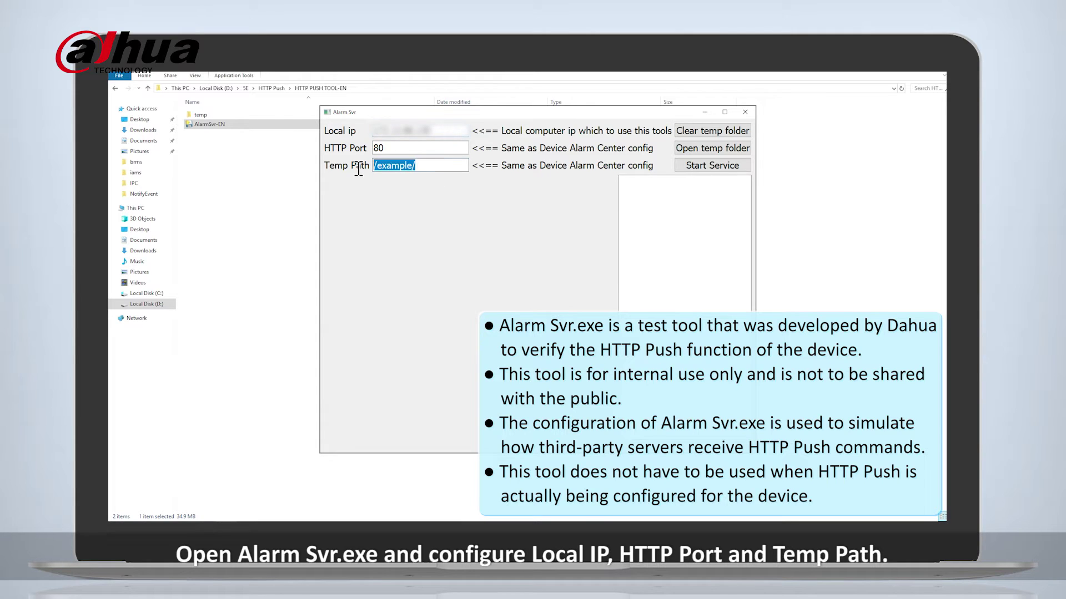
text(/cgi-bin/NotifyEvent)
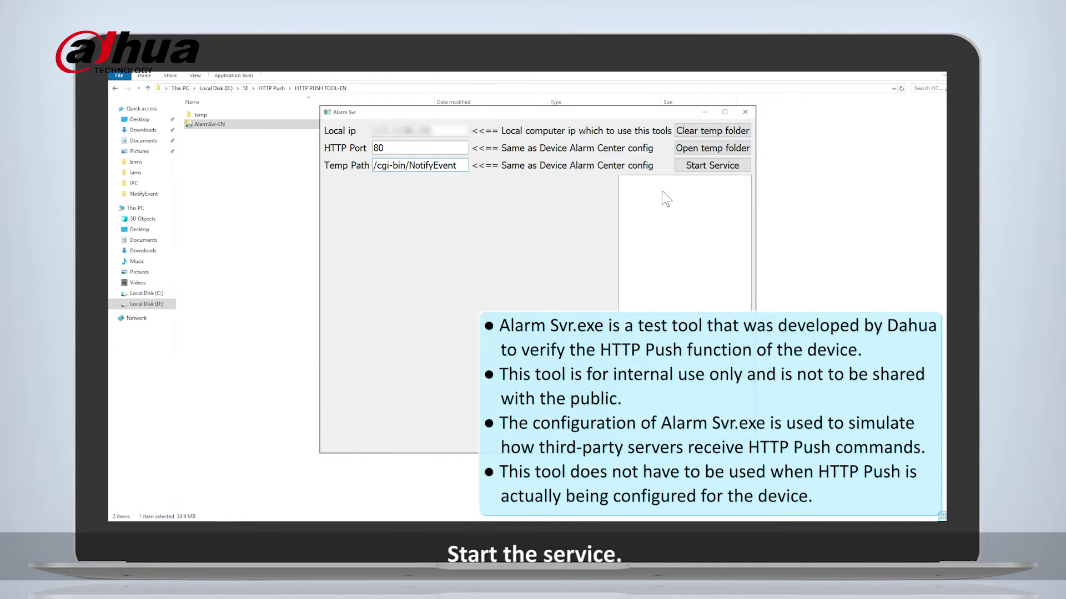
click(703, 168)
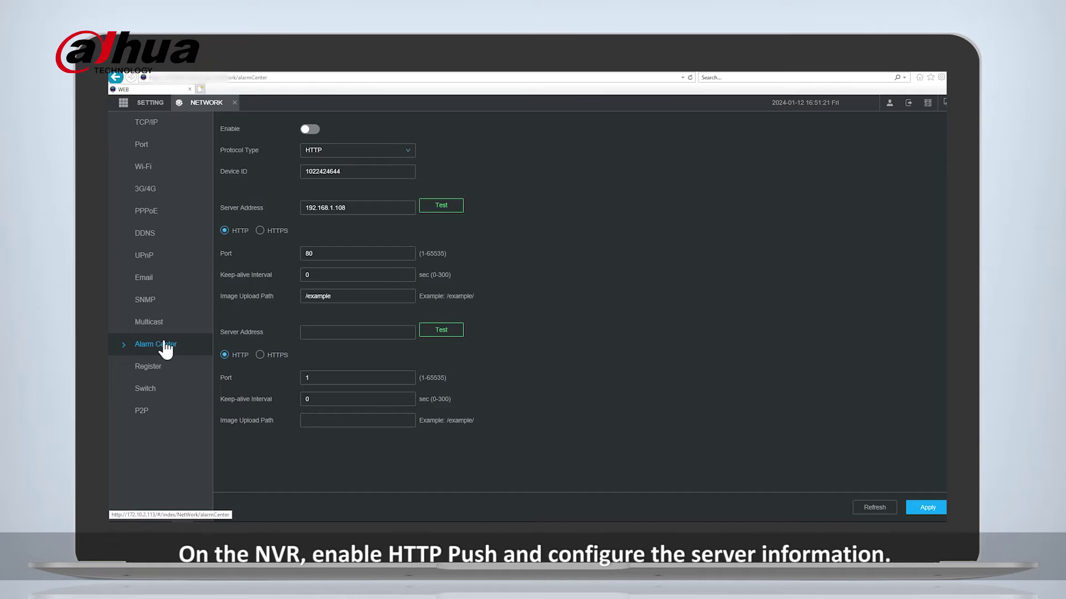
Enable HTTP push on the NVR and paste this PC's IP as the server address.
click(359, 208)
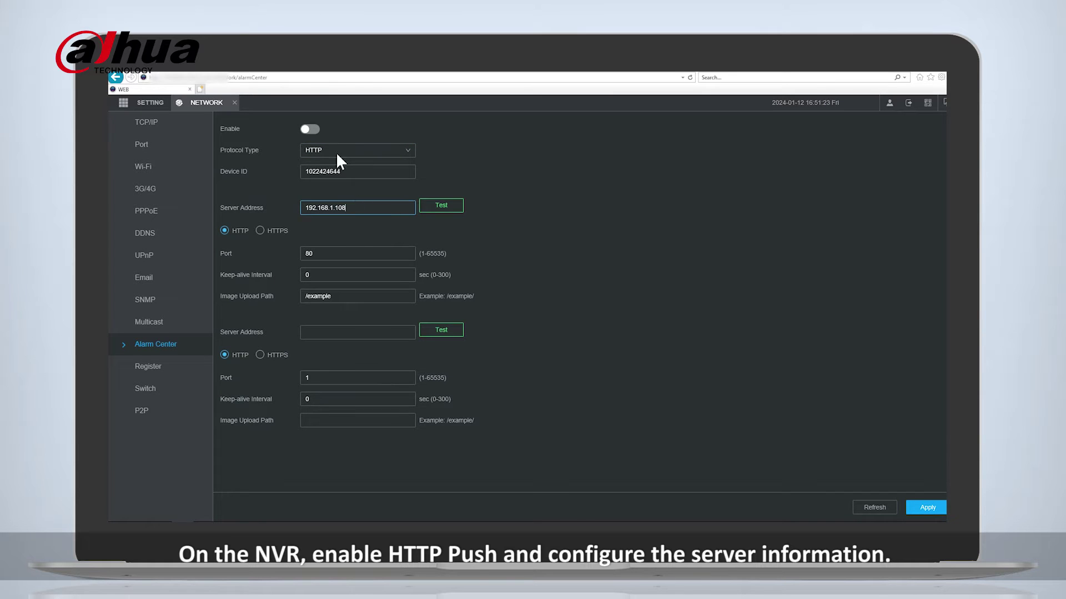
click(315, 131)
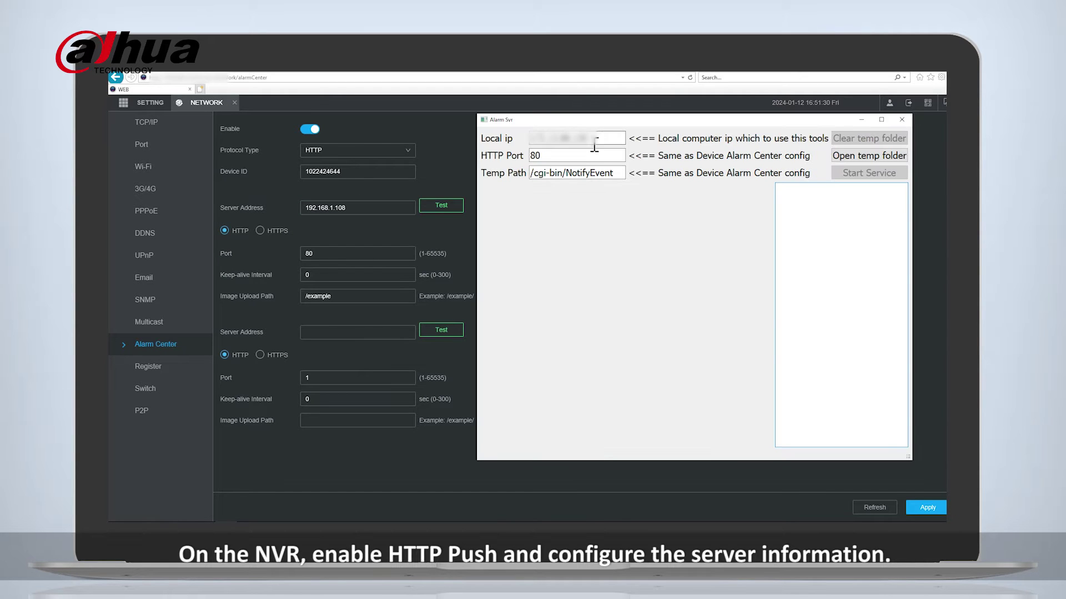
drag(594, 143, 532, 141)
drag(355, 208, 297, 208)
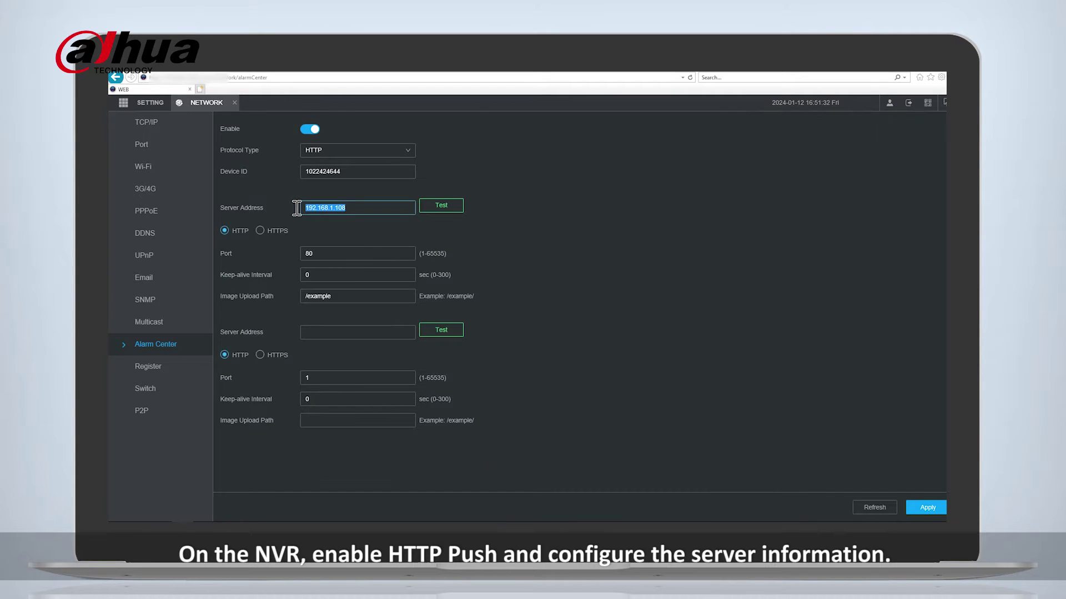
key(ctrl+v)
Replace the /example upload path with /cgi-bin/NotifyEvent, test the connection and apply.
key(alt+Tab)
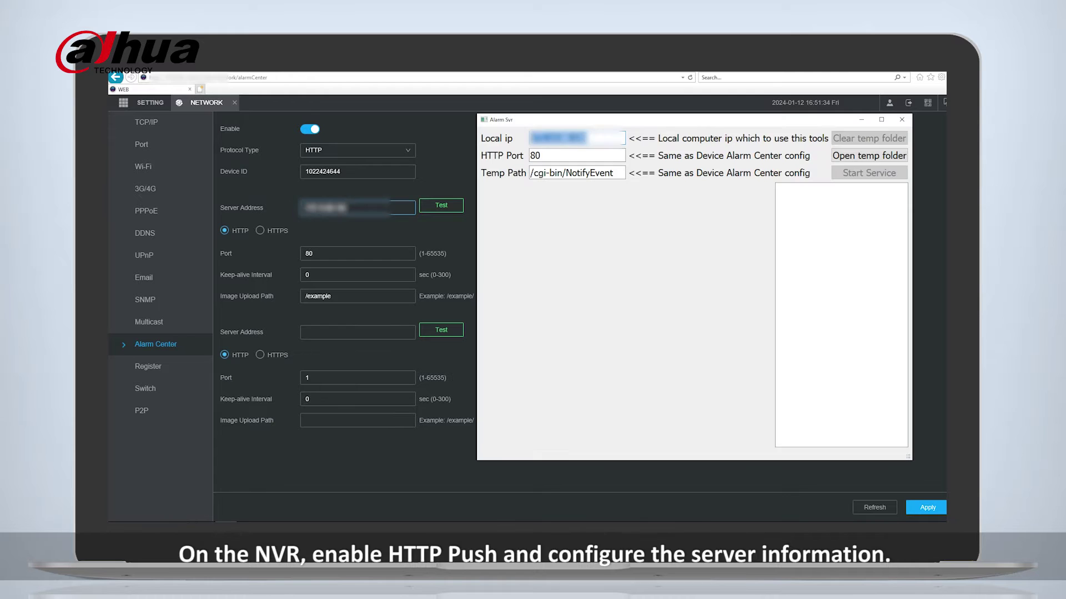
double_click(560, 172)
key(ctrl+c)
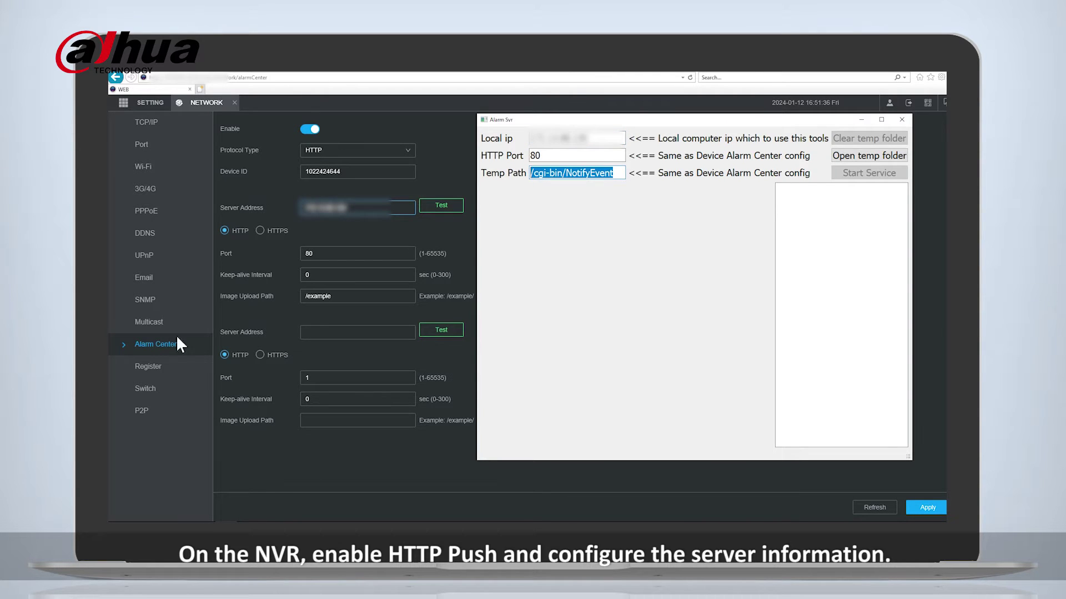
drag(340, 298, 296, 295)
key(ctrl+v)
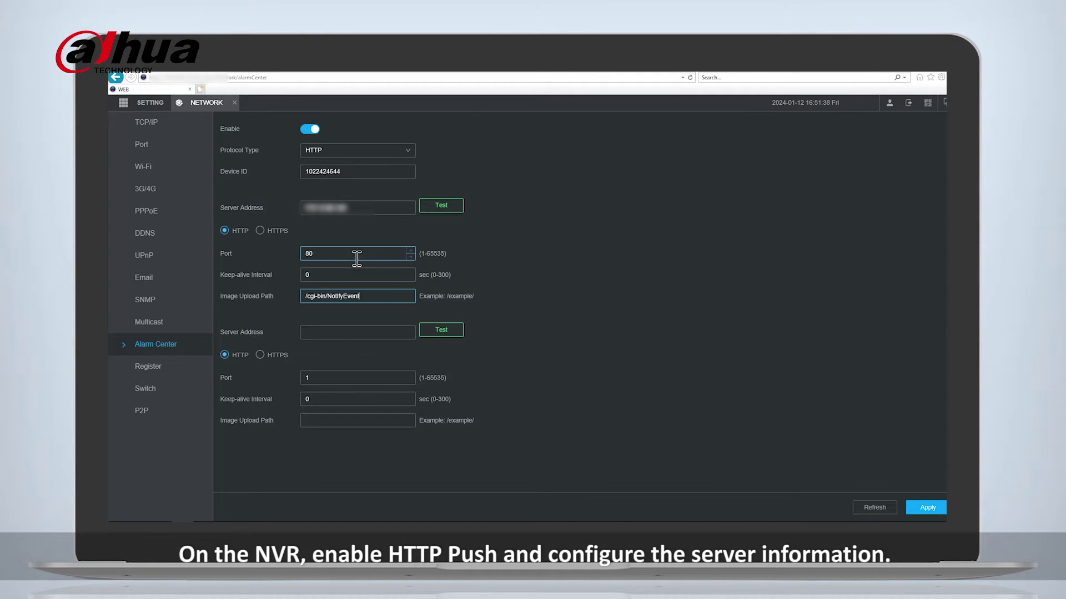
click(436, 207)
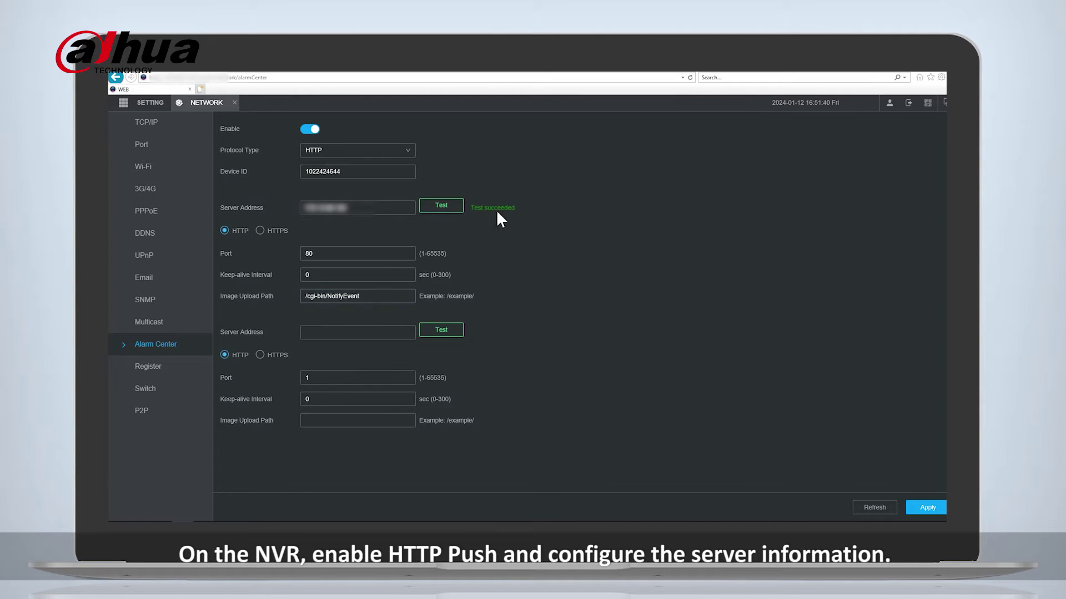
click(922, 508)
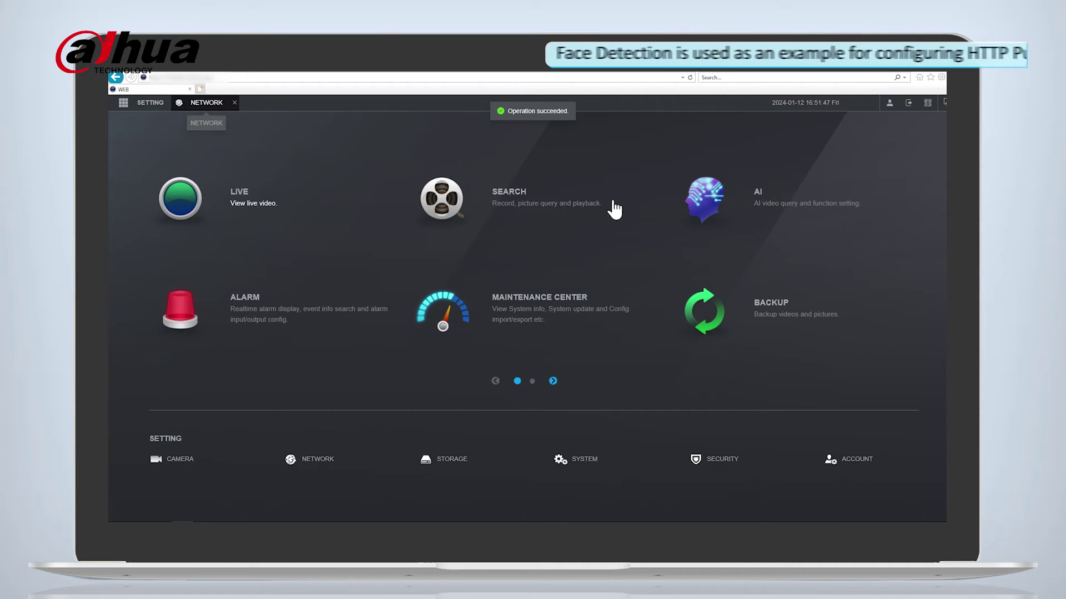
Enable face detection on channel 1, report its alarms over HTTP including event data, and apply.
click(738, 204)
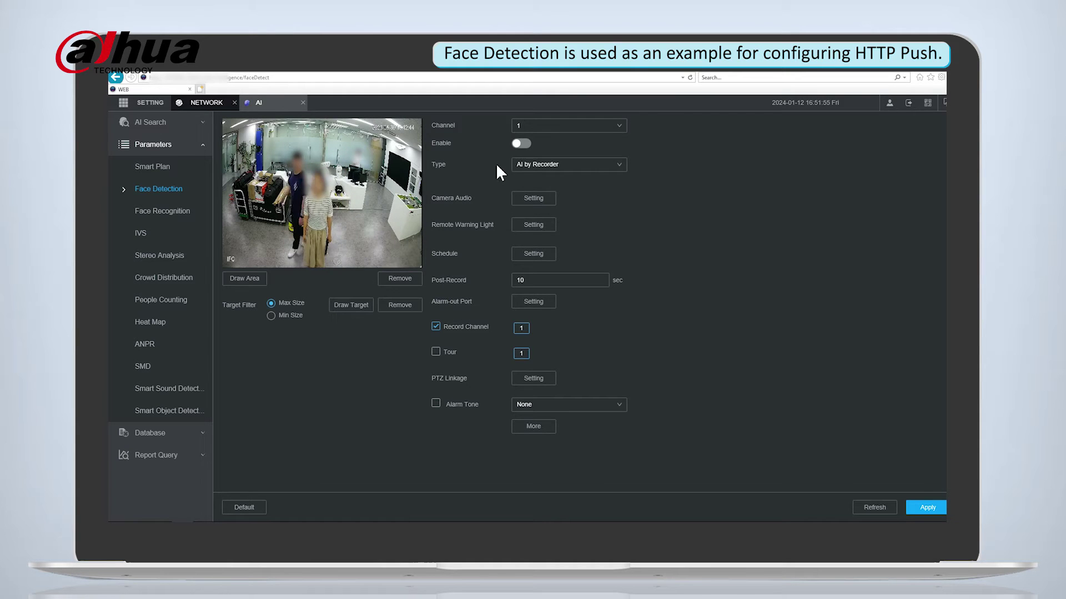
click(520, 143)
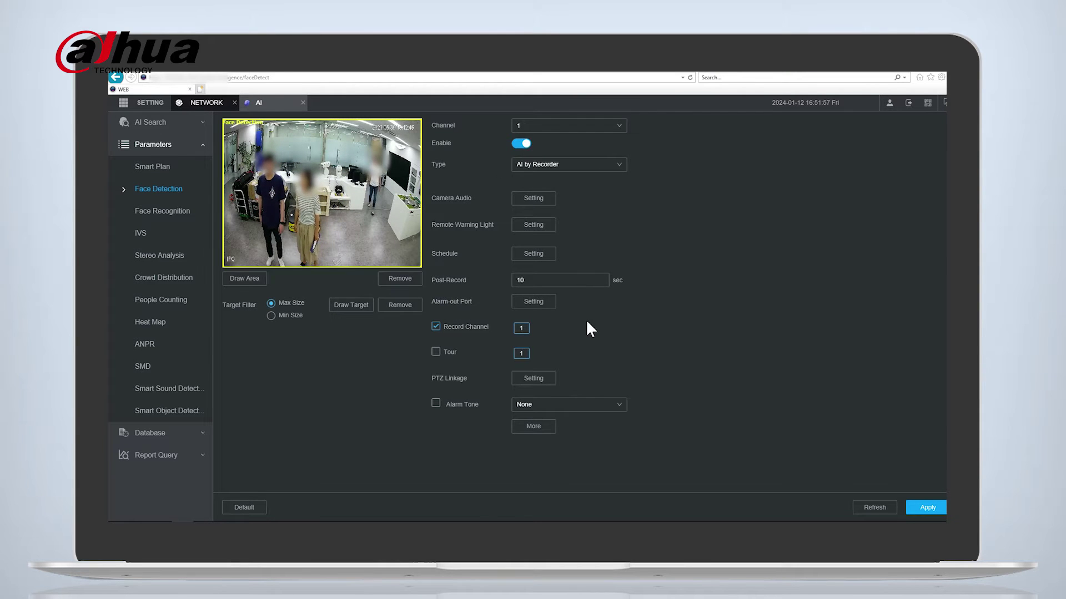
click(541, 427)
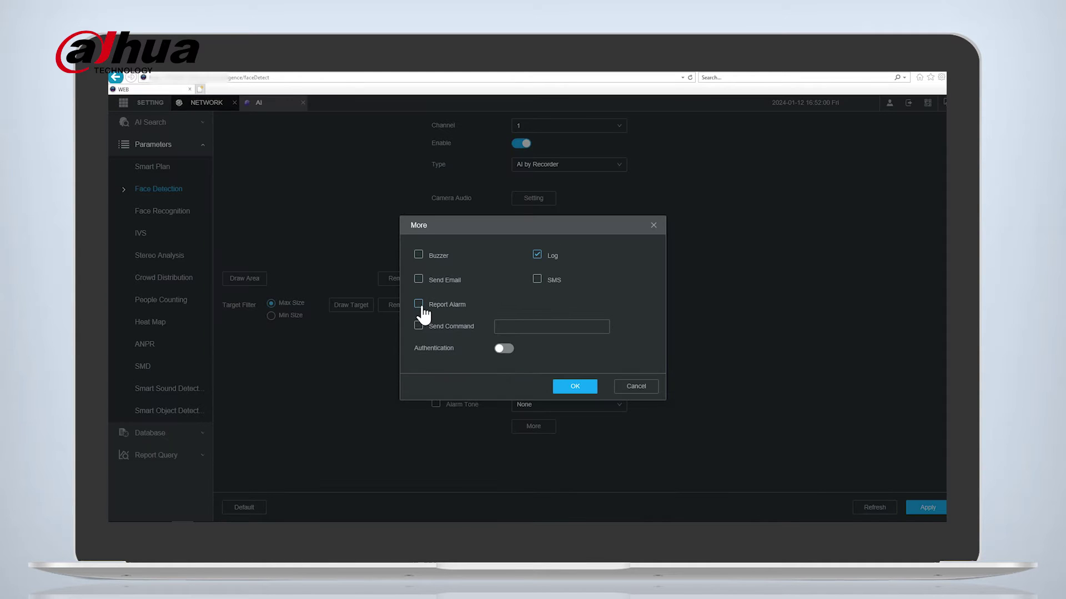
click(418, 305)
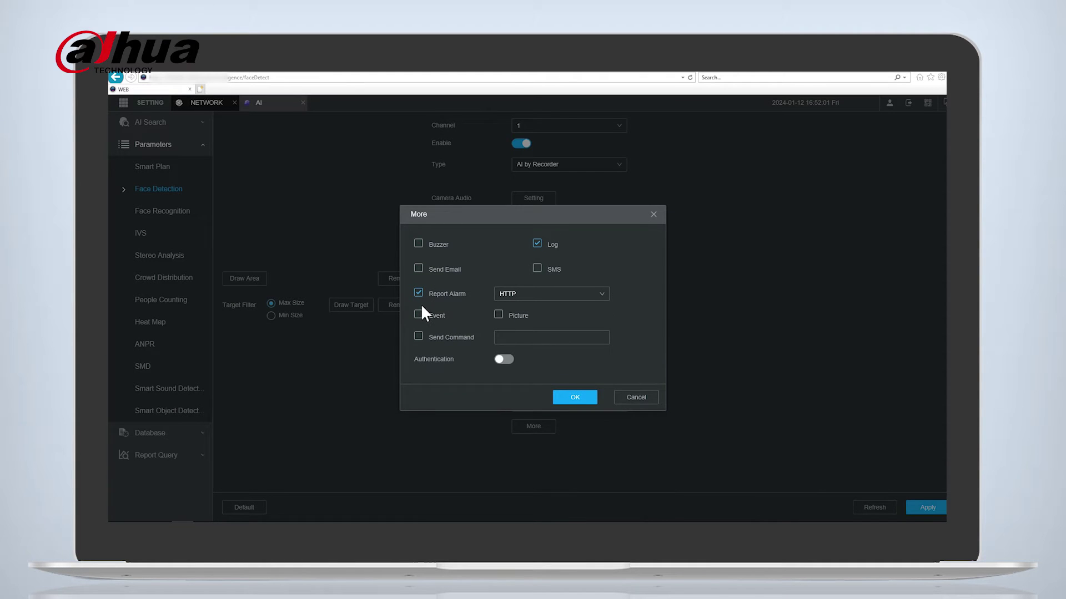
click(512, 300)
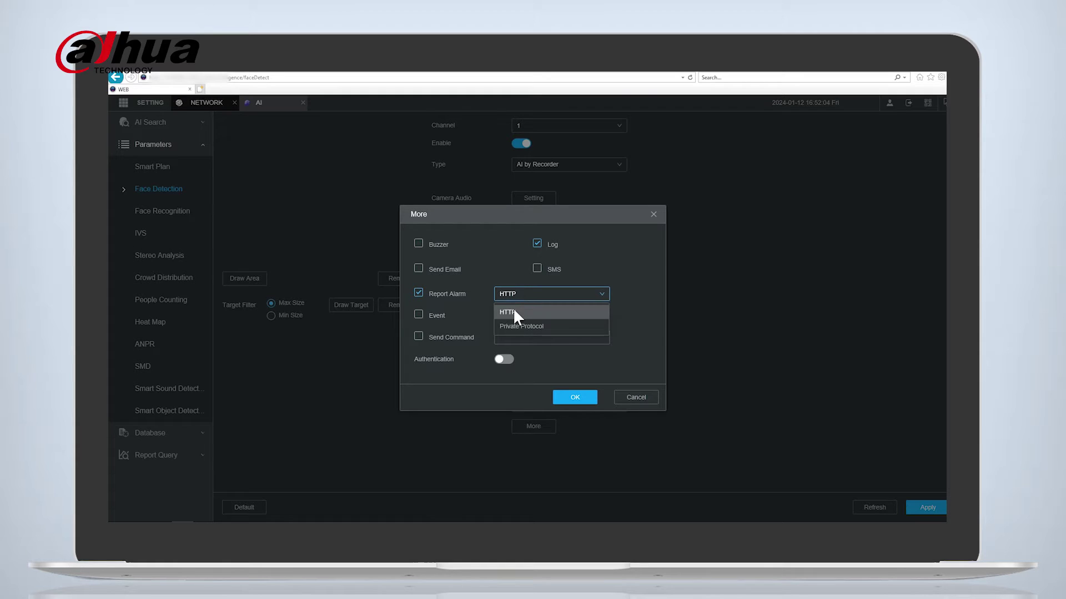
click(514, 311)
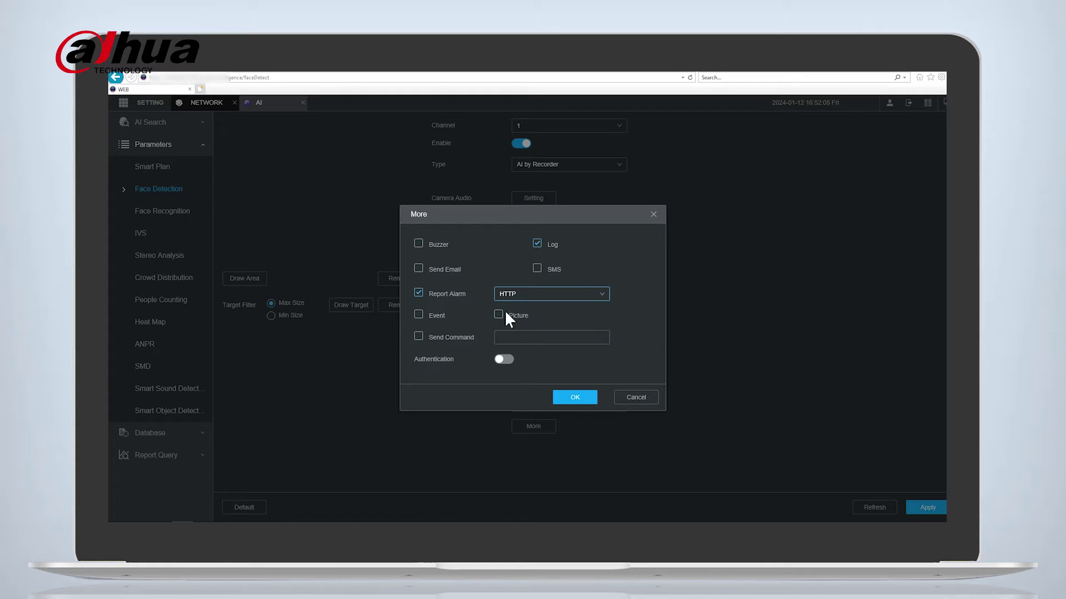
click(419, 316)
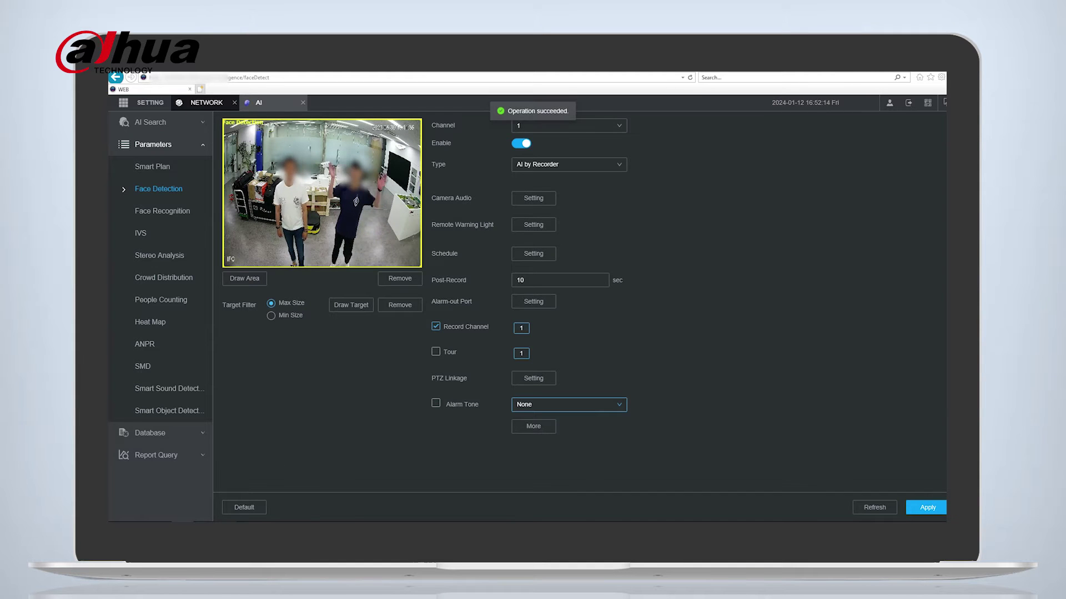
click(219, 472)
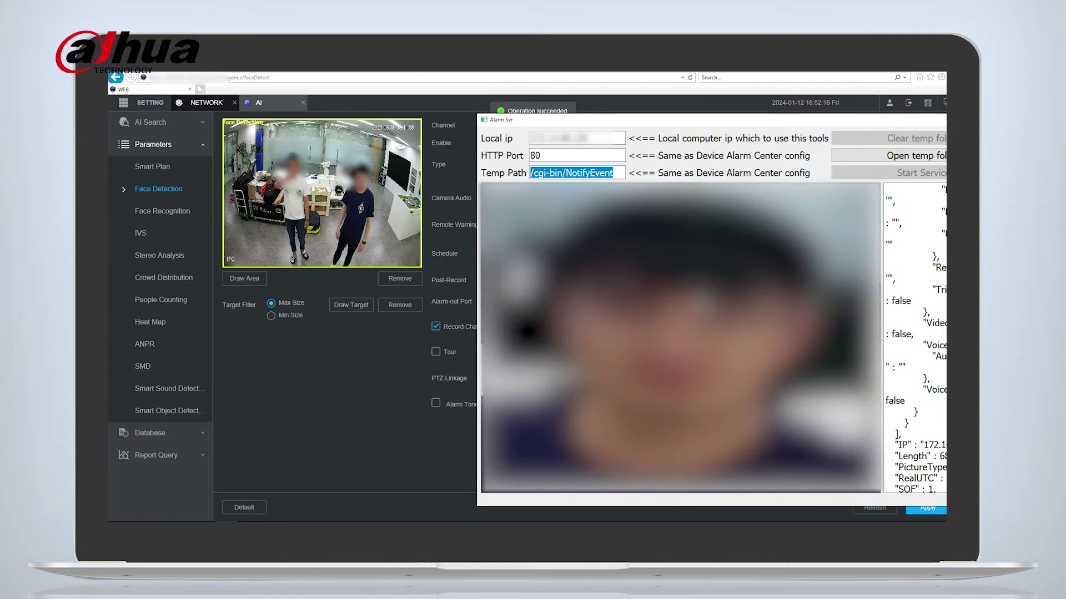
Reposition the Alarm Svr window to view the received face alarm, then open its temp folder.
drag(681, 123, 571, 108)
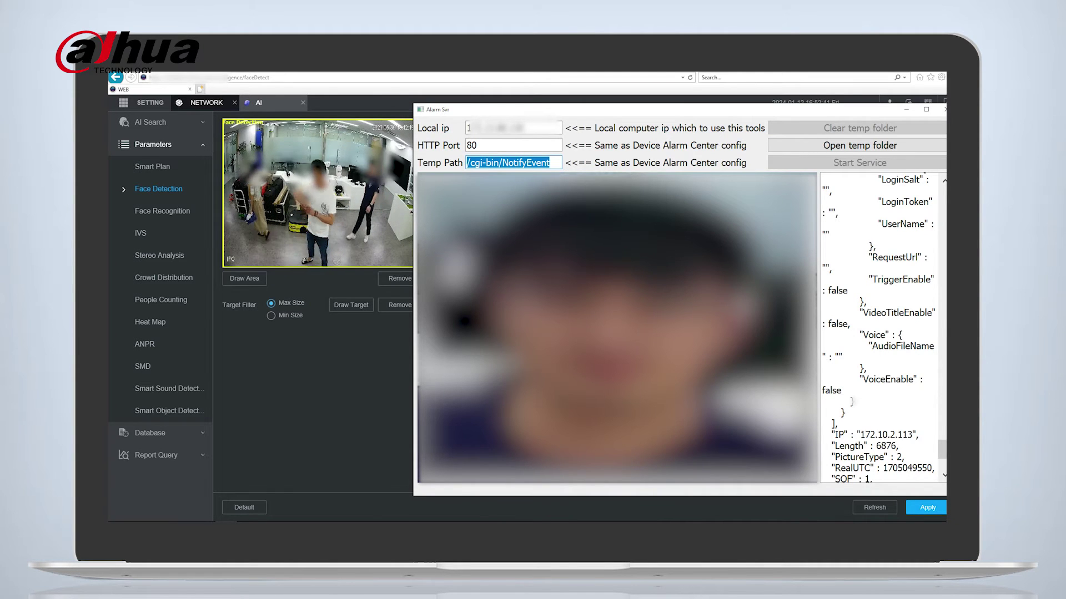
click(835, 147)
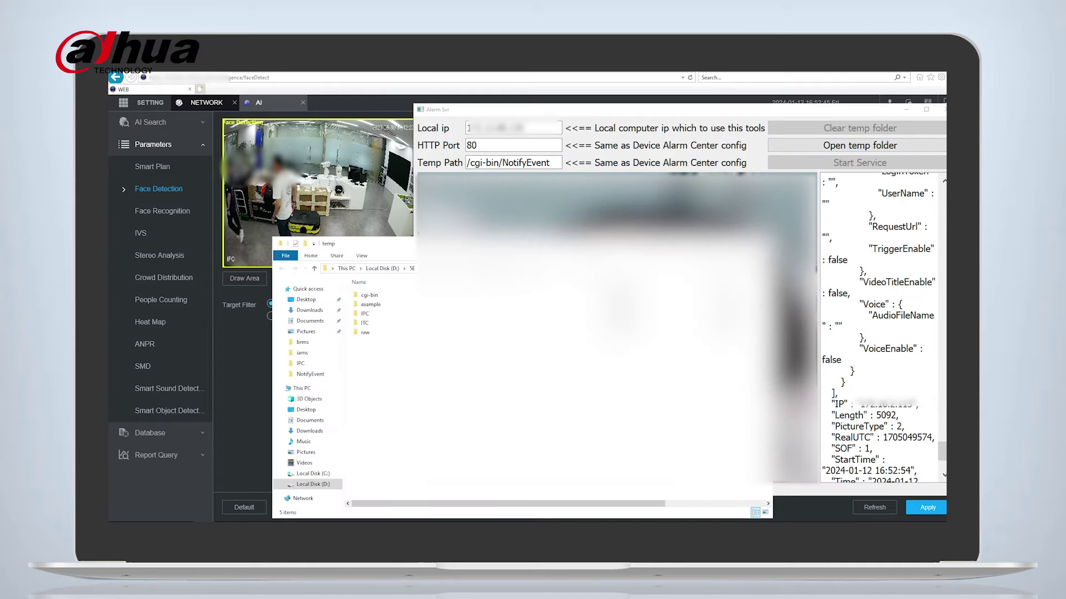
Maximize Explorer, go into cgi-bin > NotifyEvent, and view the 225 KB event snapshot.
click(740, 244)
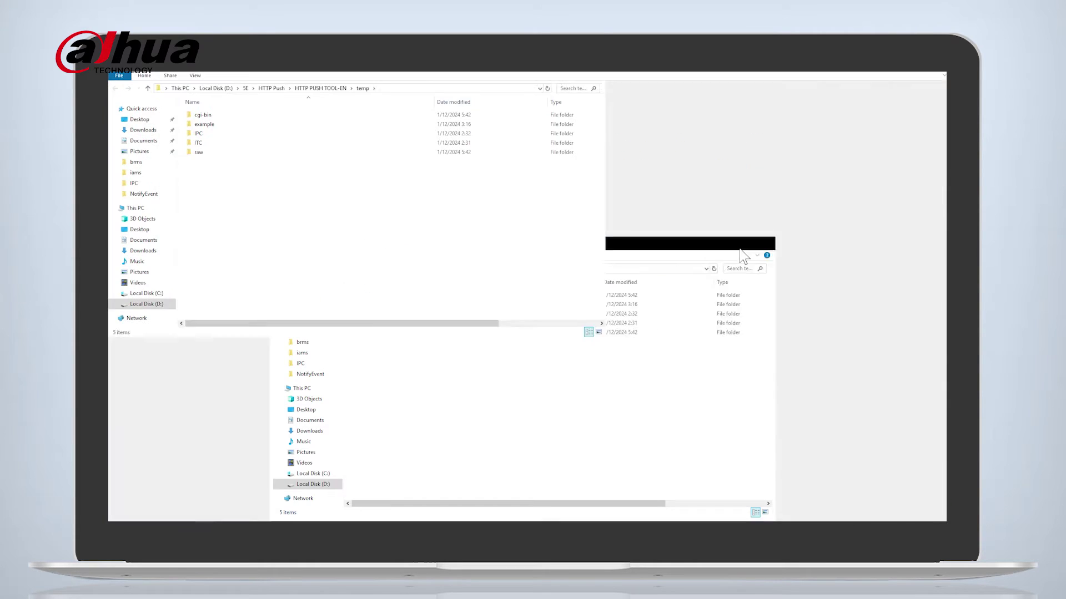
double_click(219, 115)
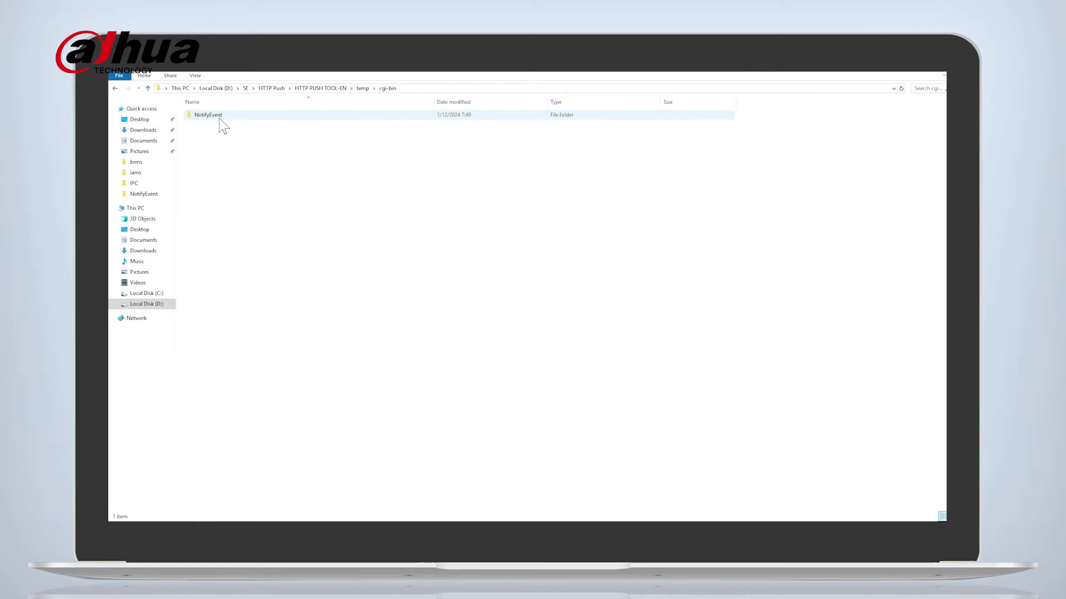
double_click(220, 116)
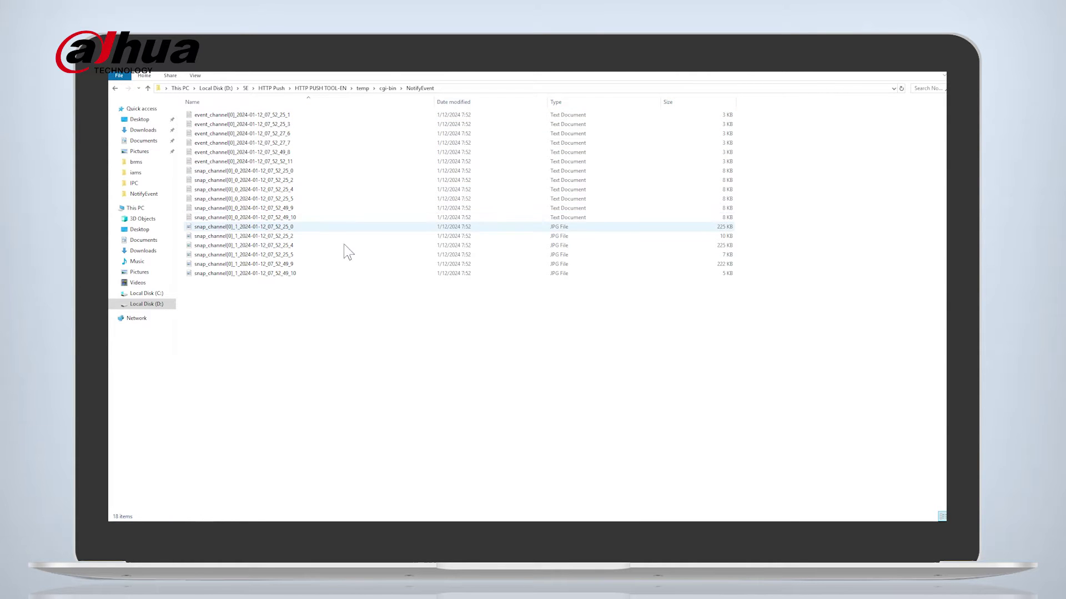
click(223, 228)
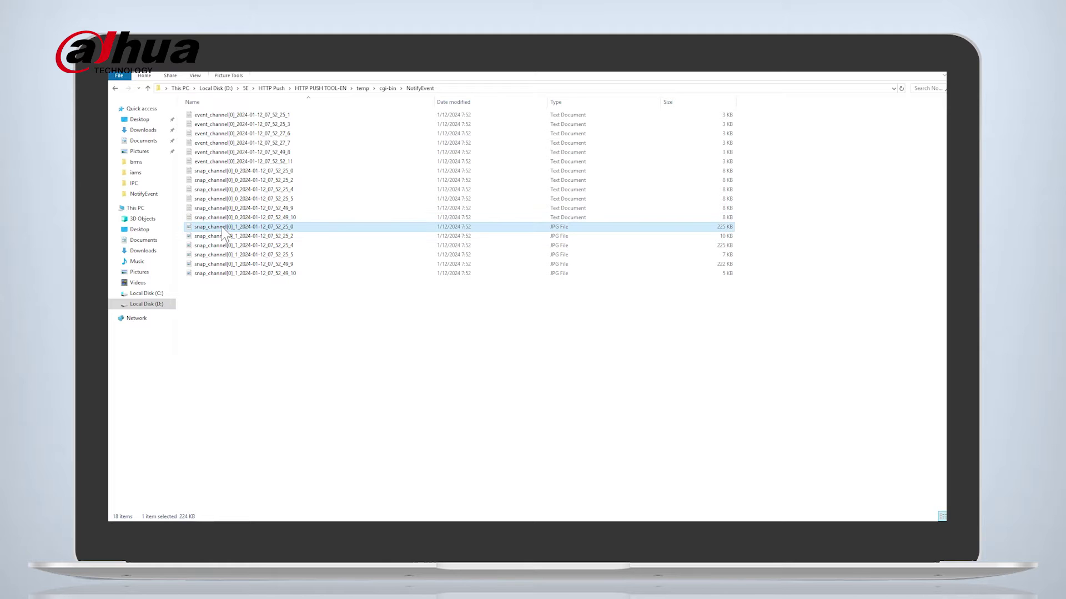
double_click(223, 228)
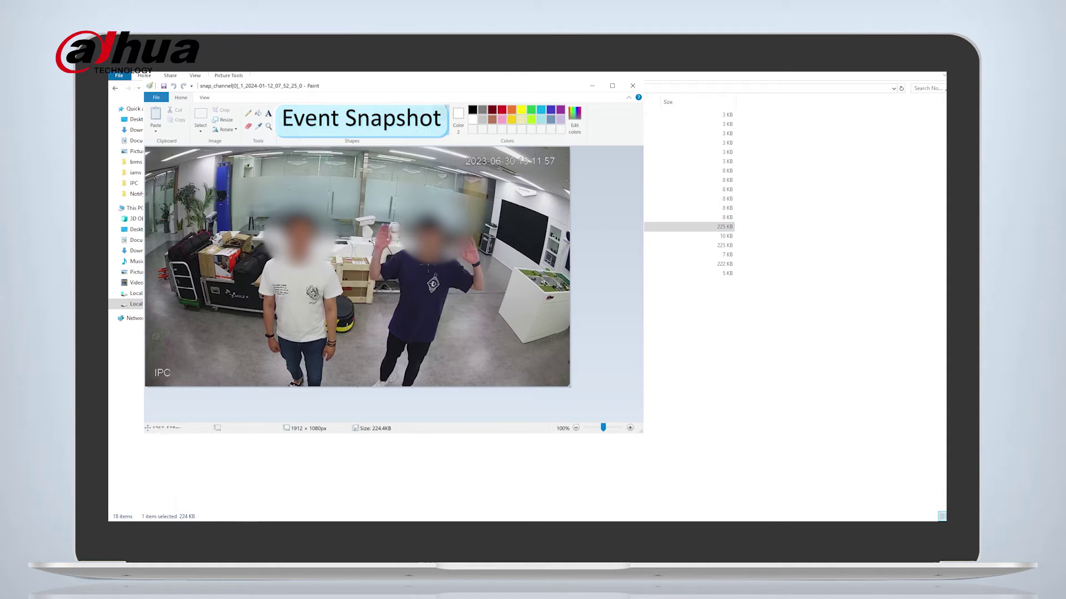
click(592, 85)
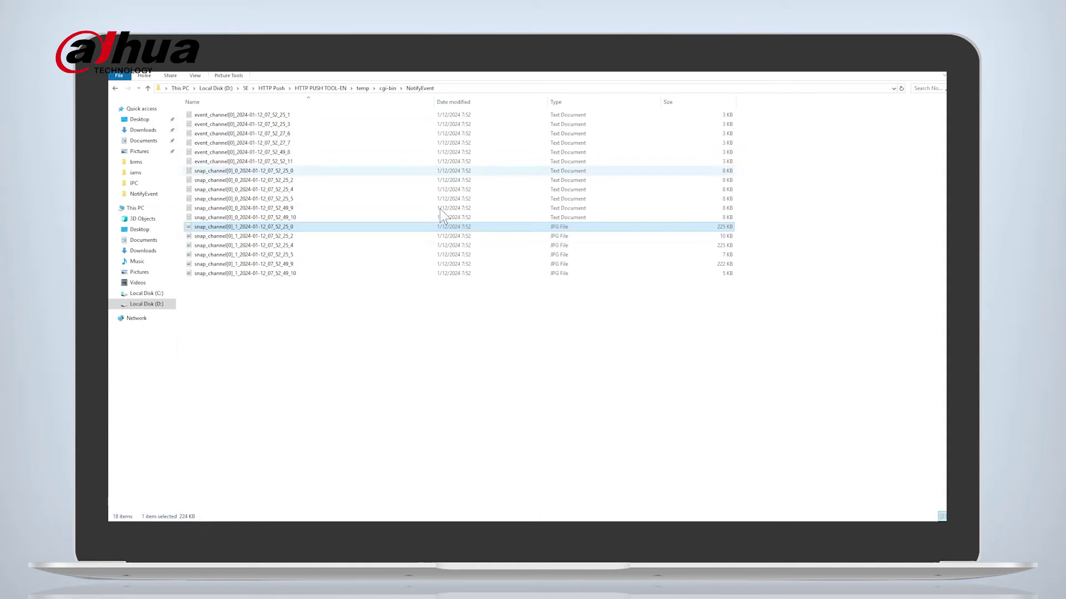
View the 10 KB face thumbnail, then open the latest snapshot text file.
click(244, 236)
double_click(250, 235)
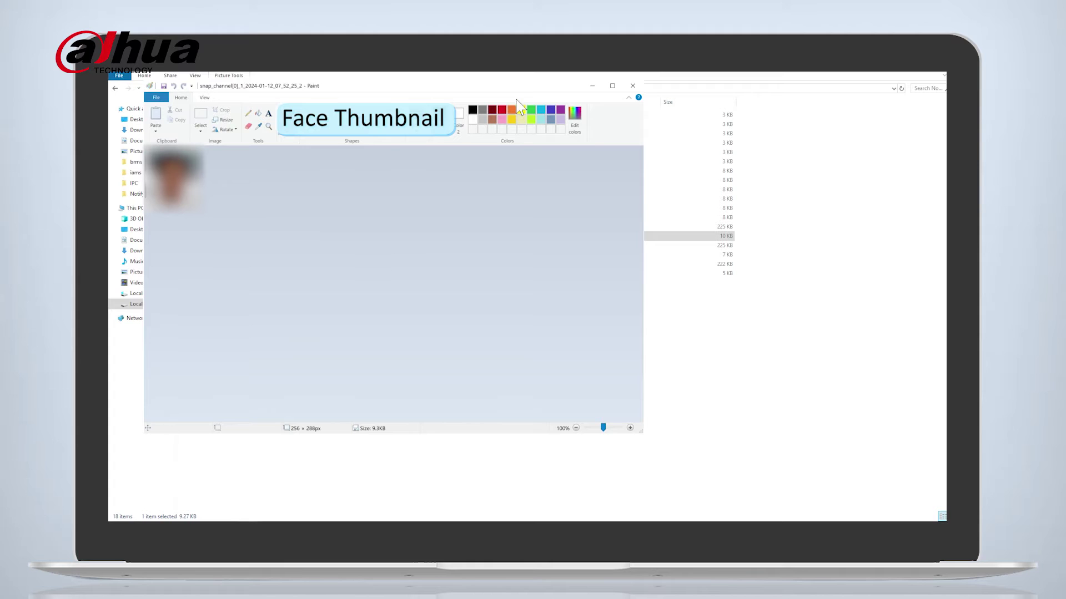
click(594, 86)
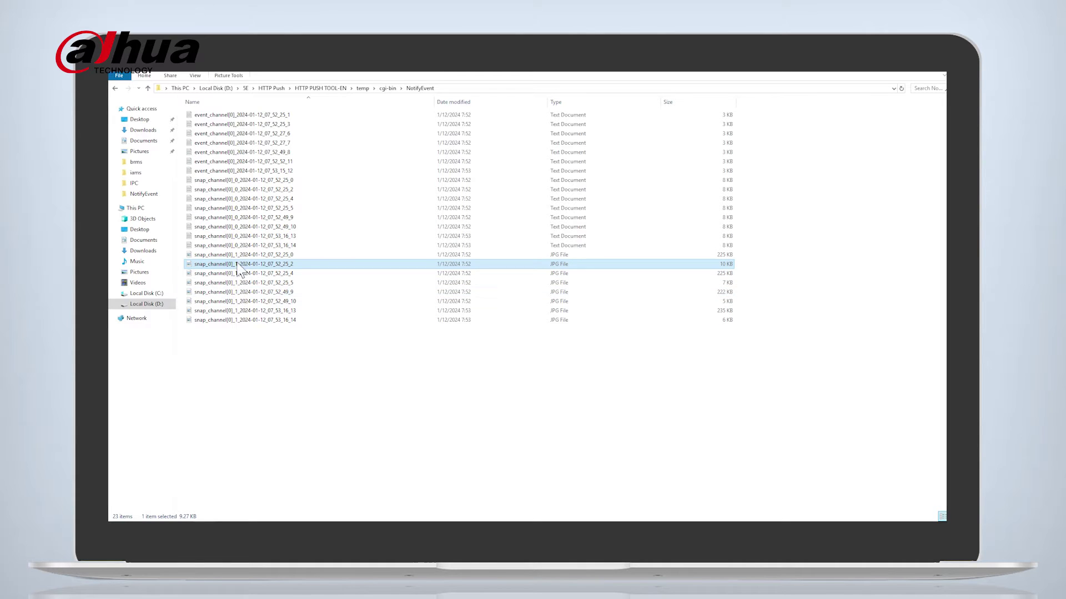
click(226, 247)
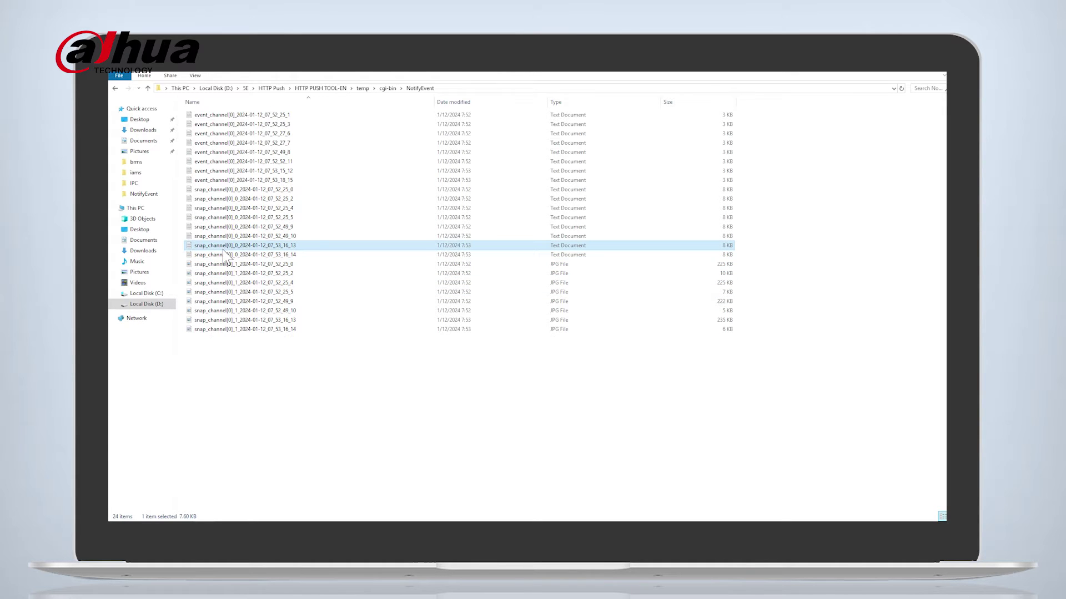
double_click(225, 255)
click(325, 221)
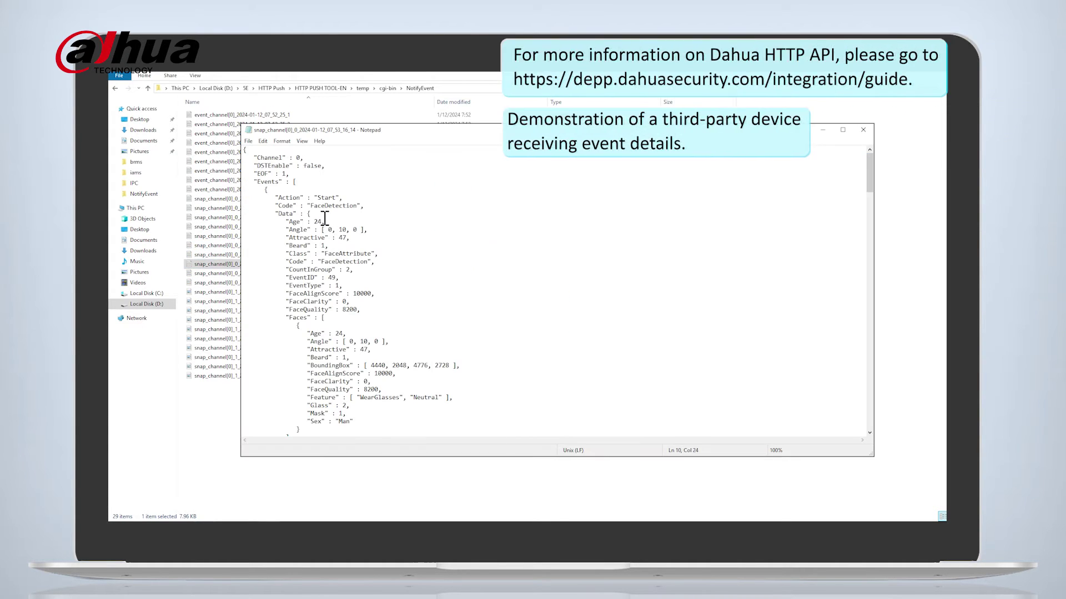
scroll(325, 220, down, 20)
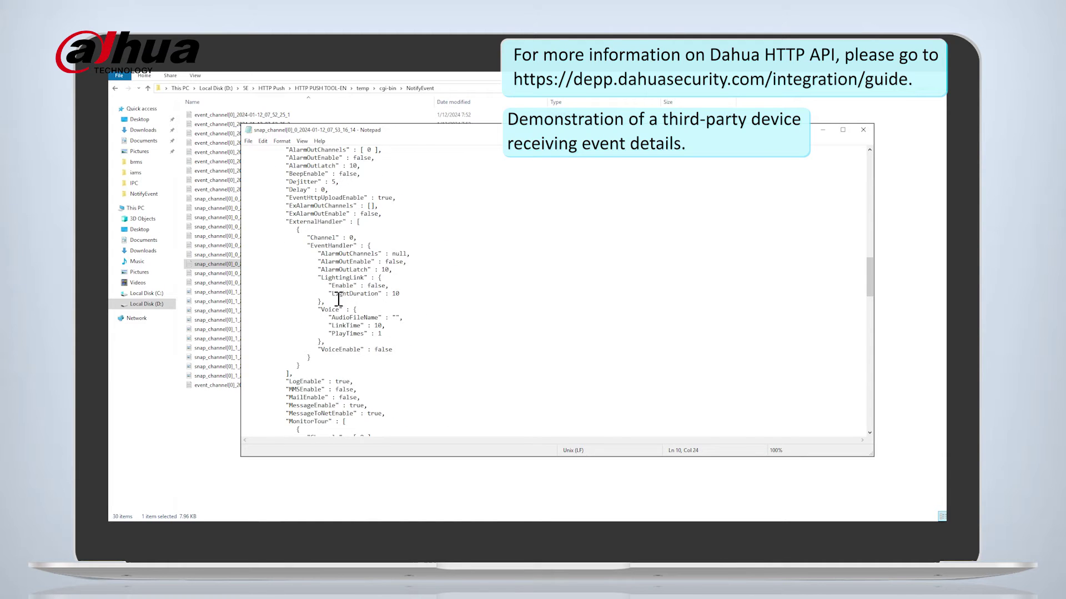
scroll(417, 348, up, 15)
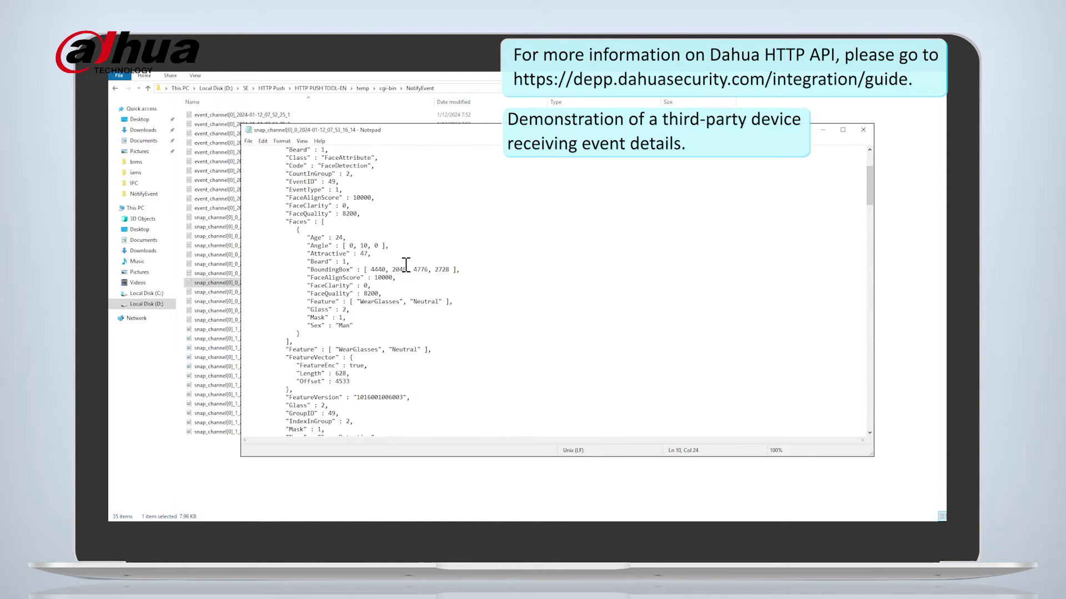
scroll(404, 264, up, 4)
double_click(331, 206)
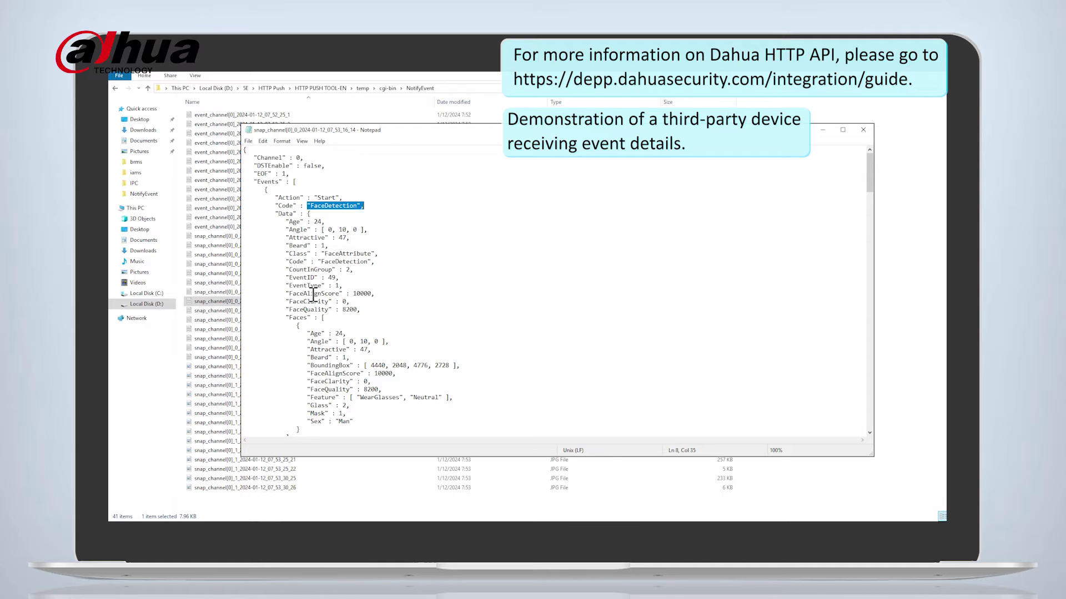
double_click(318, 294)
scroll(322, 294, down, 6)
double_click(378, 348)
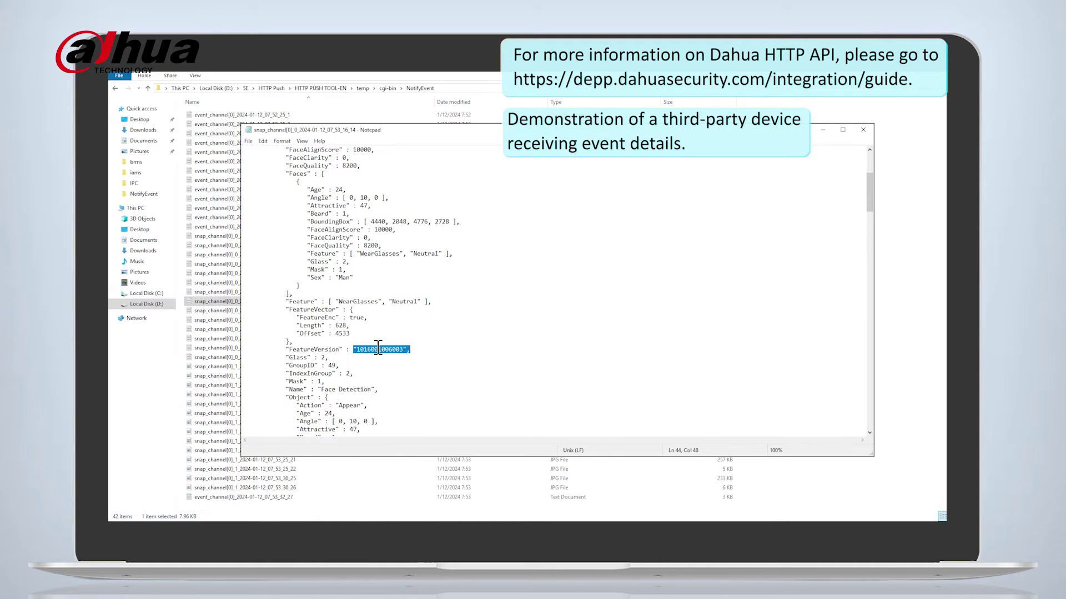
click(307, 326)
scroll(335, 242, down, 6)
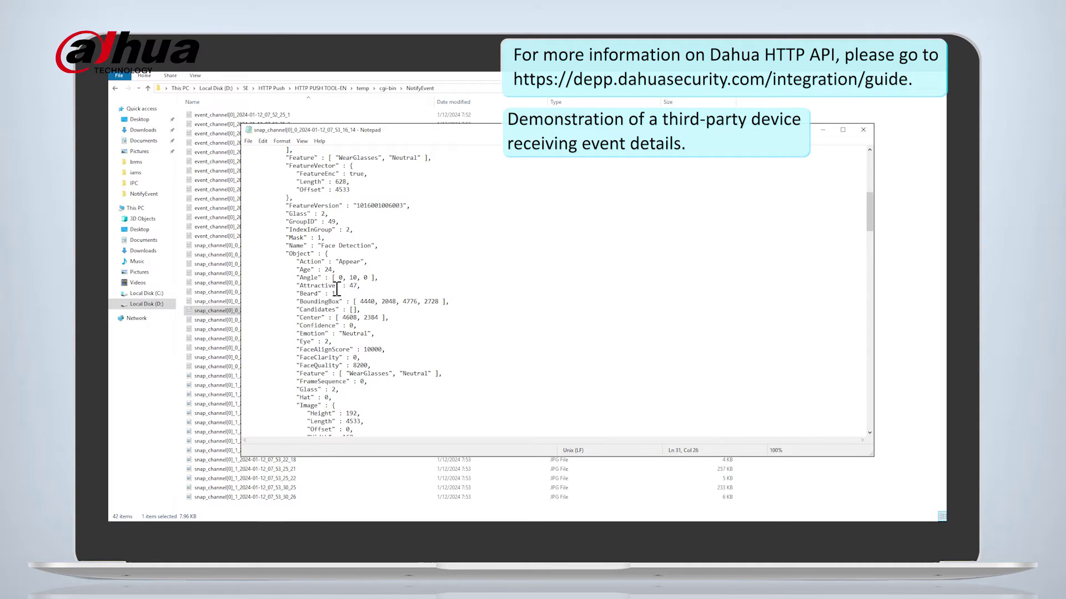
drag(297, 270, 359, 326)
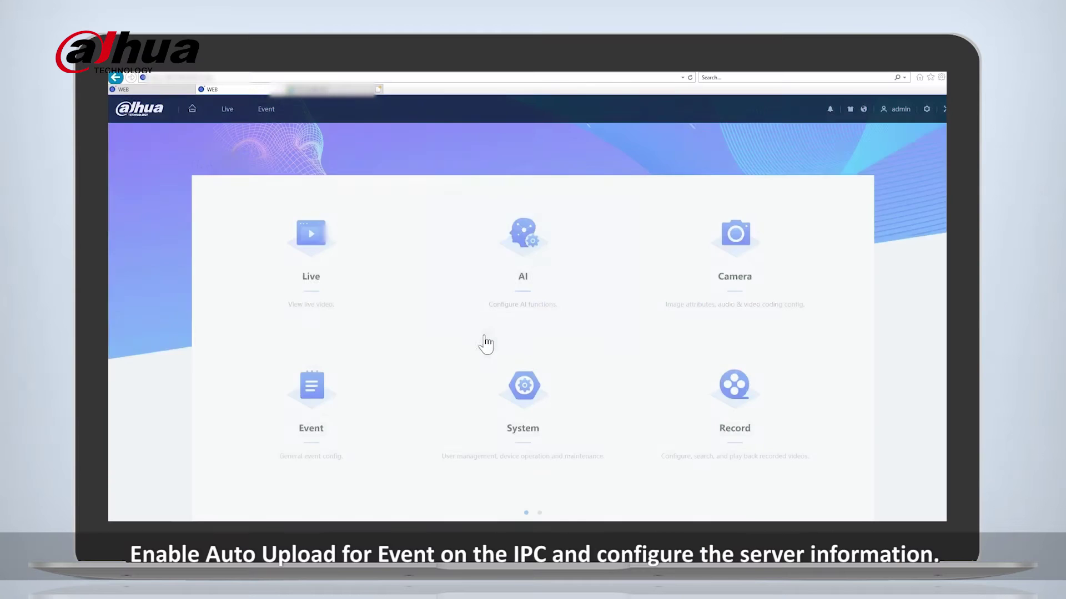
Turn on Event Auto Upload and add a new upload server entry.
click(304, 404)
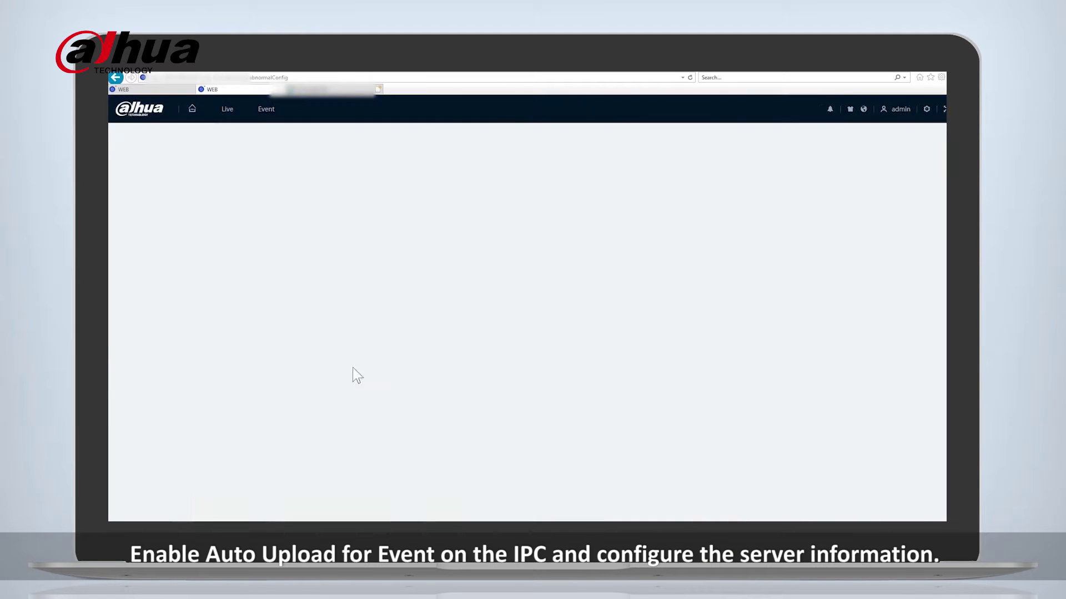
click(147, 227)
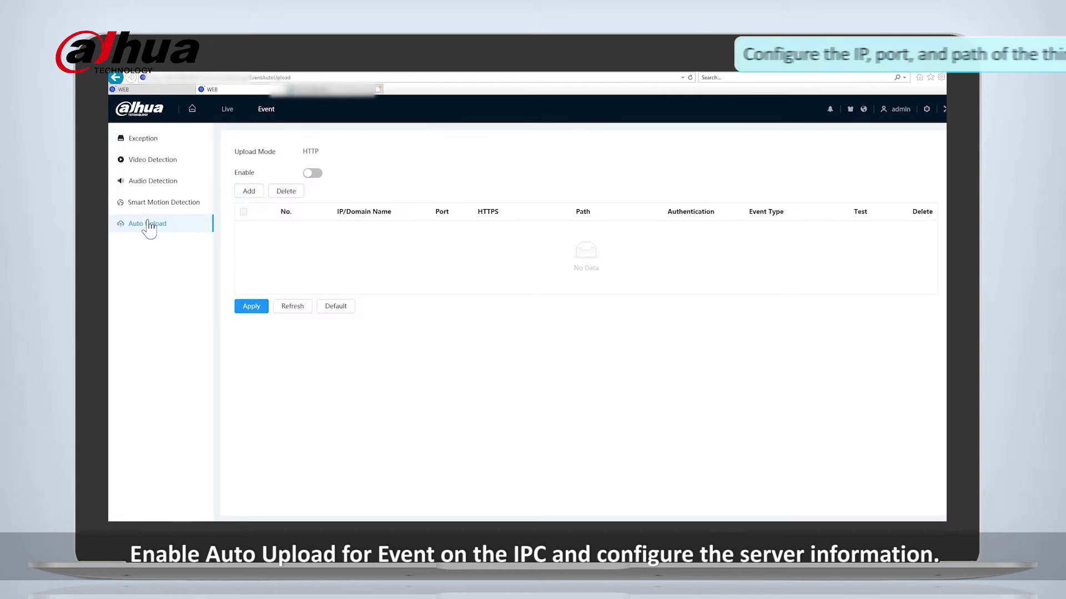
click(249, 190)
click(314, 175)
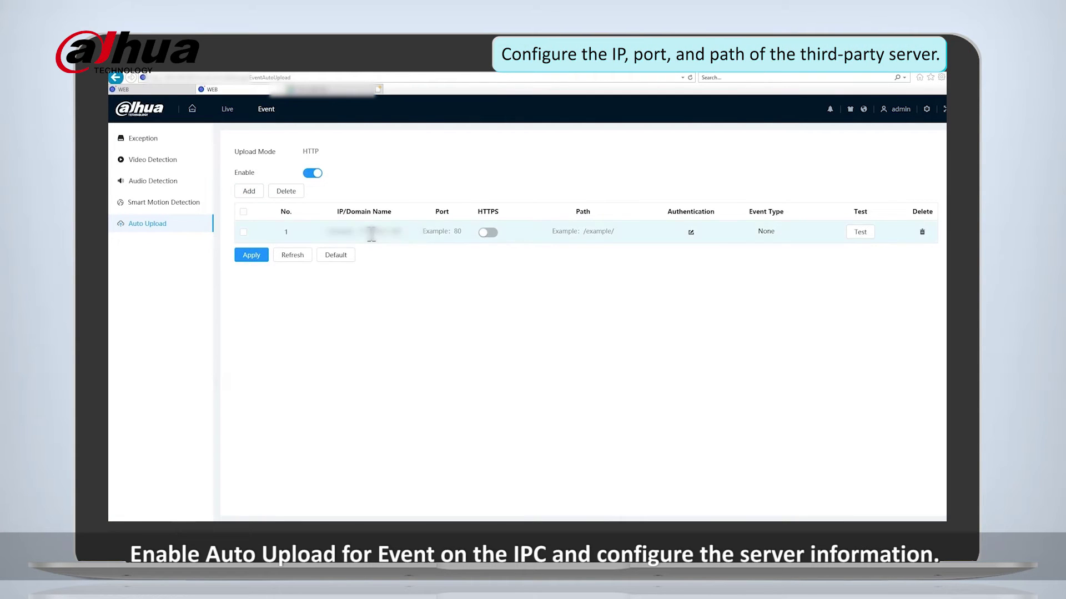
Set entry 1 to this PC's IP, port 80 and path /IPC/, leaving authentication unchanged.
click(371, 233)
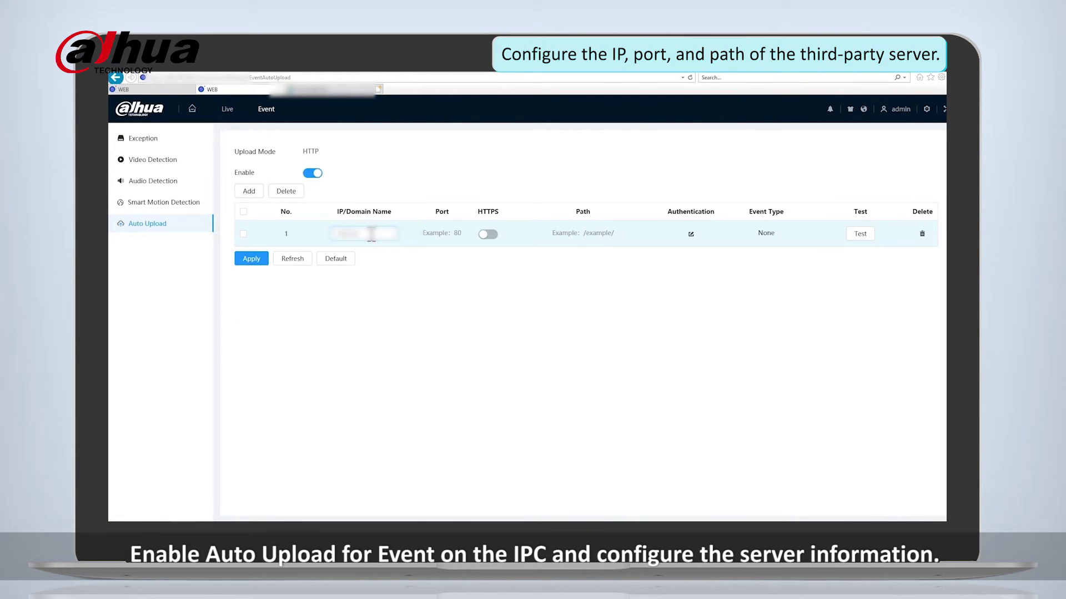
click(442, 233)
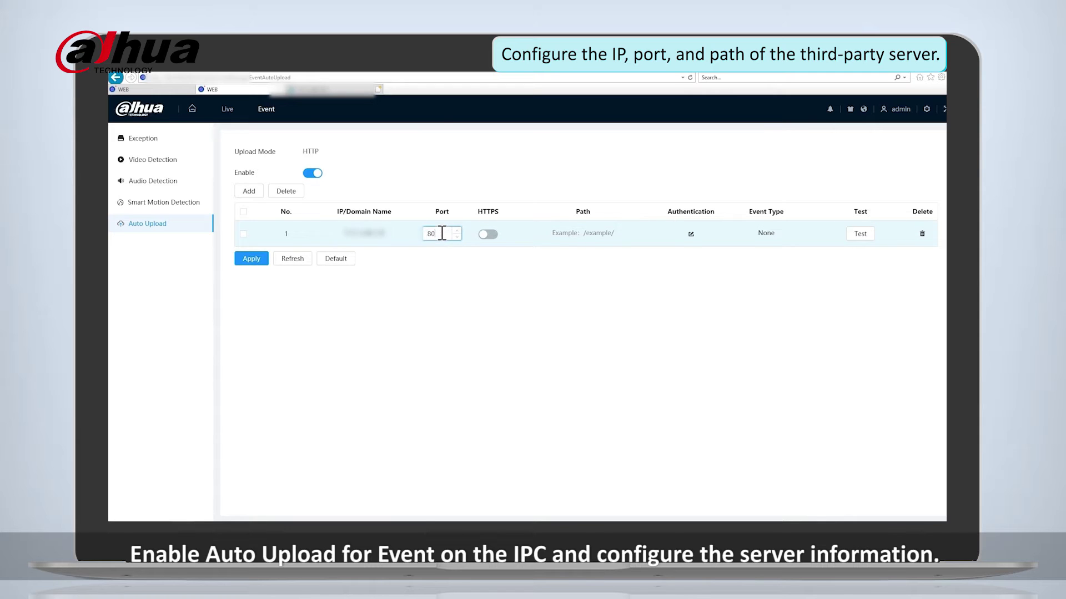
click(583, 232)
click(777, 233)
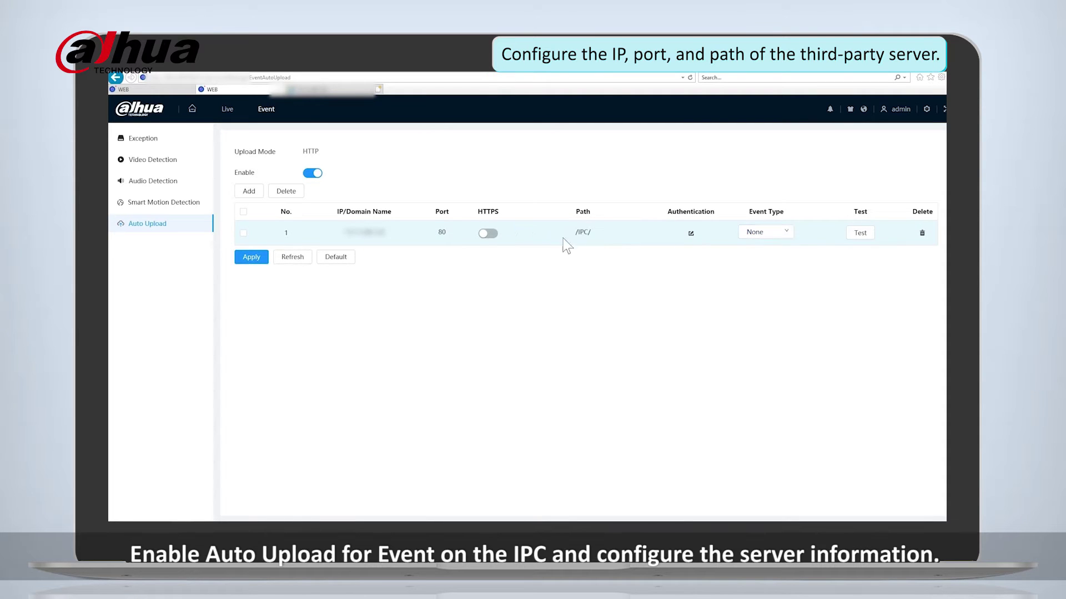
click(691, 234)
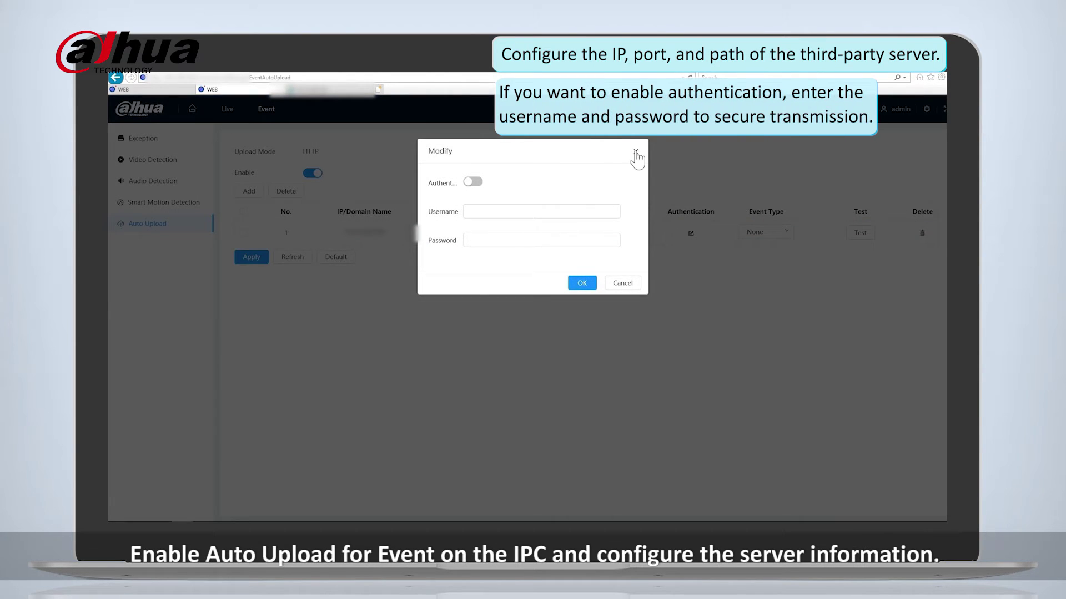
click(636, 153)
Choose All event types, test the connection, and apply the event upload settings.
click(770, 234)
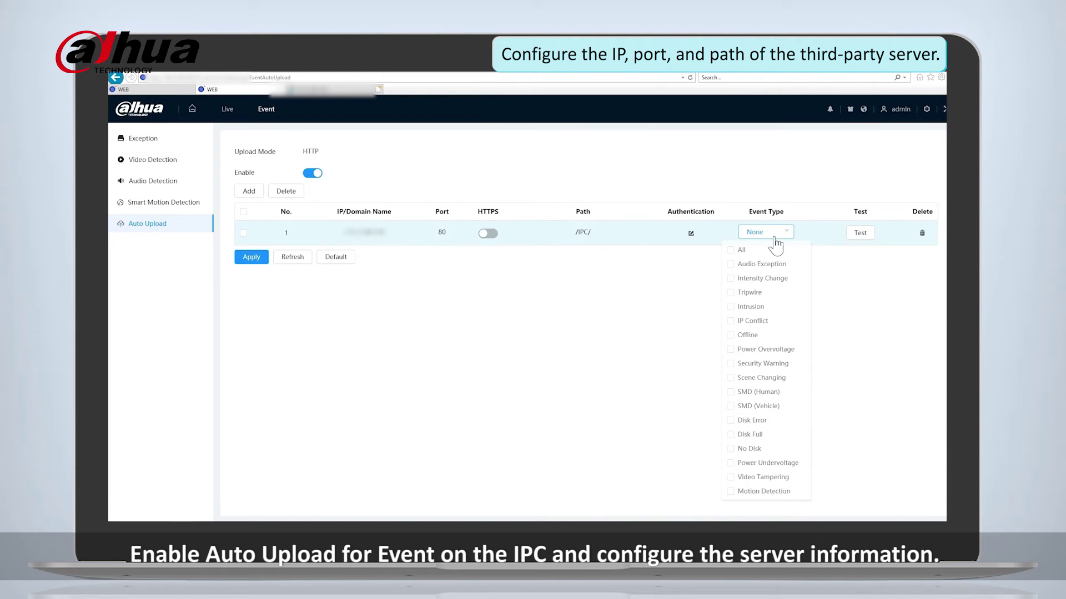
click(744, 253)
click(845, 276)
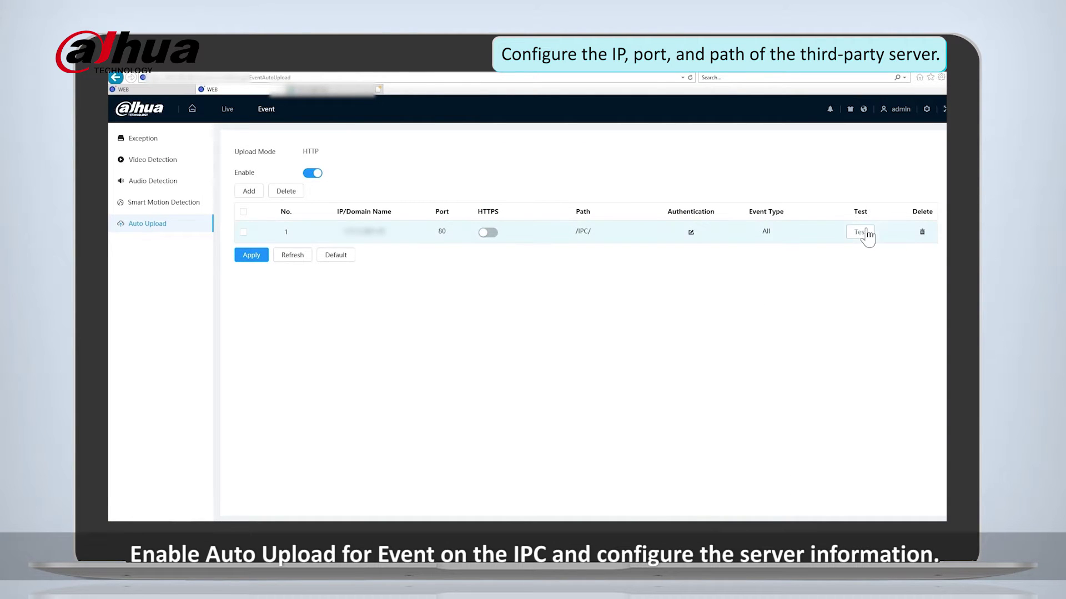
click(252, 258)
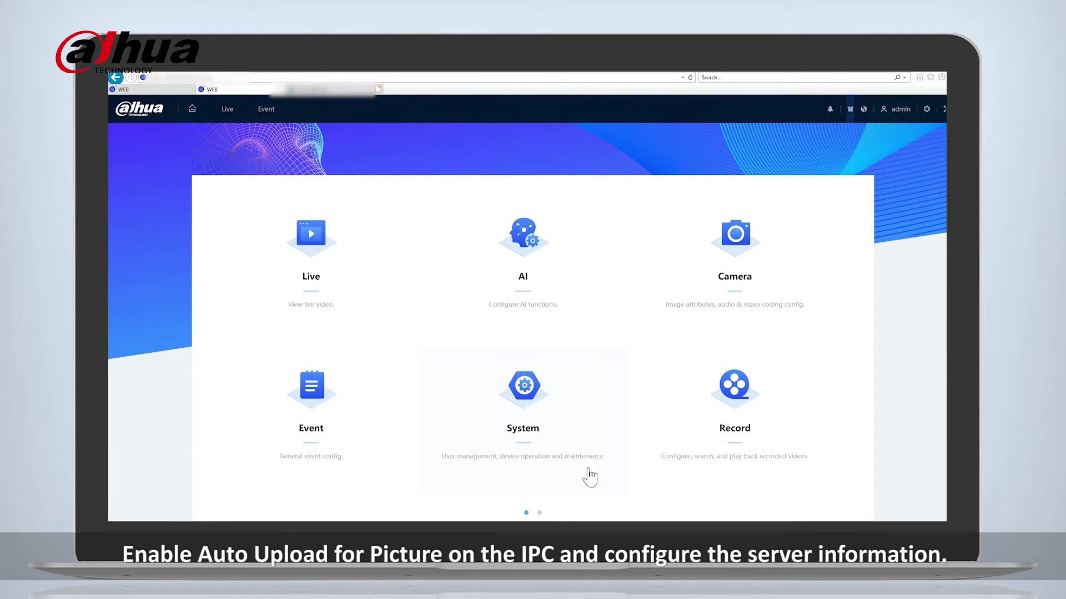
Turn on Picture Auto Upload and add a new upload server entry.
click(539, 514)
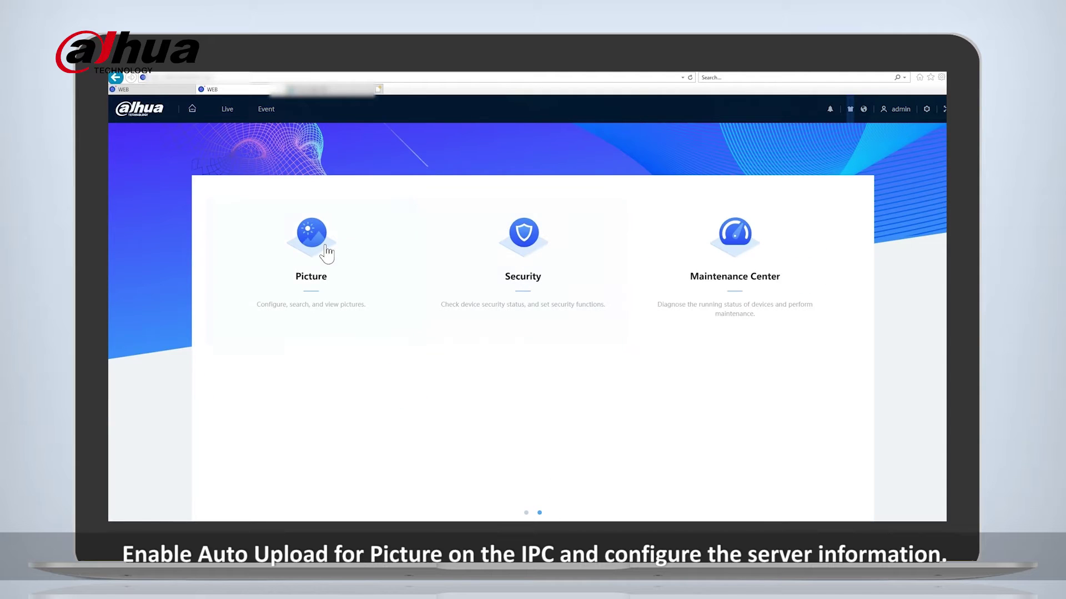
click(324, 246)
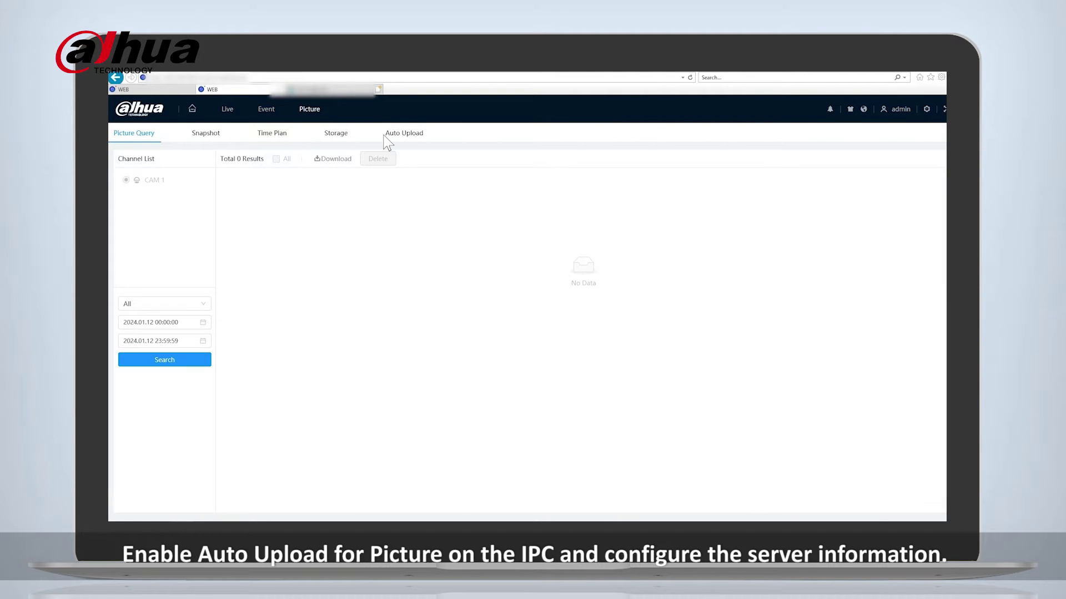
click(393, 136)
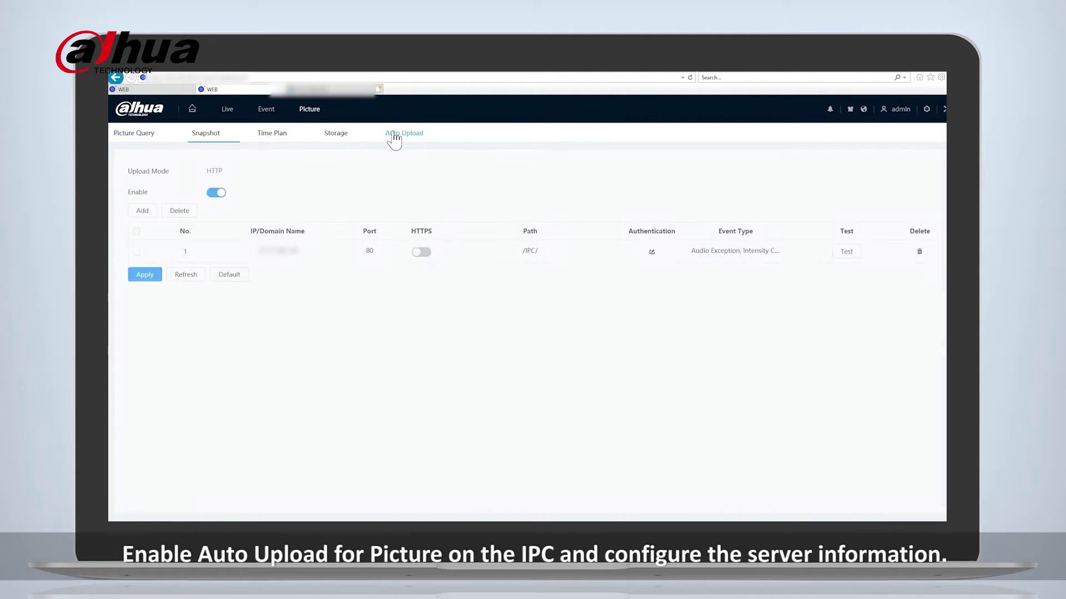
click(215, 192)
click(142, 210)
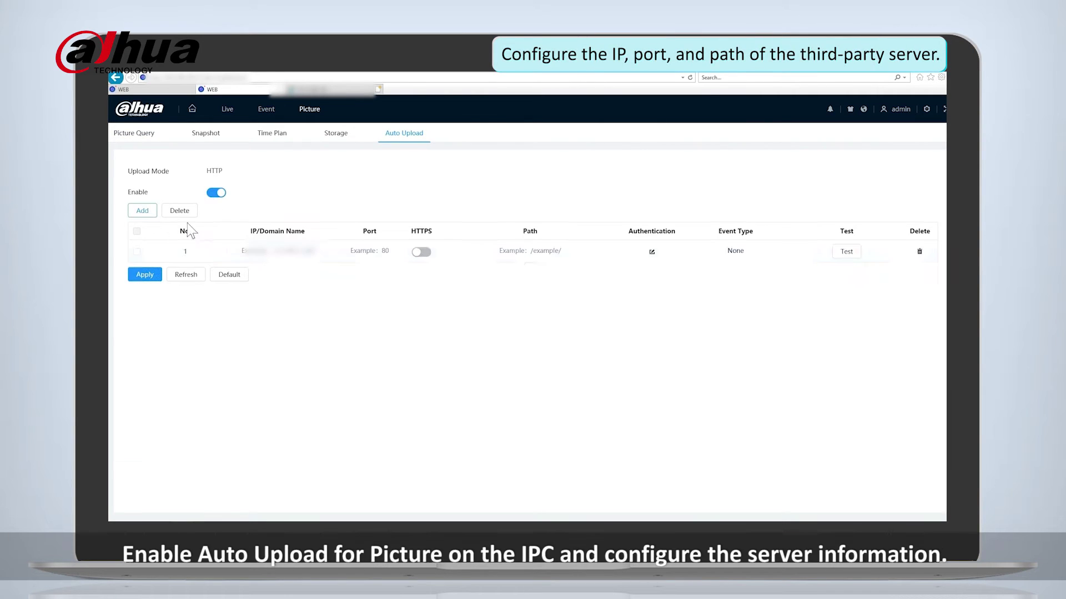
Set entry 1 to this PC's IP, port 80 and path /IPC/, leaving authentication unchanged.
click(275, 252)
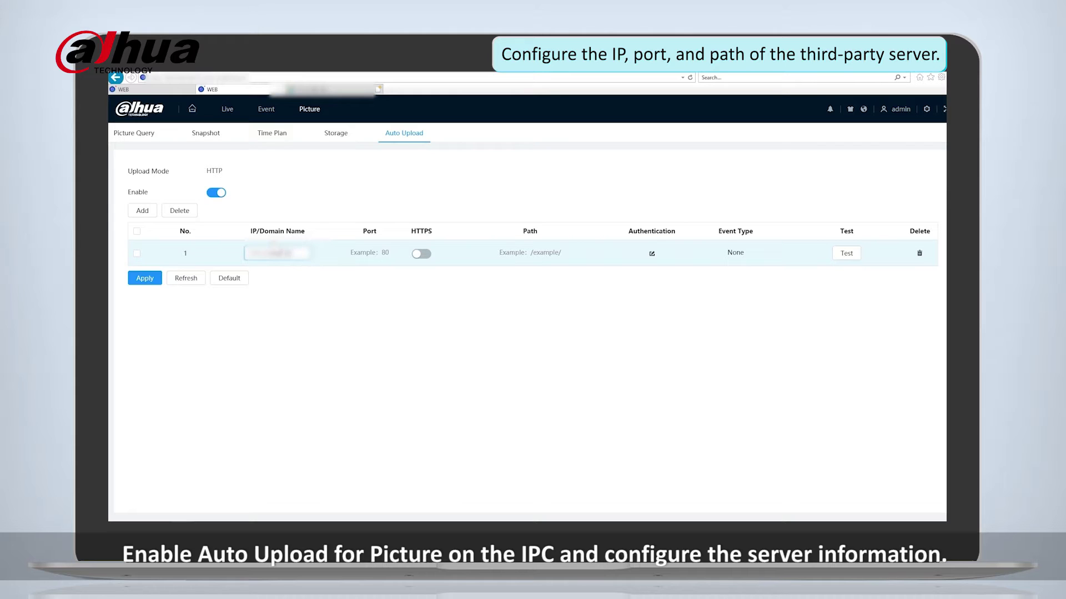
click(385, 253)
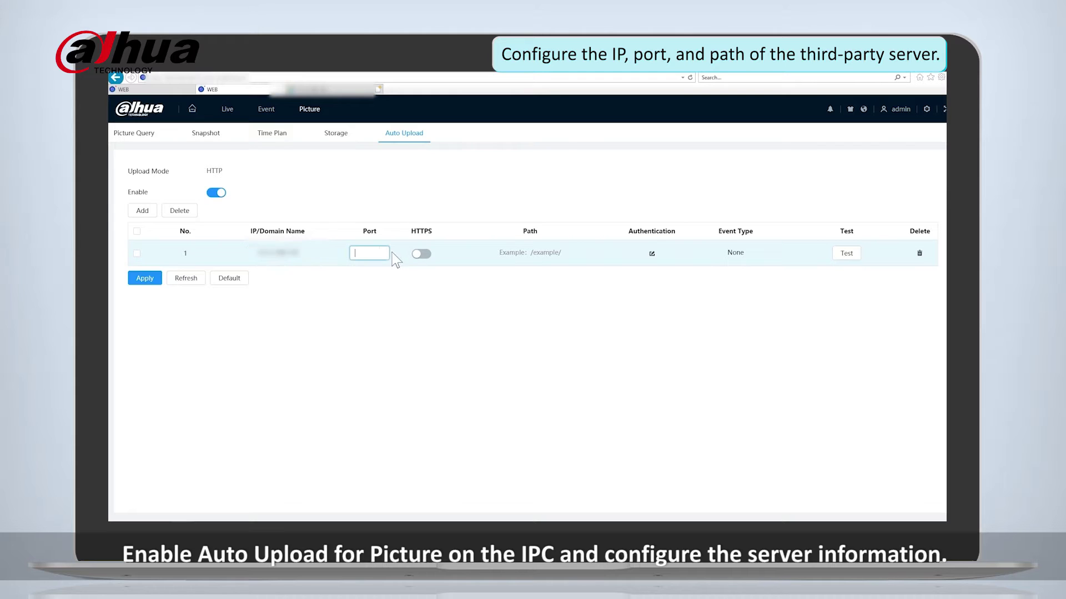
click(531, 252)
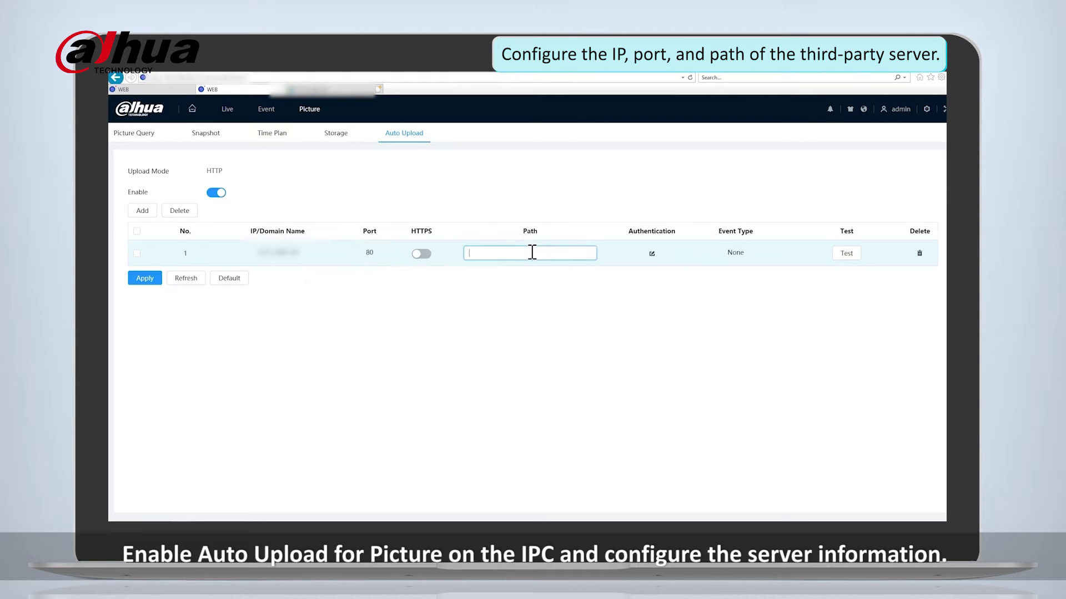
click(652, 255)
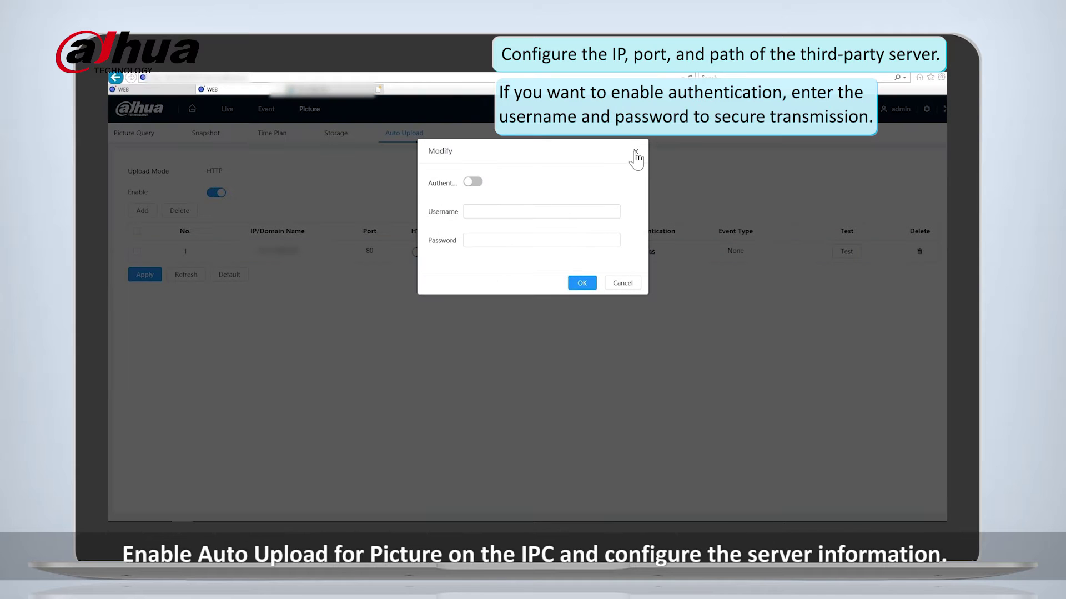
click(636, 153)
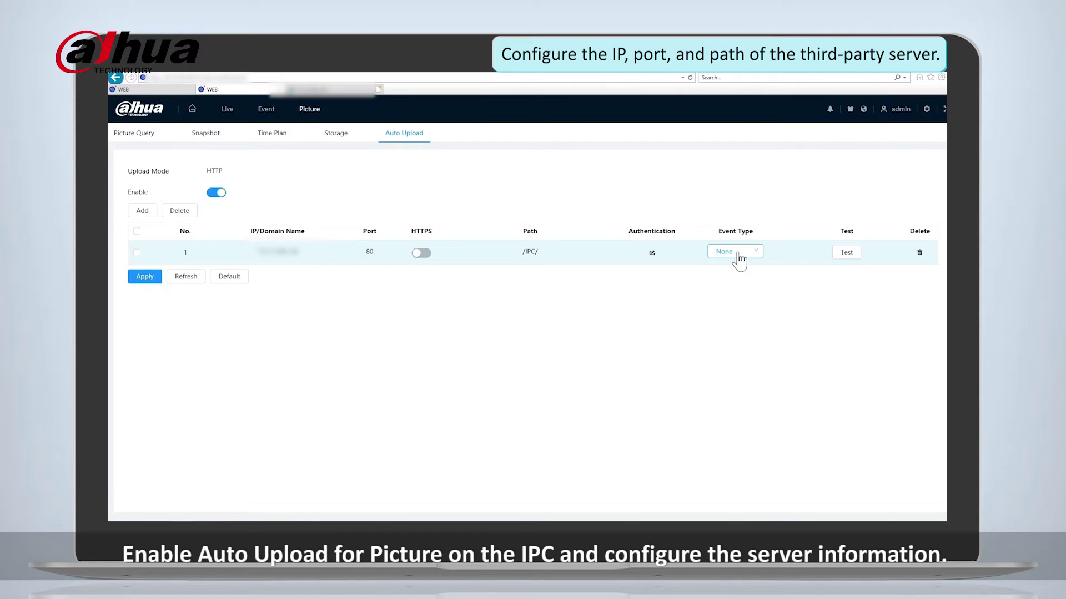
Choose All event types and test the connection to the upload server.
click(744, 254)
click(711, 269)
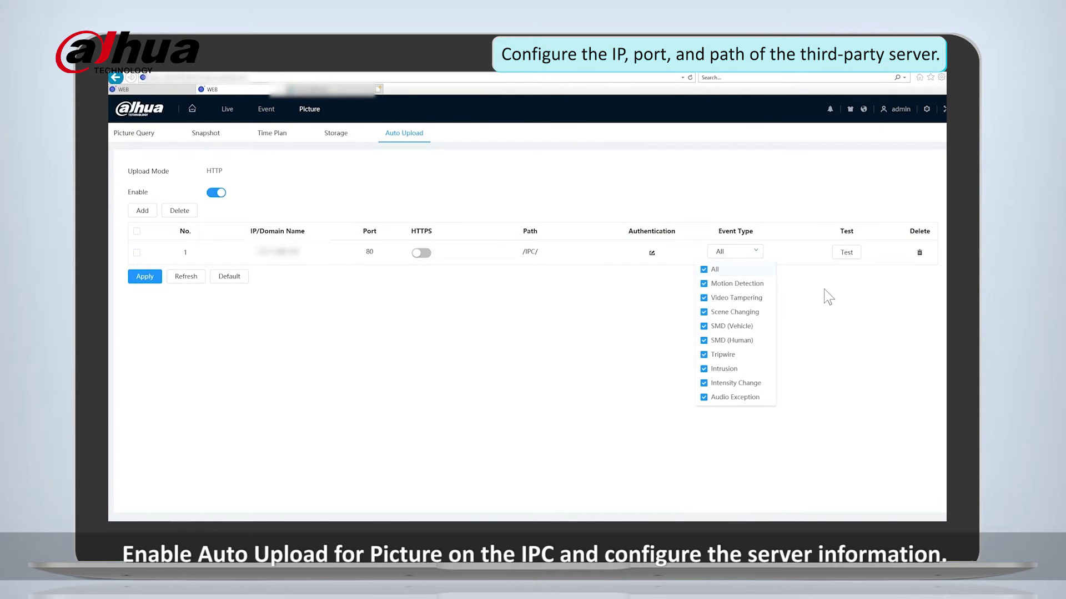
click(846, 258)
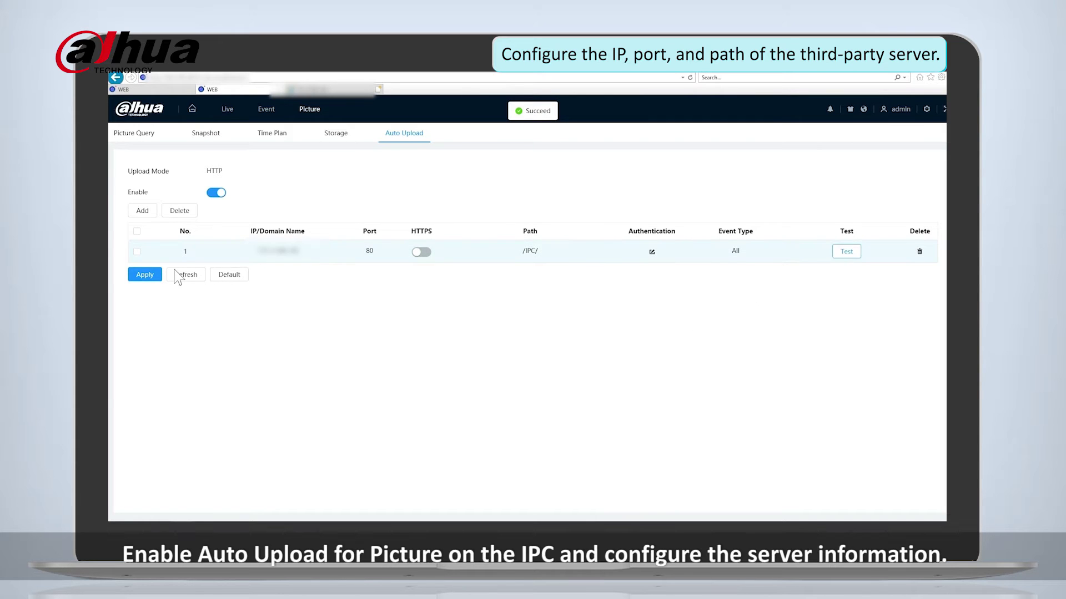
Apply the Picture Auto Upload settings and bring up channel 1's Live view.
click(144, 276)
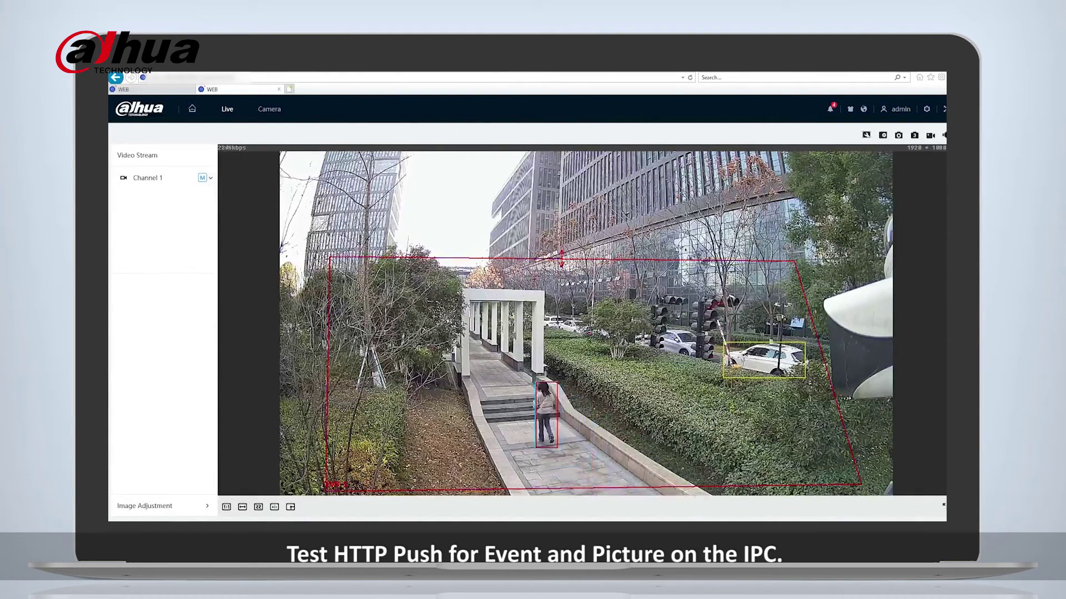
mouse_move(161, 530)
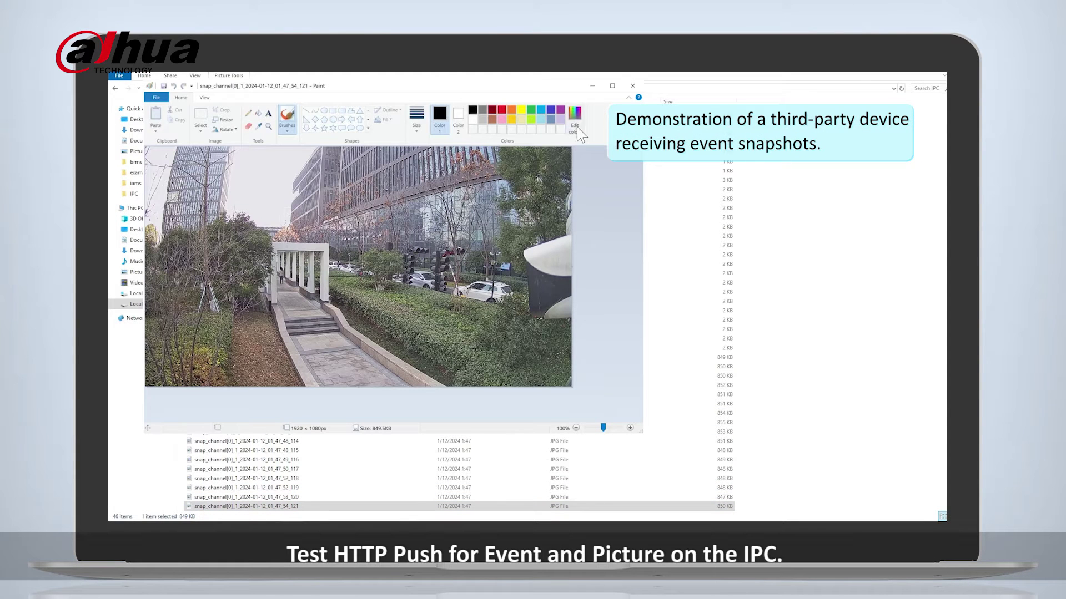
Close the snapshot image and inspect the first received event file's JSON in Notepad.
click(633, 85)
click(247, 115)
double_click(247, 114)
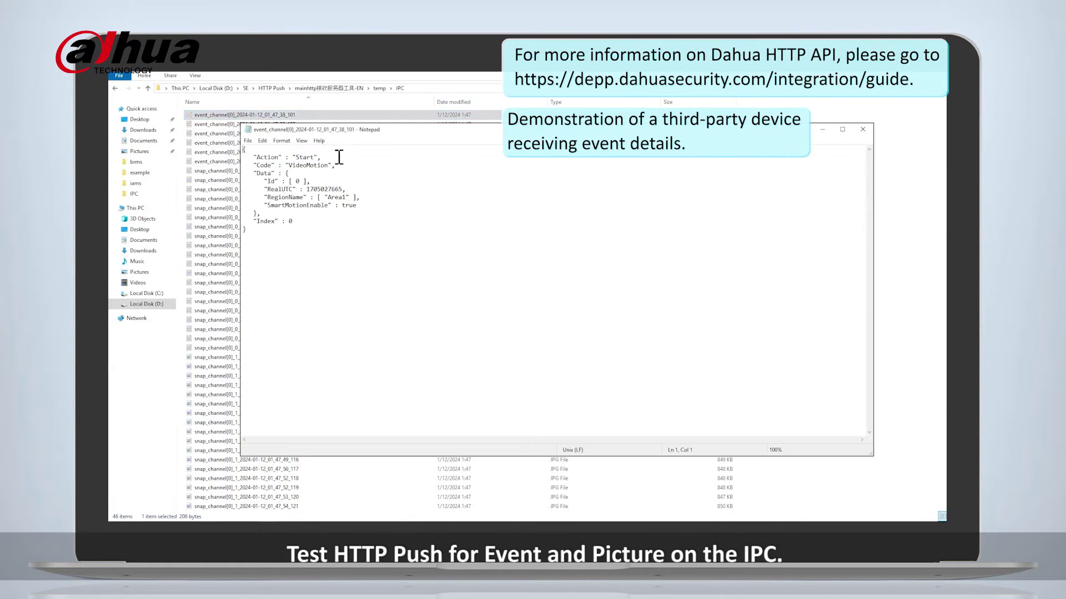
drag(319, 246, 244, 152)
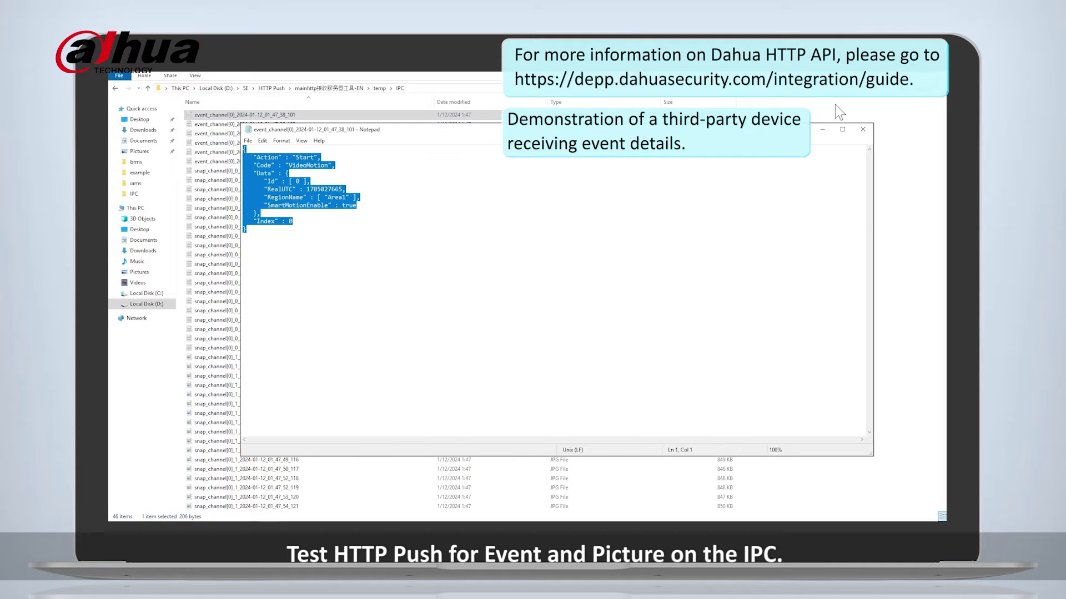
click(863, 129)
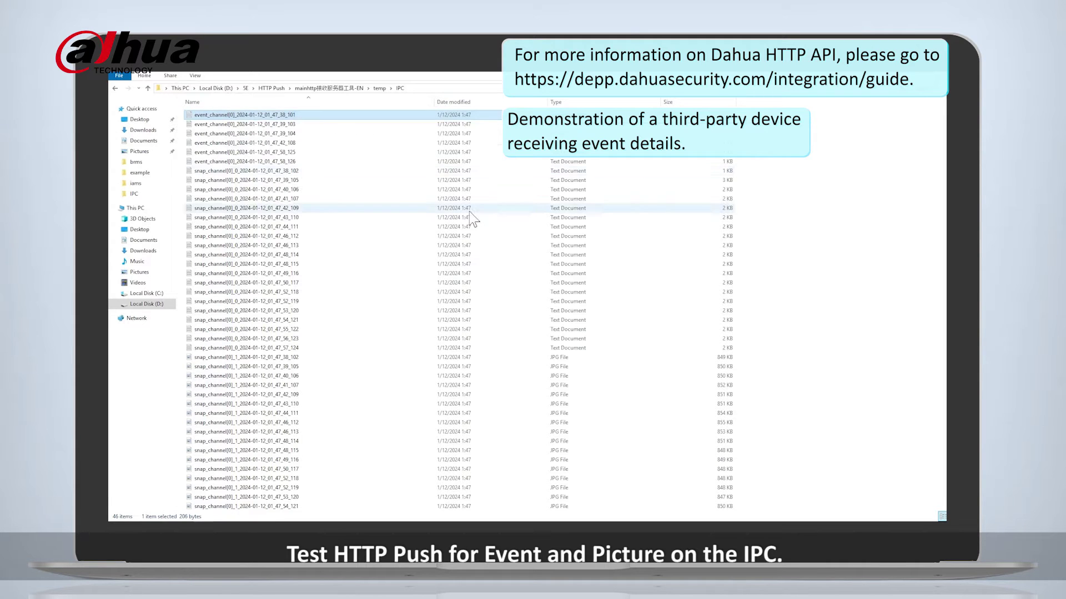
Open a snap_channel file and scroll through its VideoMotion and SmartMotionHuman event JSON.
double_click(291, 199)
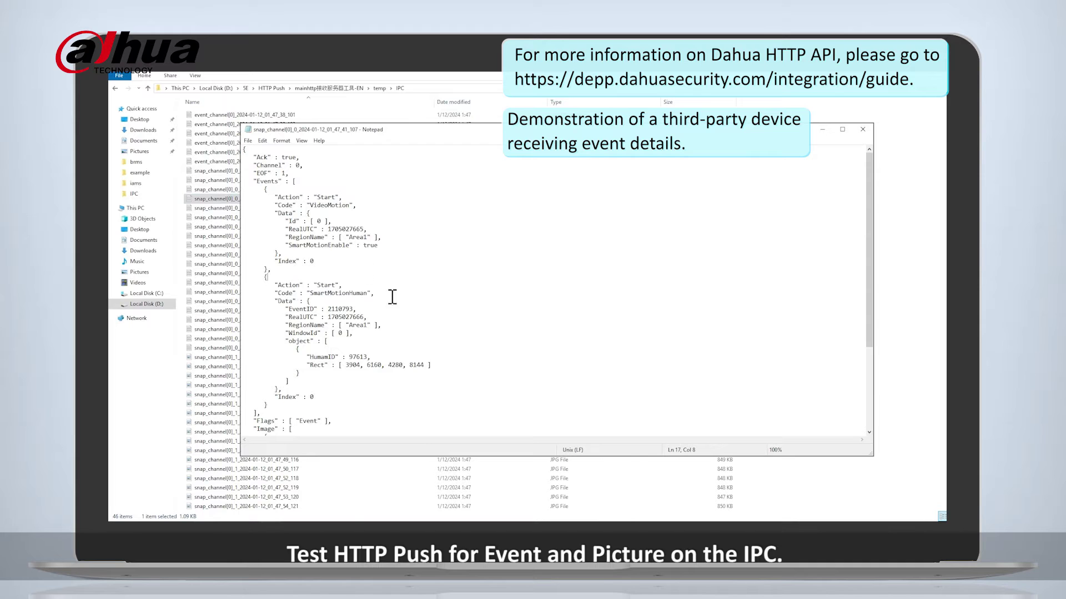
drag(439, 387, 265, 165)
scroll(302, 270, down, 1)
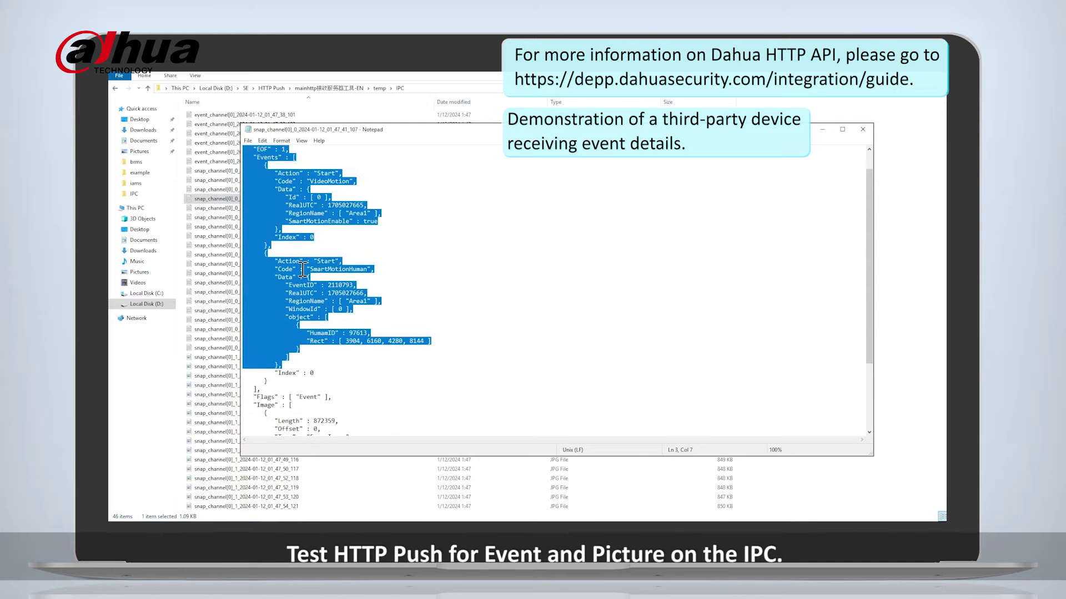
scroll(302, 269, down, 4)
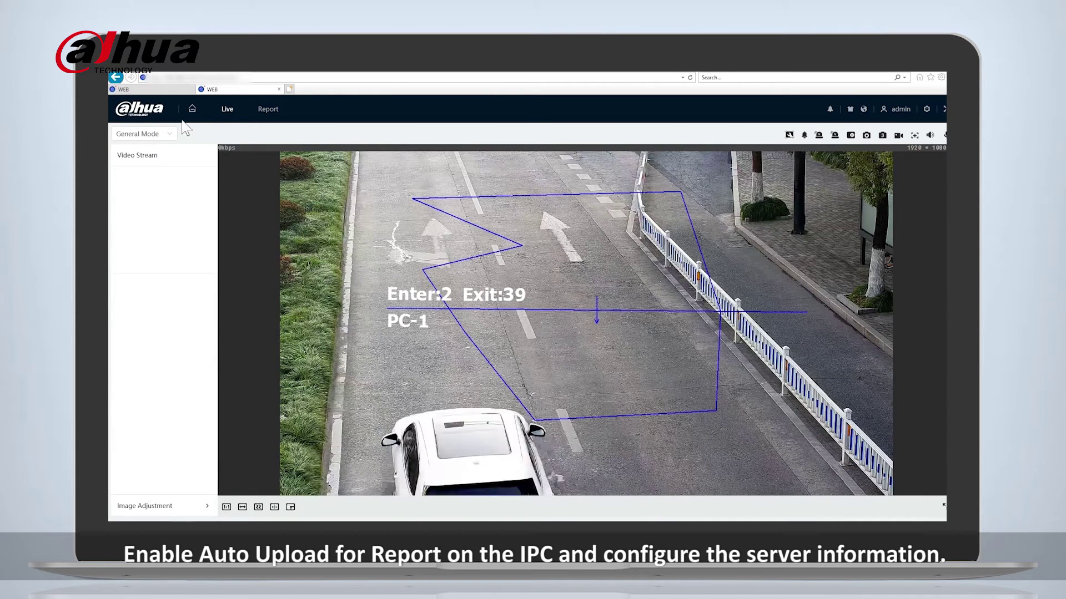
Go to Report > Auto Upload, enable it, and add a new upload server entry.
click(192, 109)
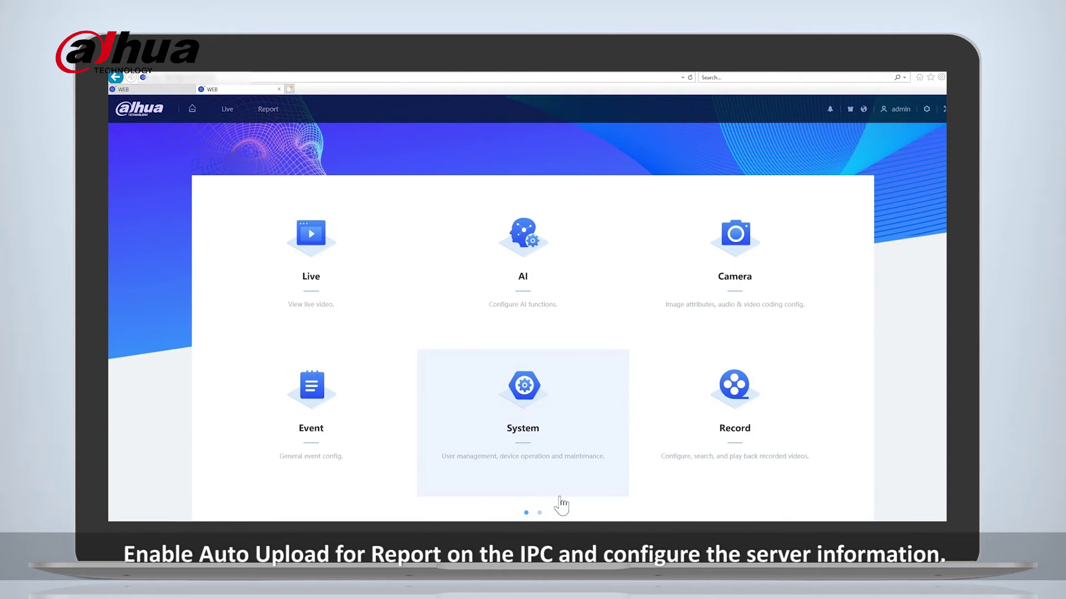
click(540, 514)
click(536, 255)
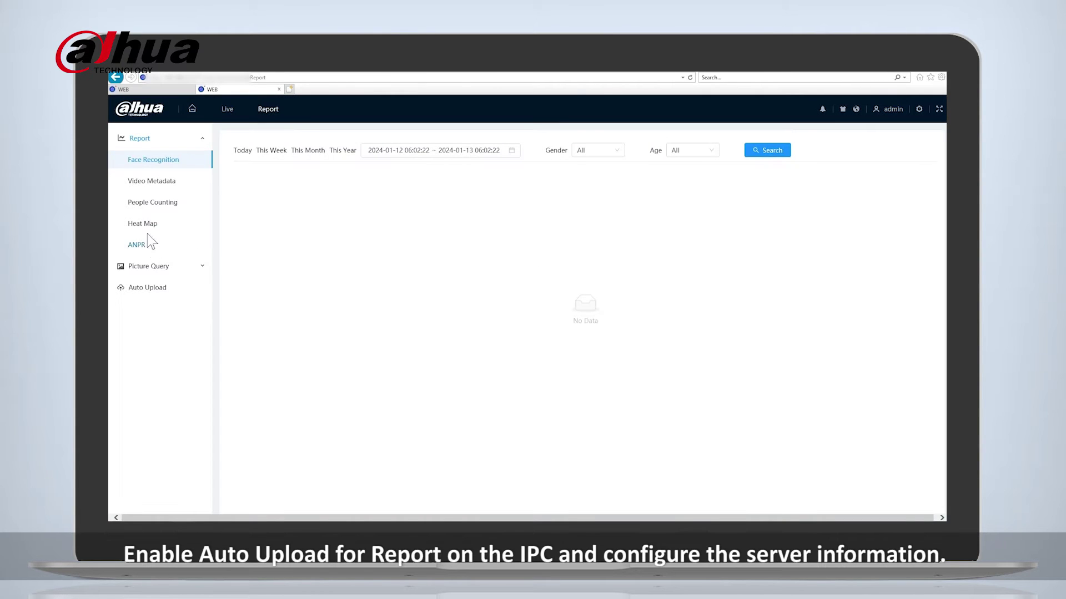
click(142, 289)
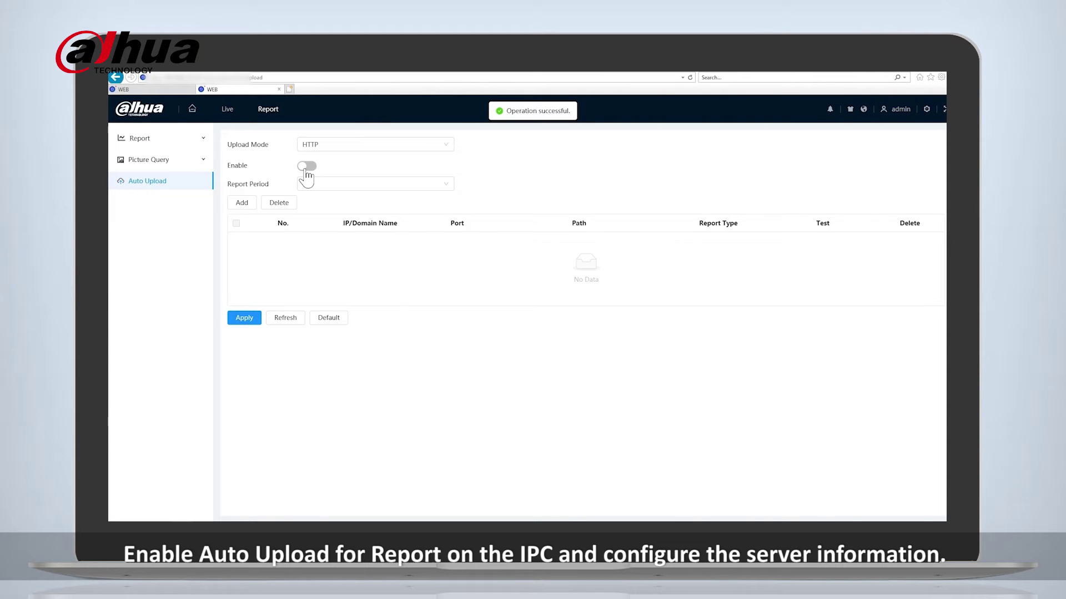
click(307, 167)
click(241, 204)
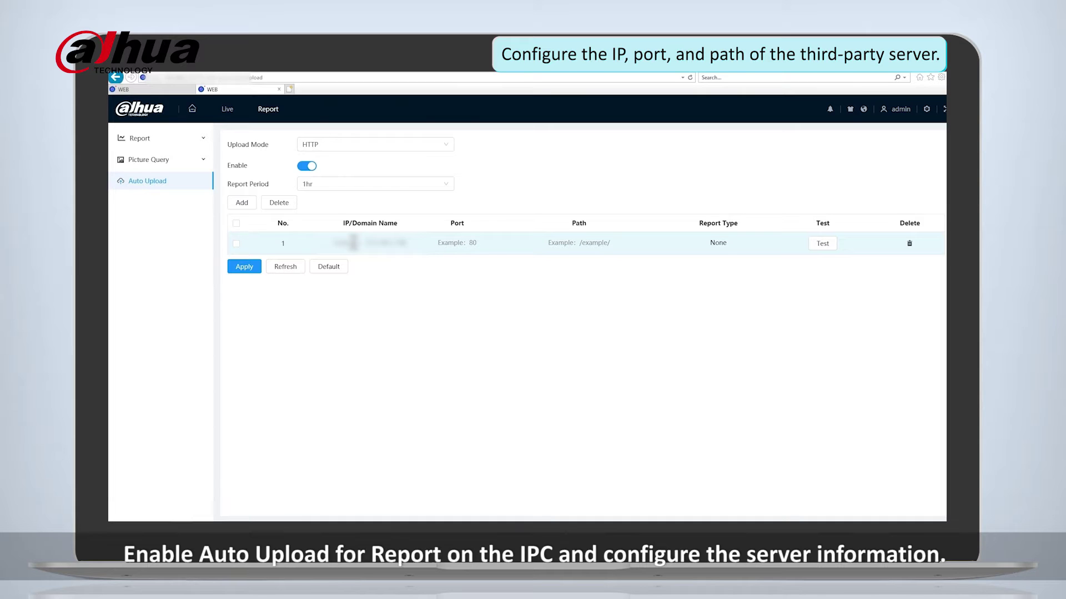
Set the entry to port 80, path /report/, report type All, then test and apply.
click(353, 243)
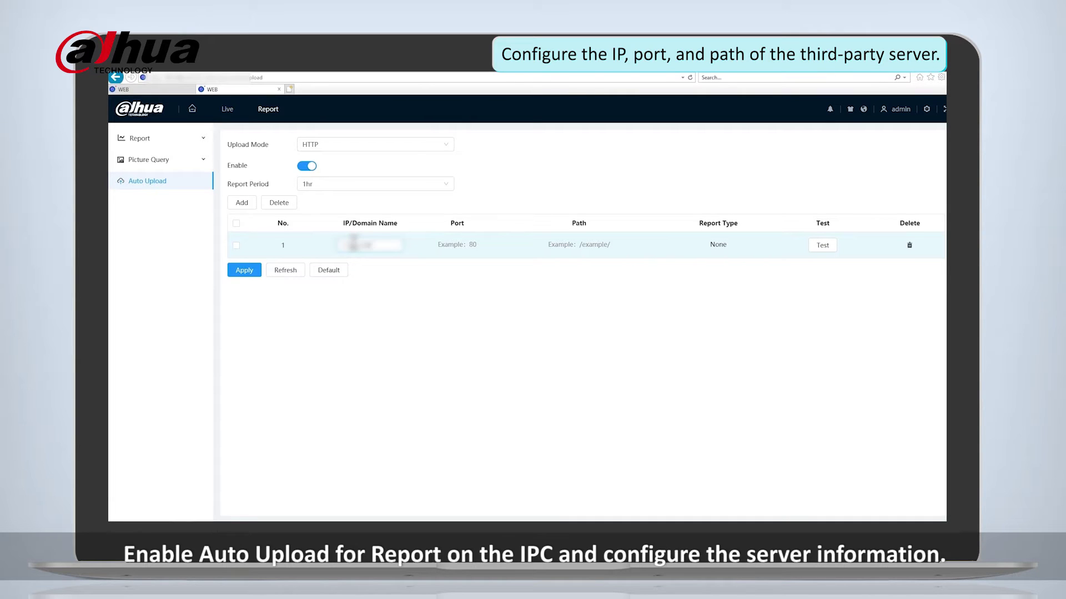
click(457, 244)
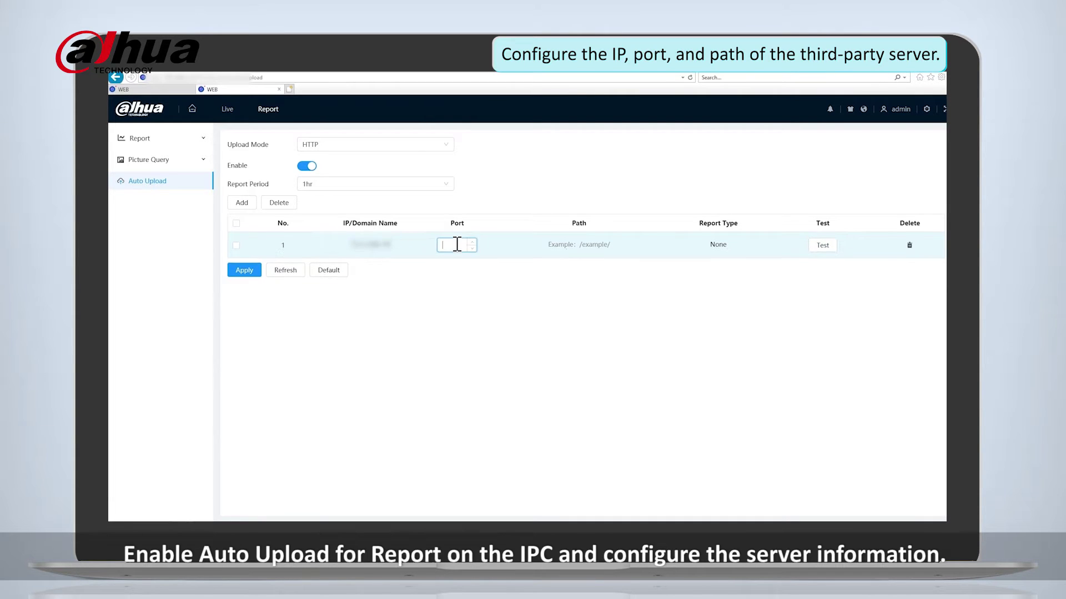
click(602, 244)
text(/report)
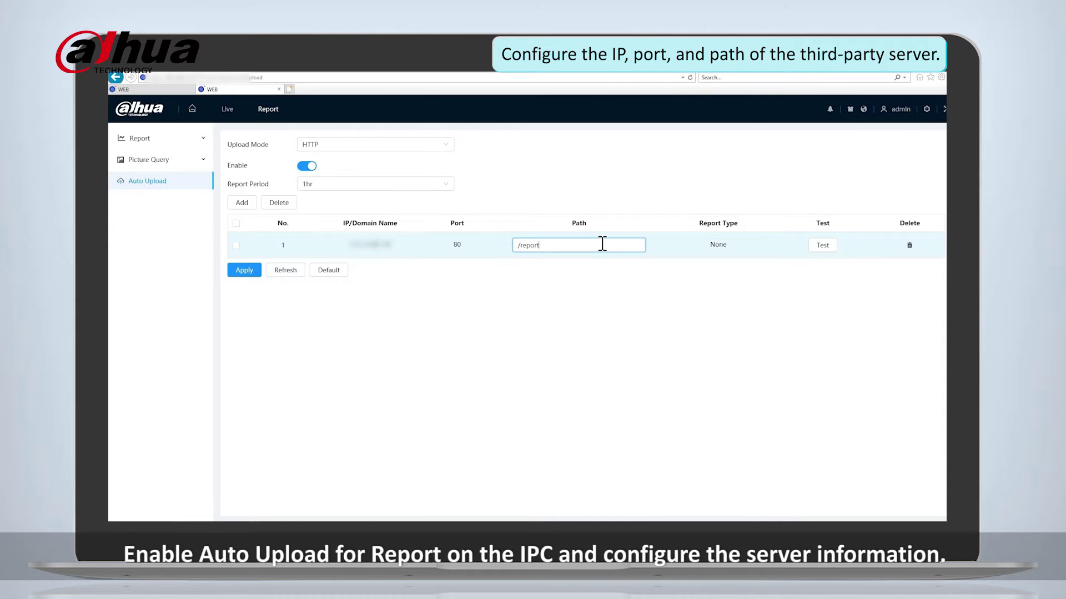
text(/)
click(720, 244)
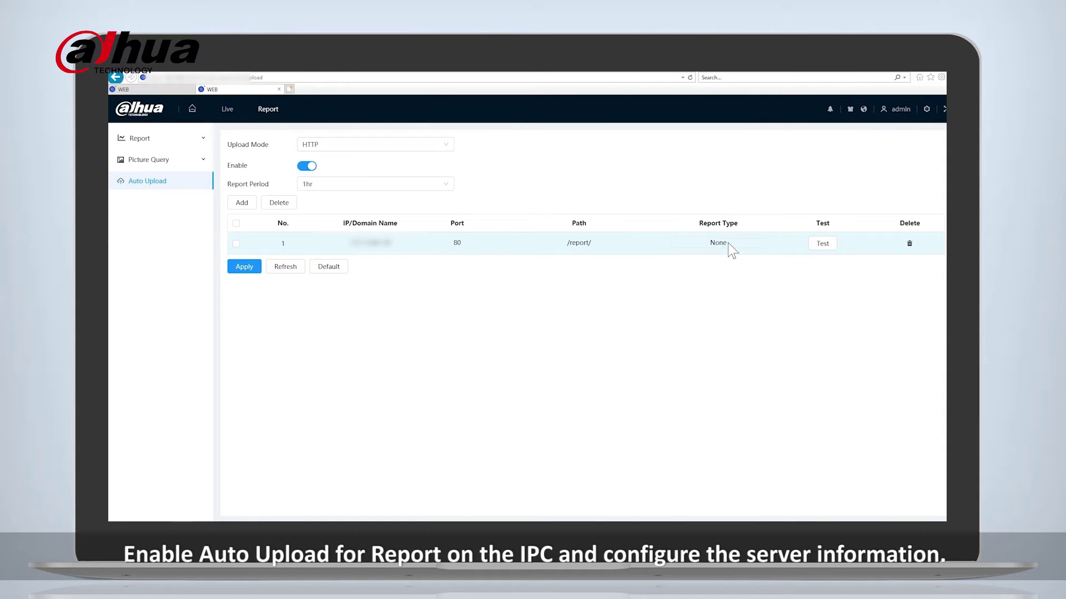
click(727, 243)
click(739, 247)
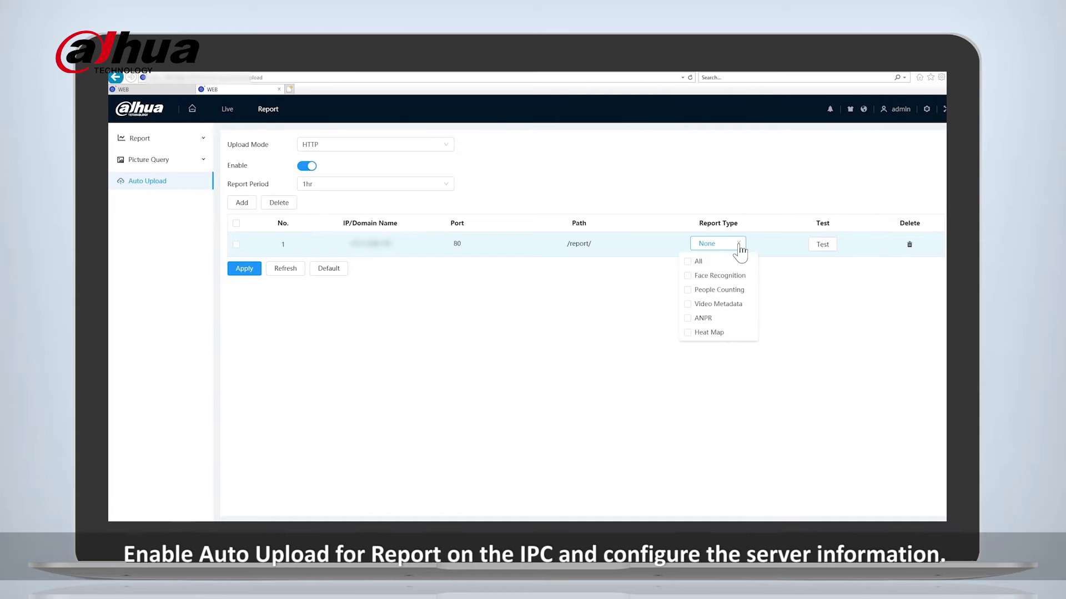
click(688, 261)
click(824, 243)
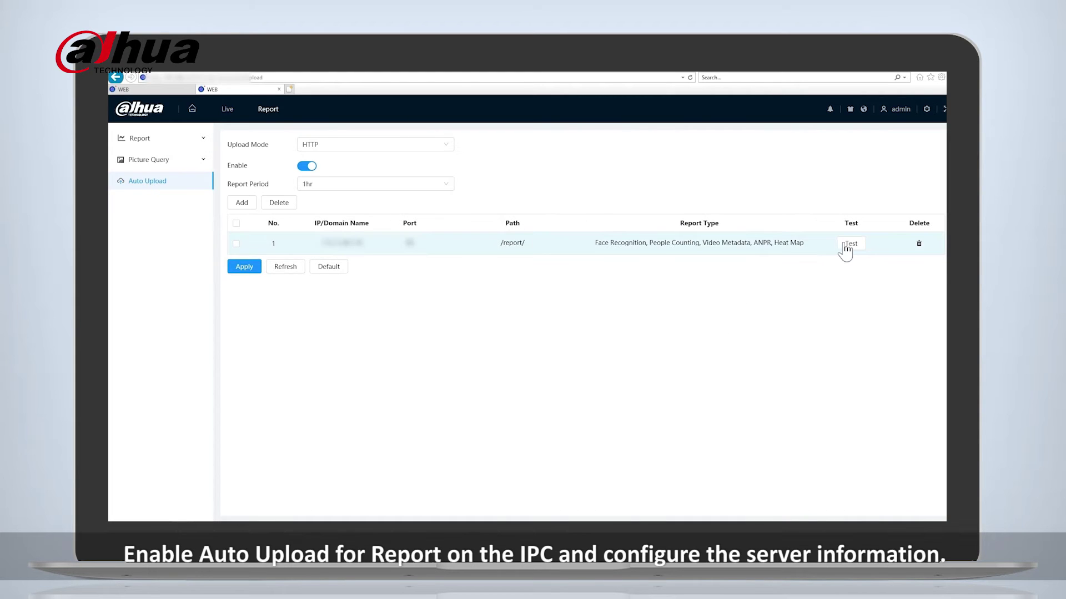
click(845, 245)
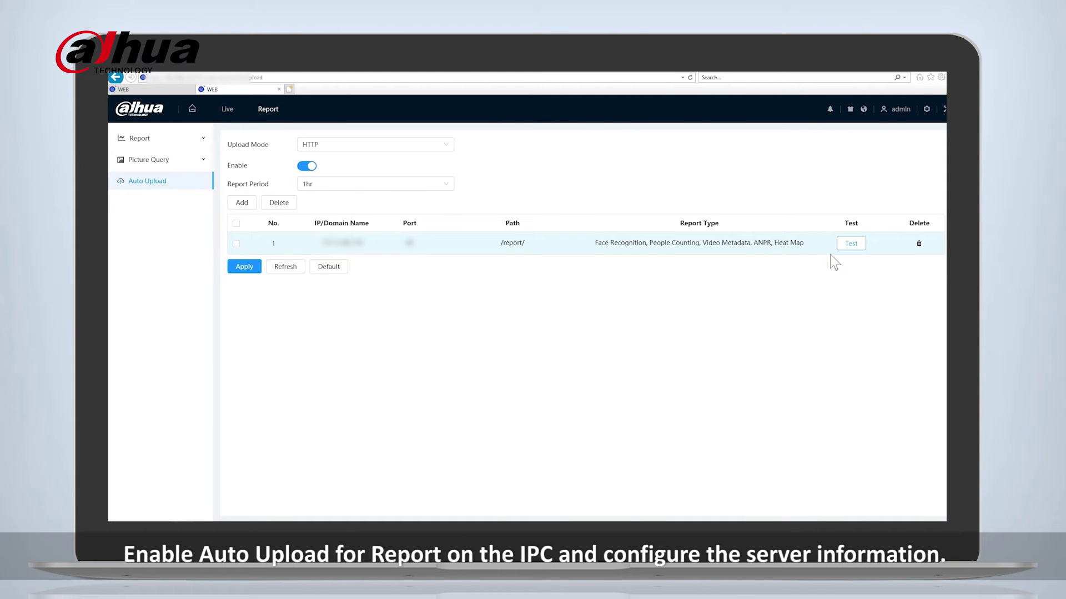
click(247, 268)
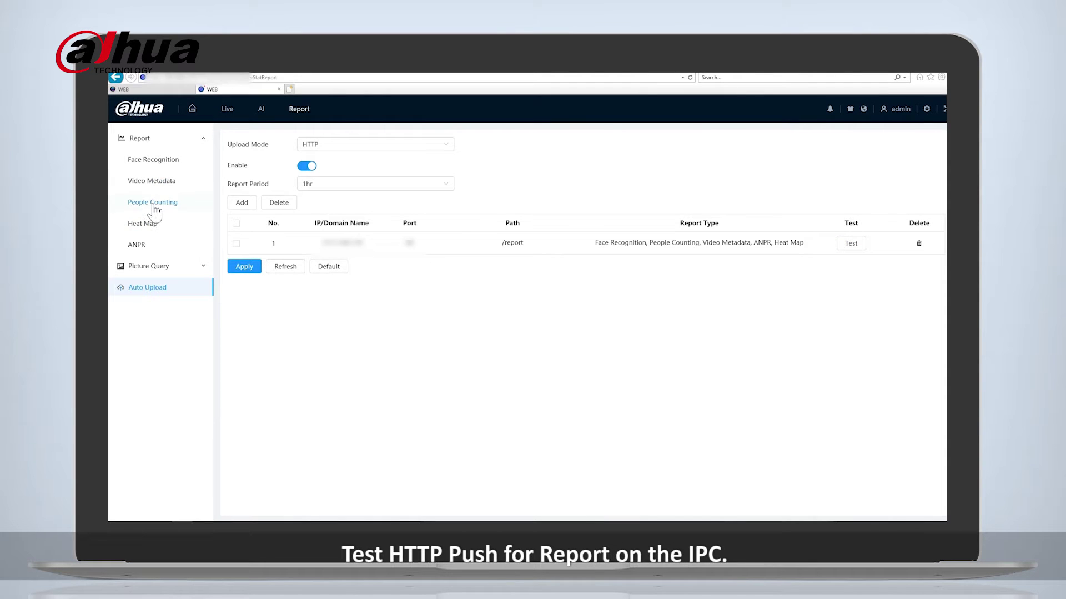
On the People Counting report page, tick rule PC-1 and search.
click(154, 210)
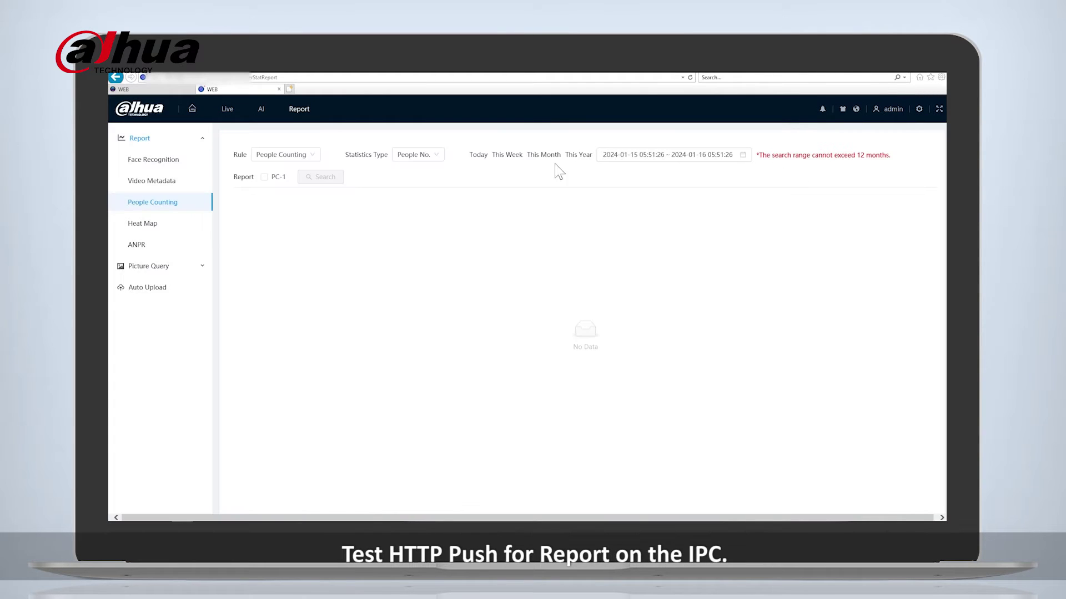
click(264, 176)
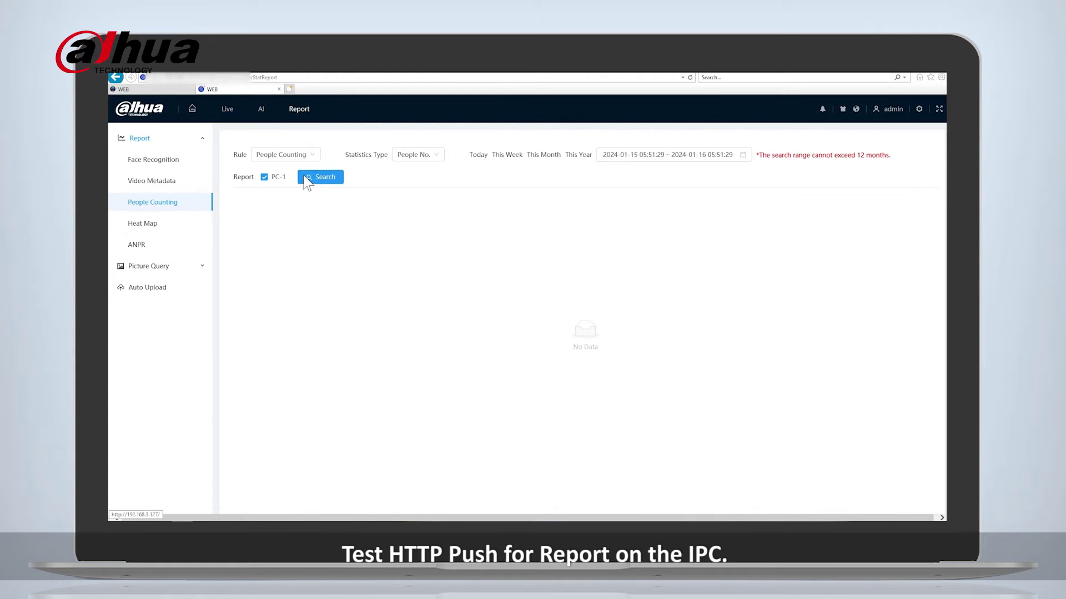
click(309, 178)
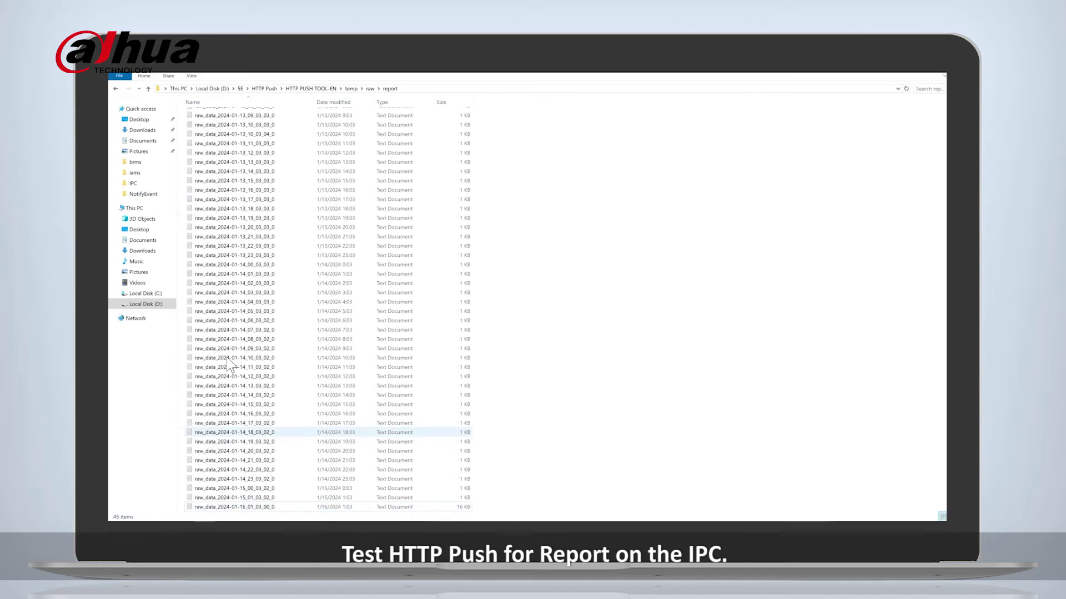
Open the latest raw_data report file in Notepad, maximized.
click(317, 506)
double_click(316, 506)
click(382, 336)
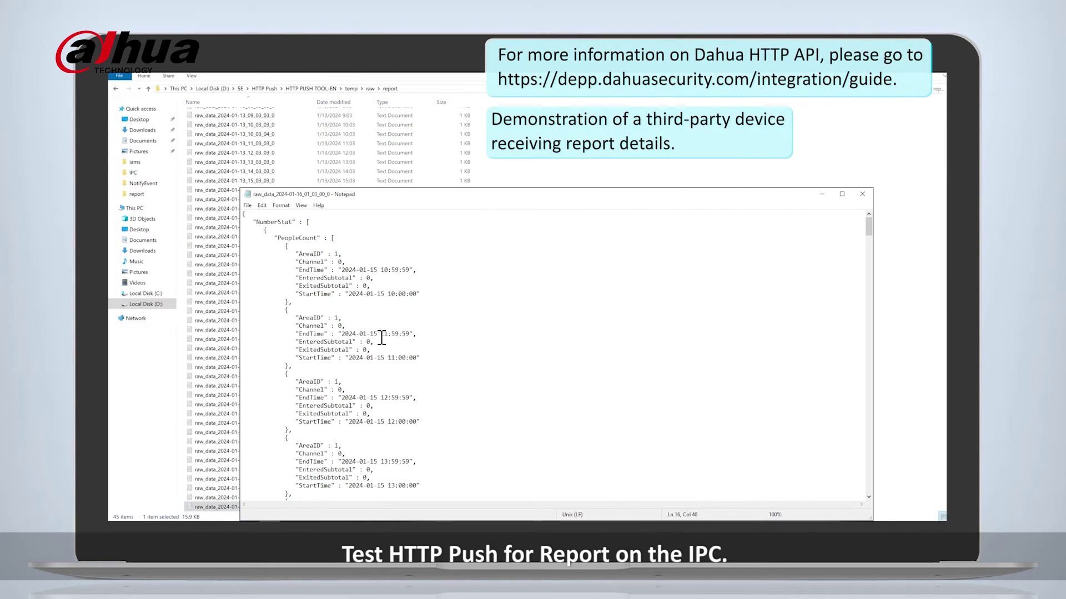
double_click(326, 195)
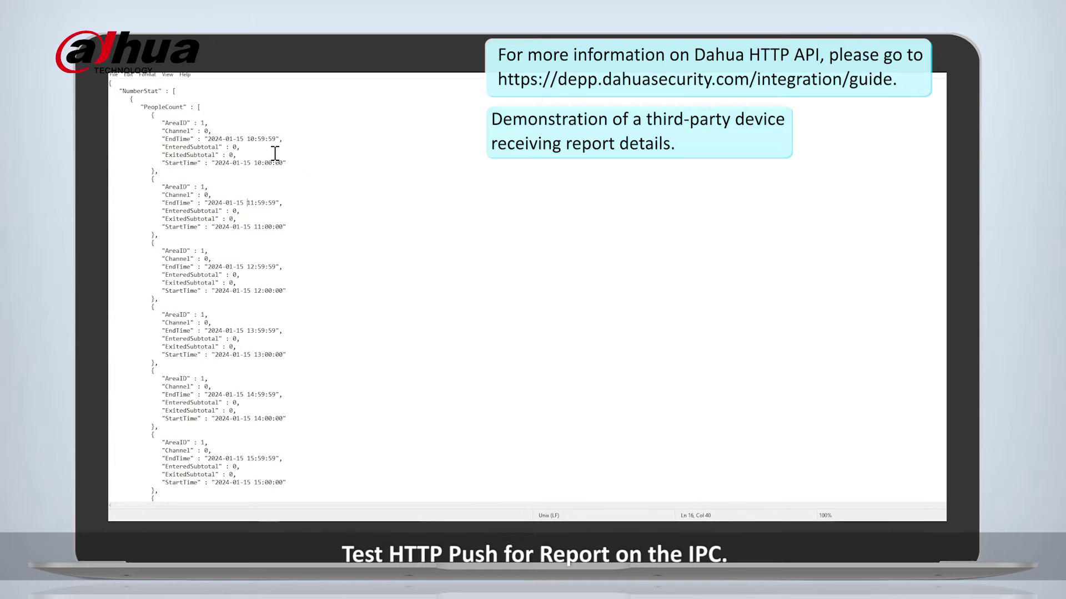
Scroll through the JSON, highlighting hourly PeopleCount records and entered/exited subtotals.
drag(111, 83, 274, 513)
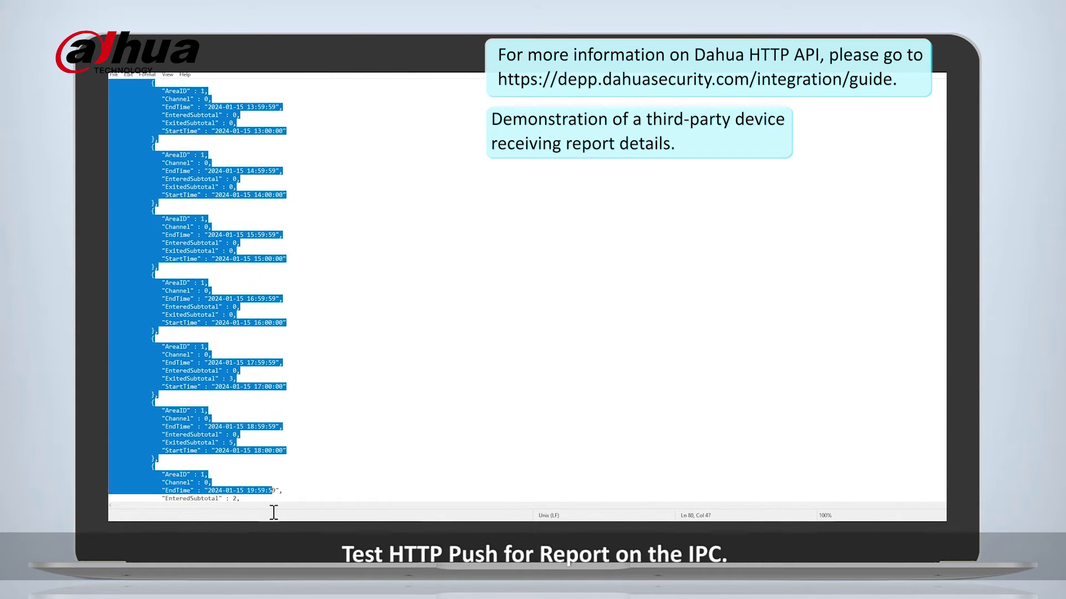
scroll(299, 371, down, 13)
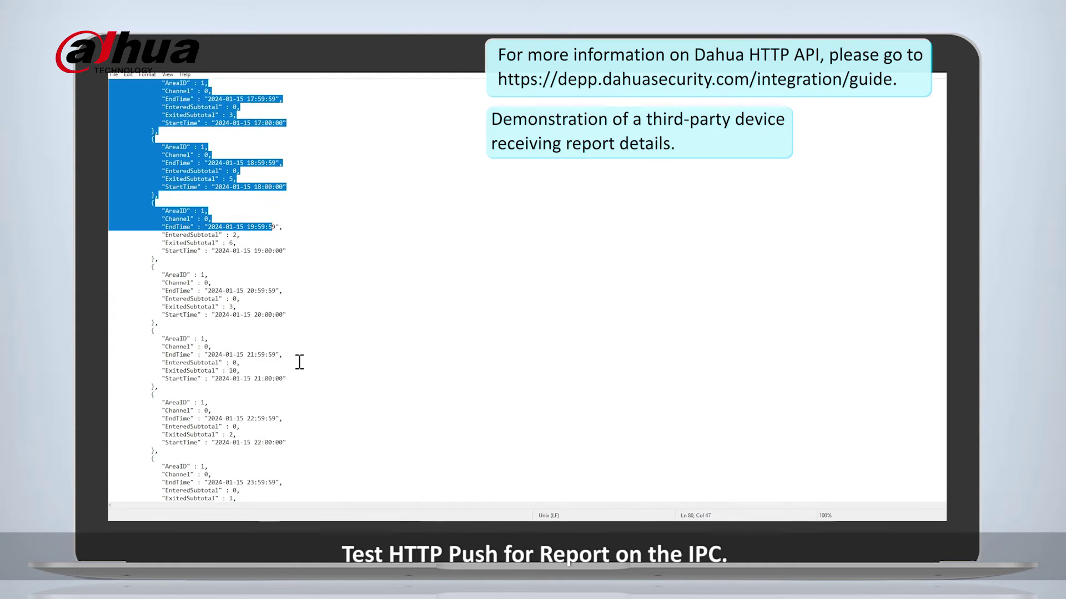
scroll(299, 362, down, 1)
click(299, 362)
drag(338, 346, 175, 278)
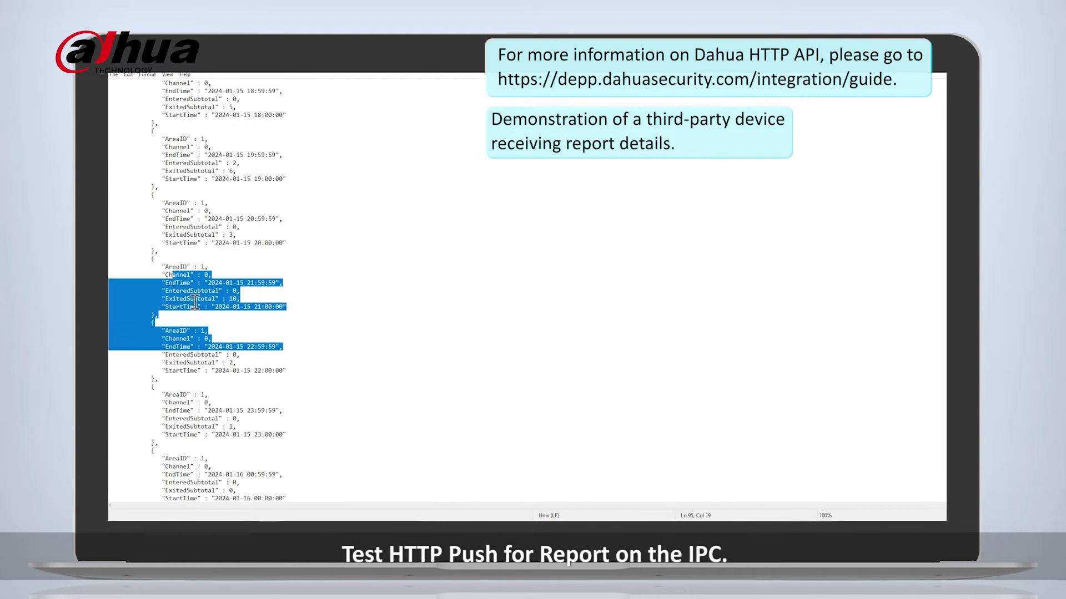
click(267, 353)
drag(291, 364, 193, 355)
click(557, 249)
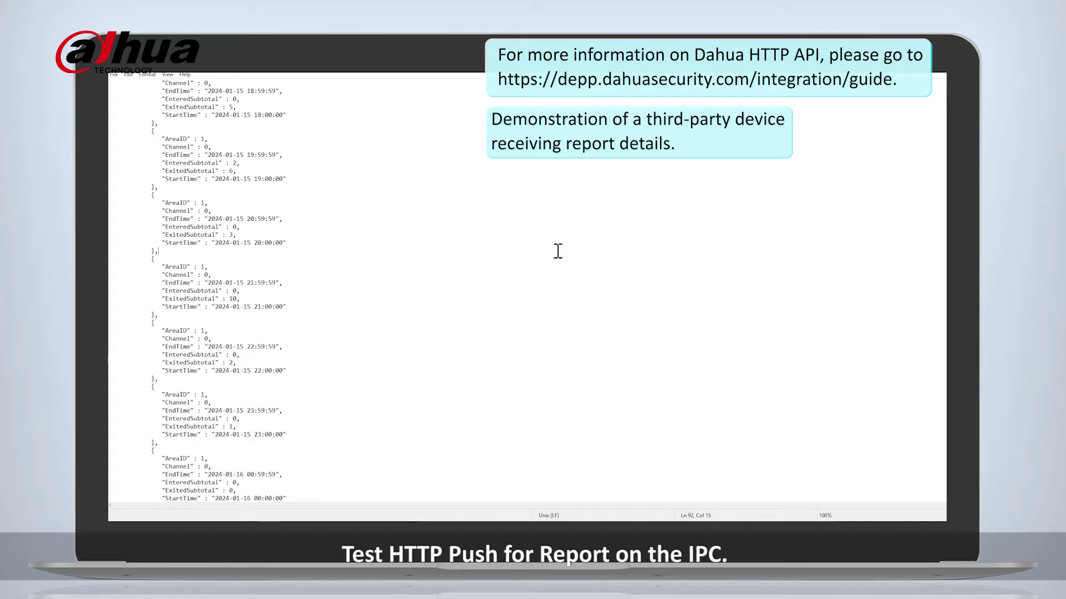
scroll(281, 374, down, 7)
scroll(282, 369, down, 9)
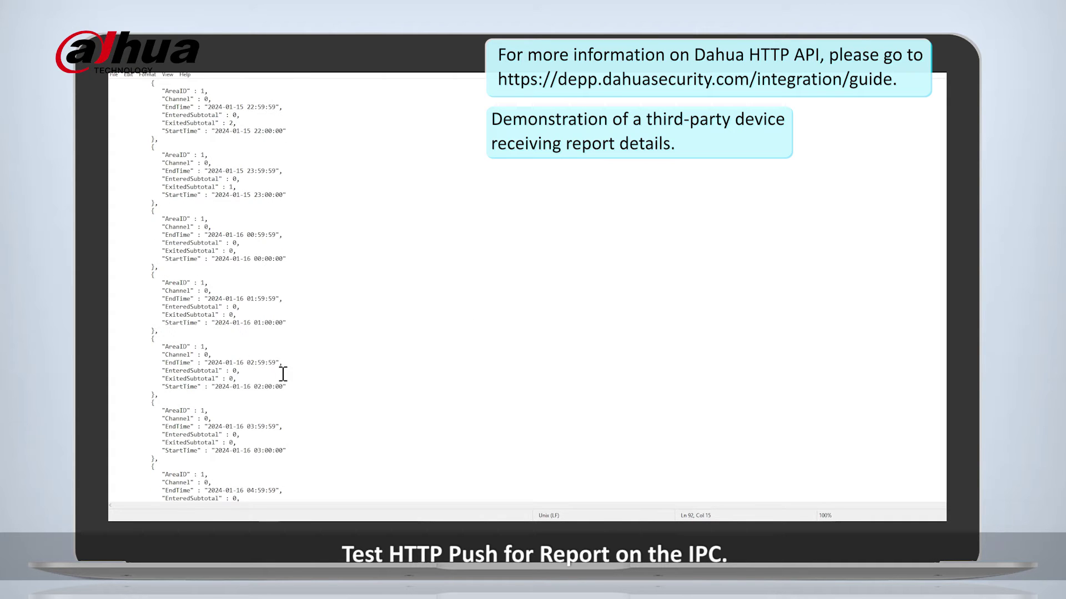
scroll(277, 371, down, 3)
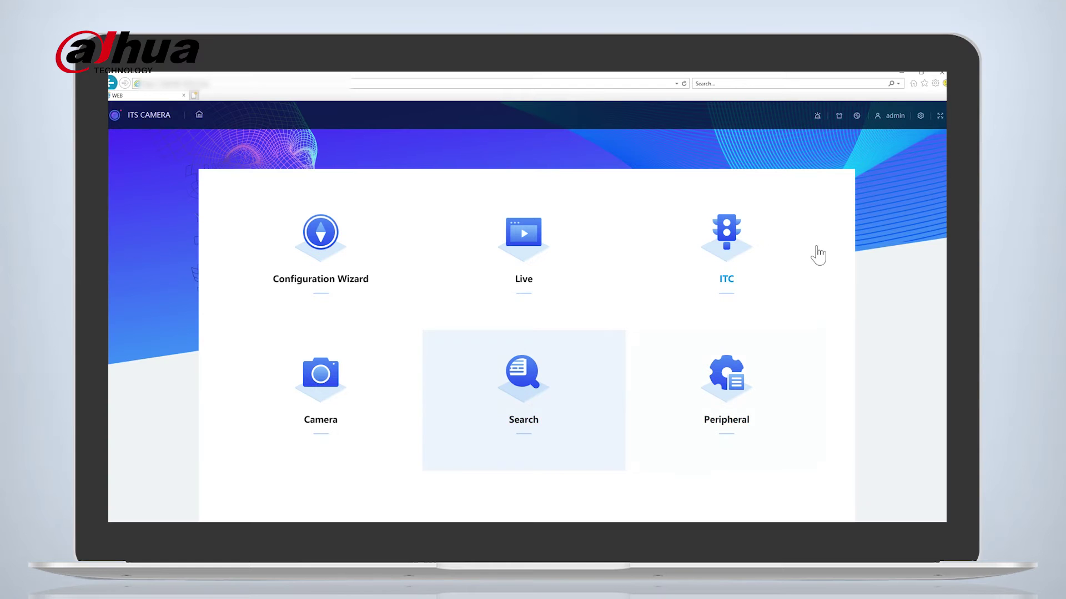
Go to Network Settings from the top-bar gear menu to show TCP/IP settings for host ITC.
click(919, 118)
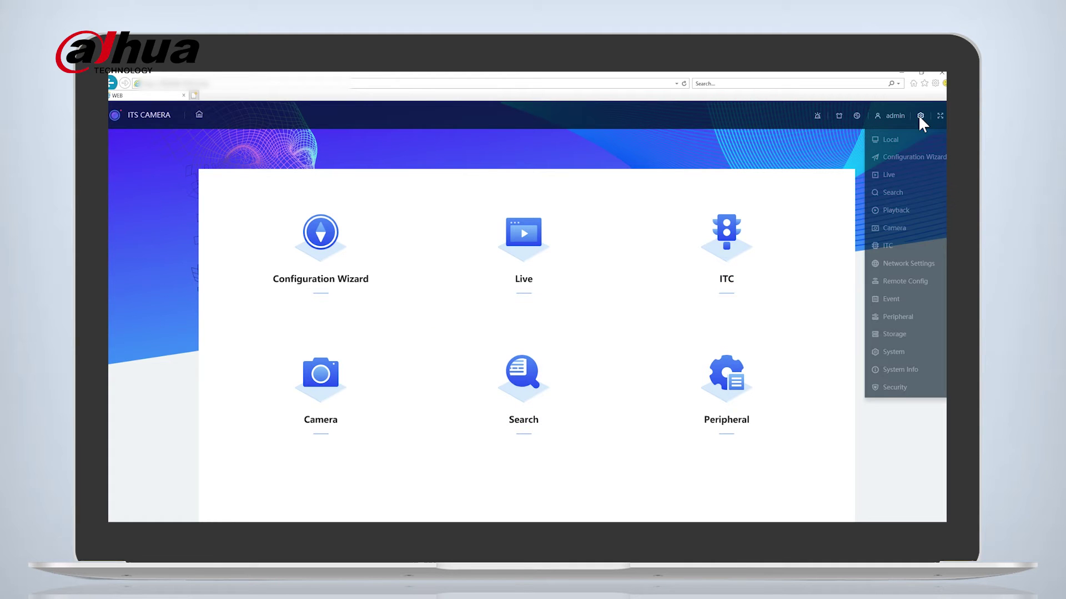
click(916, 265)
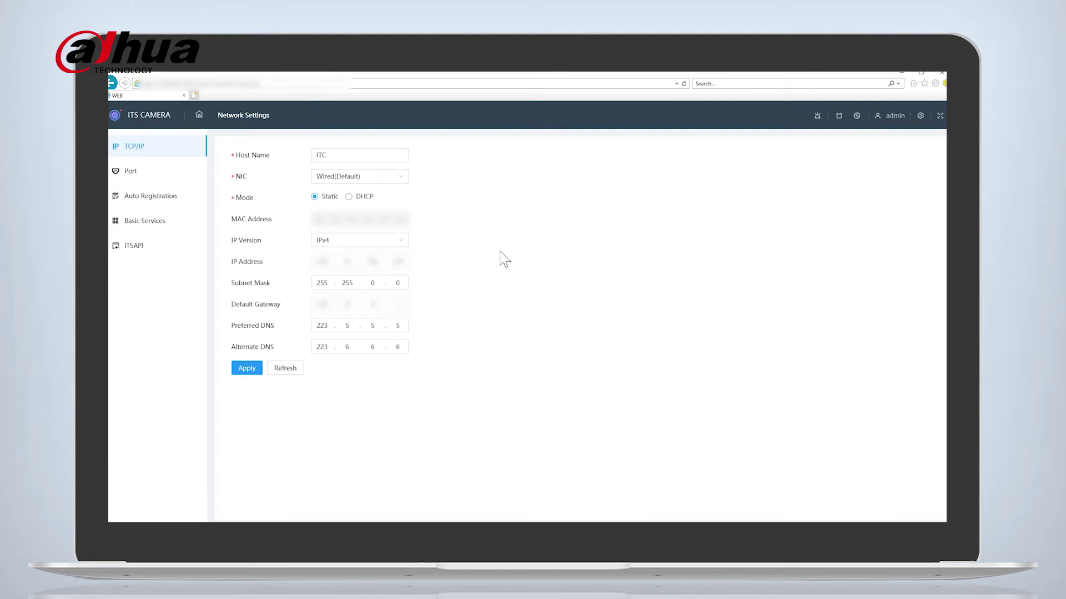
In ITSAPI settings, trim part of the Platform Server address.
click(159, 255)
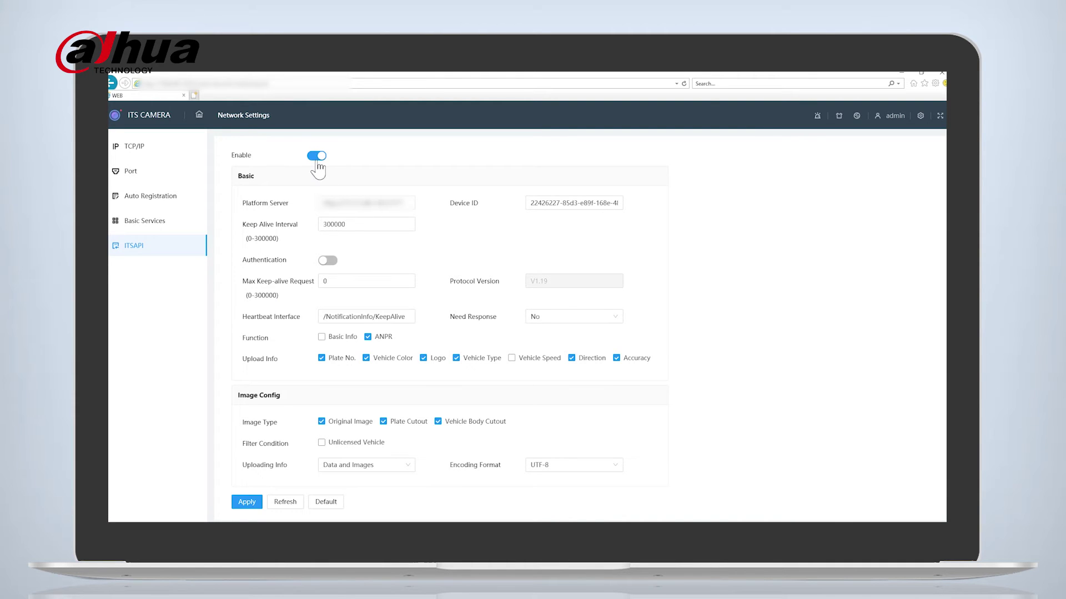
click(346, 203)
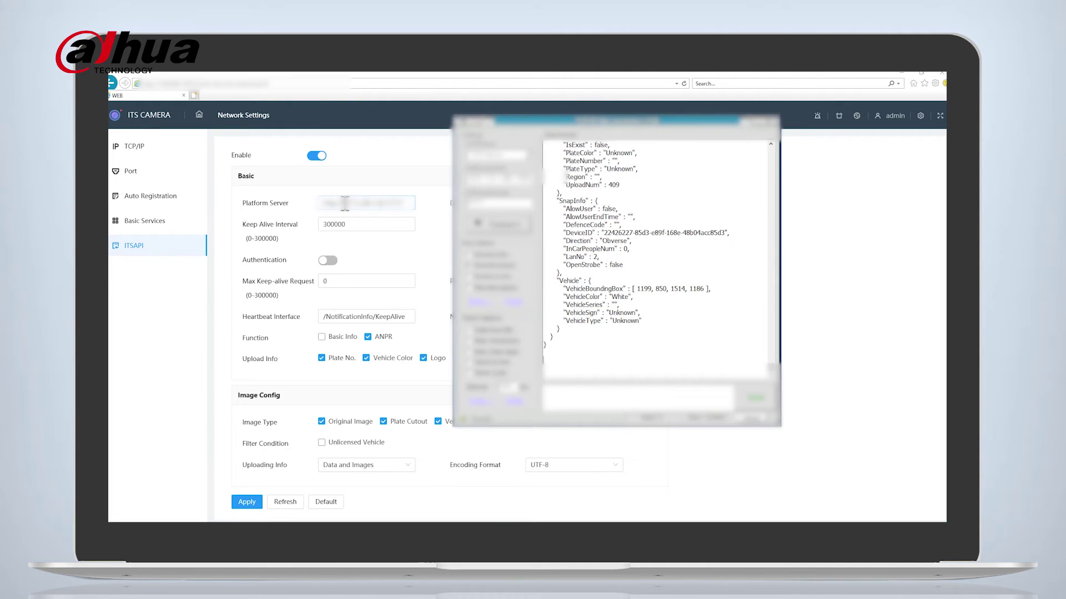
drag(345, 203, 383, 213)
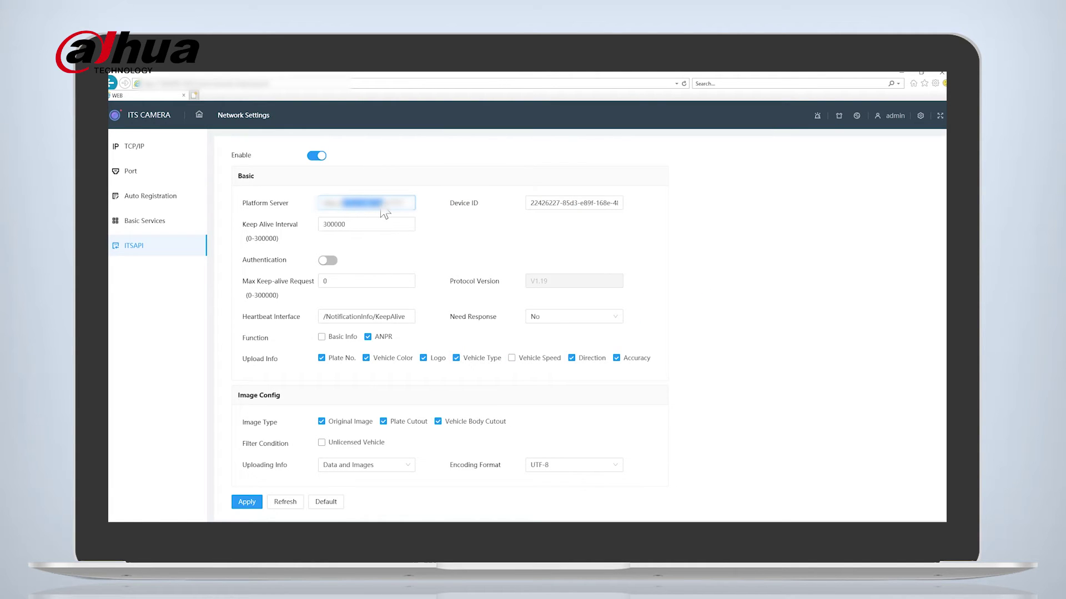
key(BackSpace)
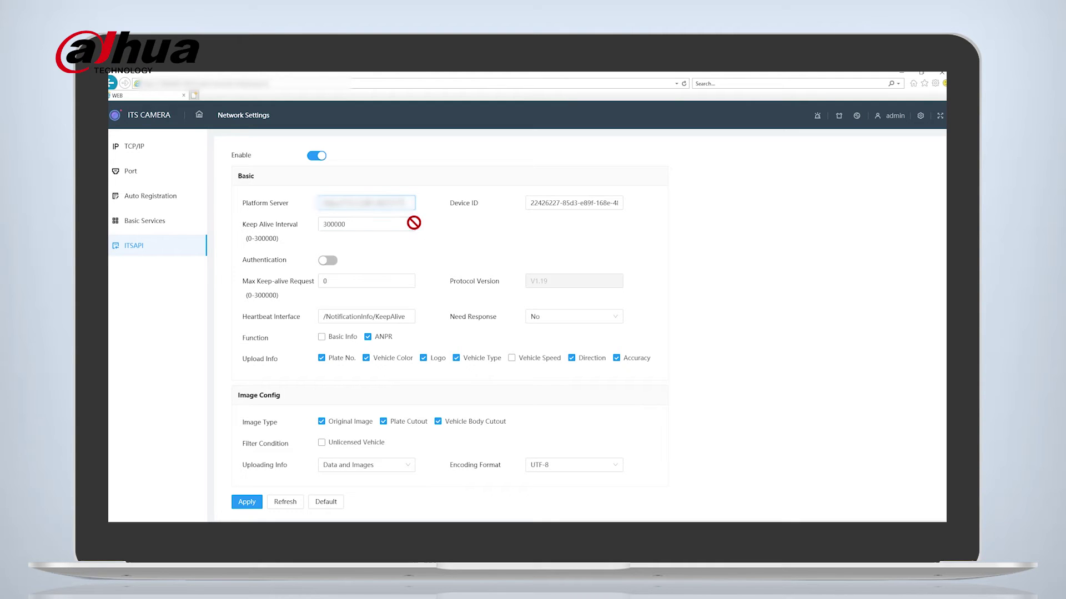
Add Vehicle Speed and Accuracy to uploaded info, upload Data and Images, and apply.
click(371, 336)
click(369, 338)
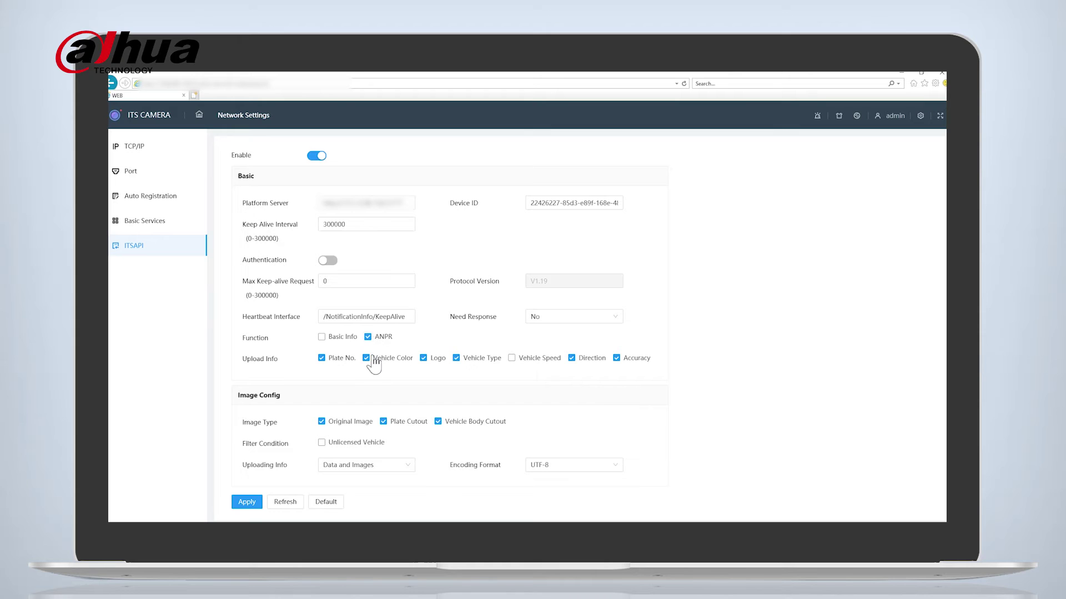
click(513, 359)
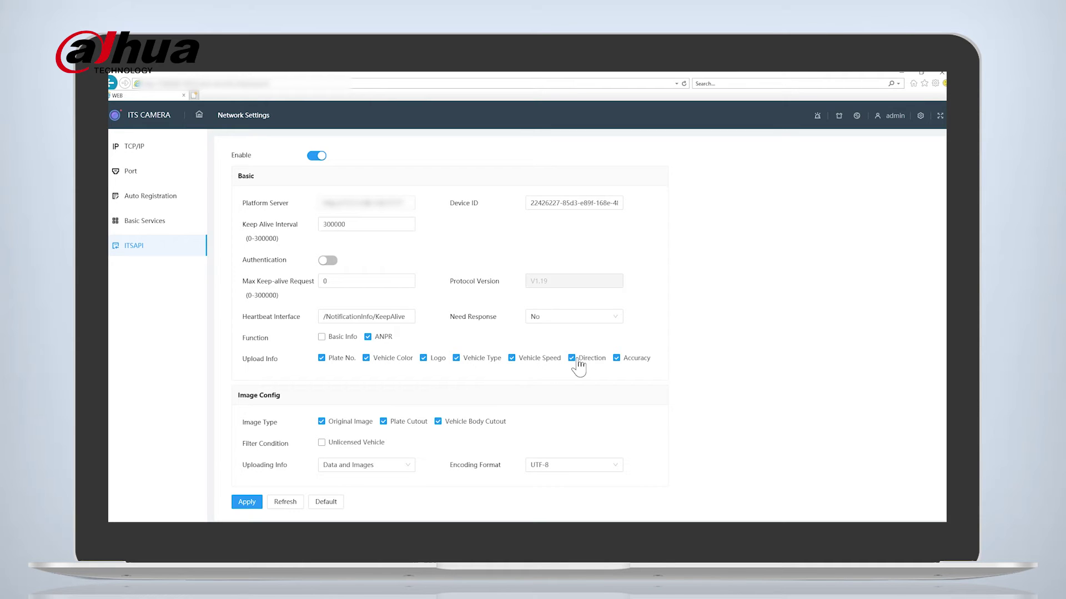
click(617, 360)
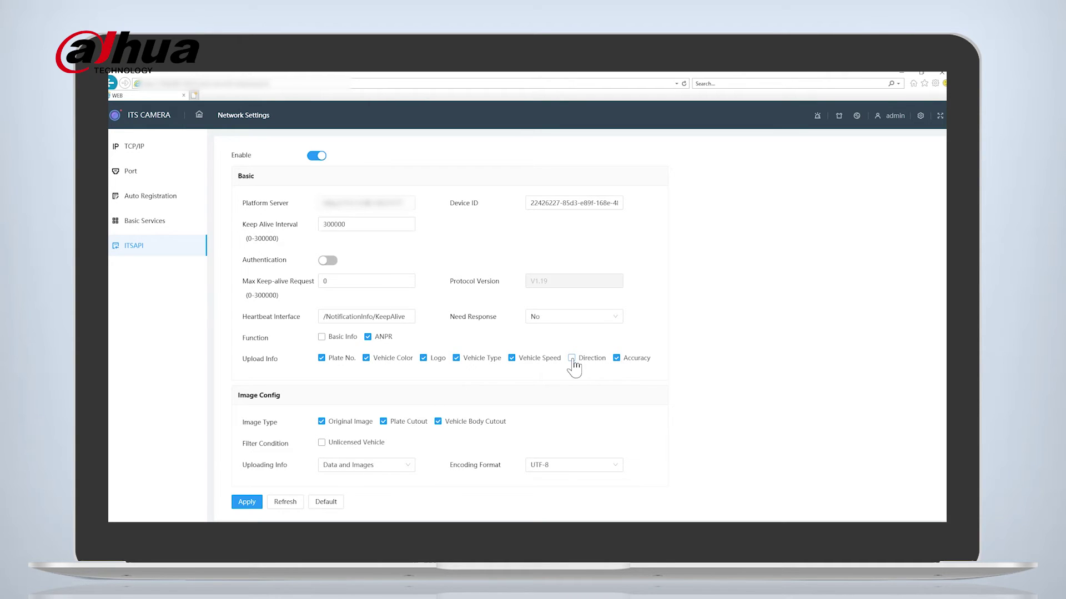
click(370, 472)
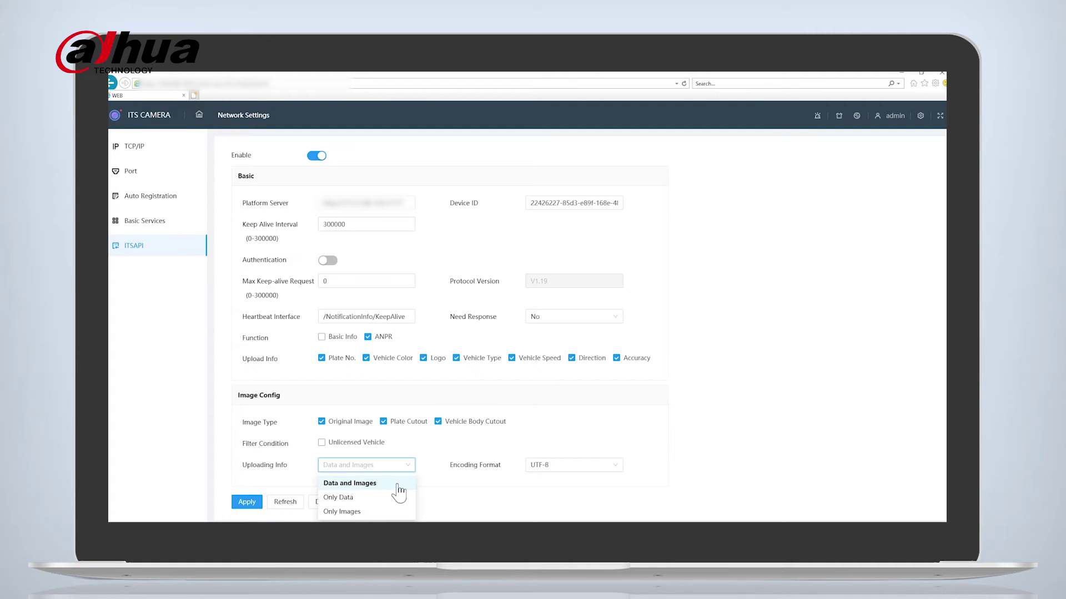
click(398, 485)
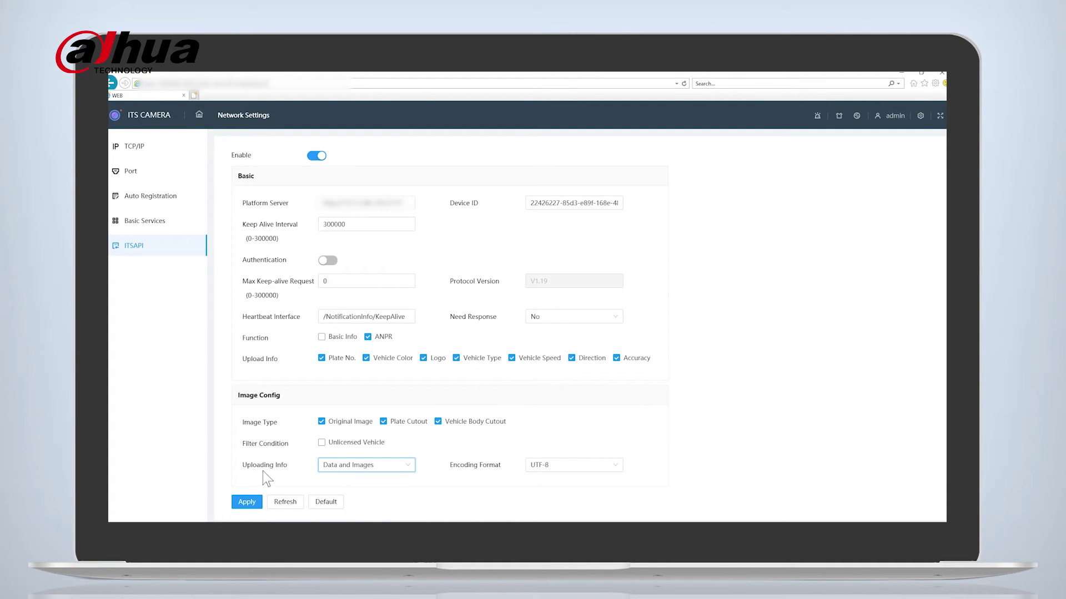
click(317, 157)
click(255, 504)
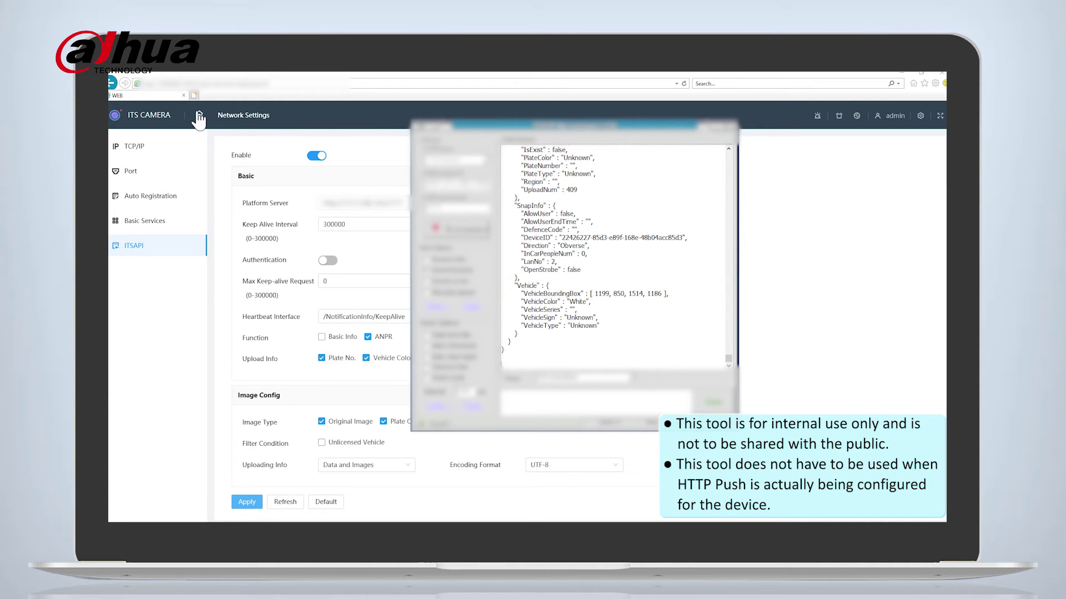
Go to the Live view and review the received ANPR vehicle details.
click(198, 115)
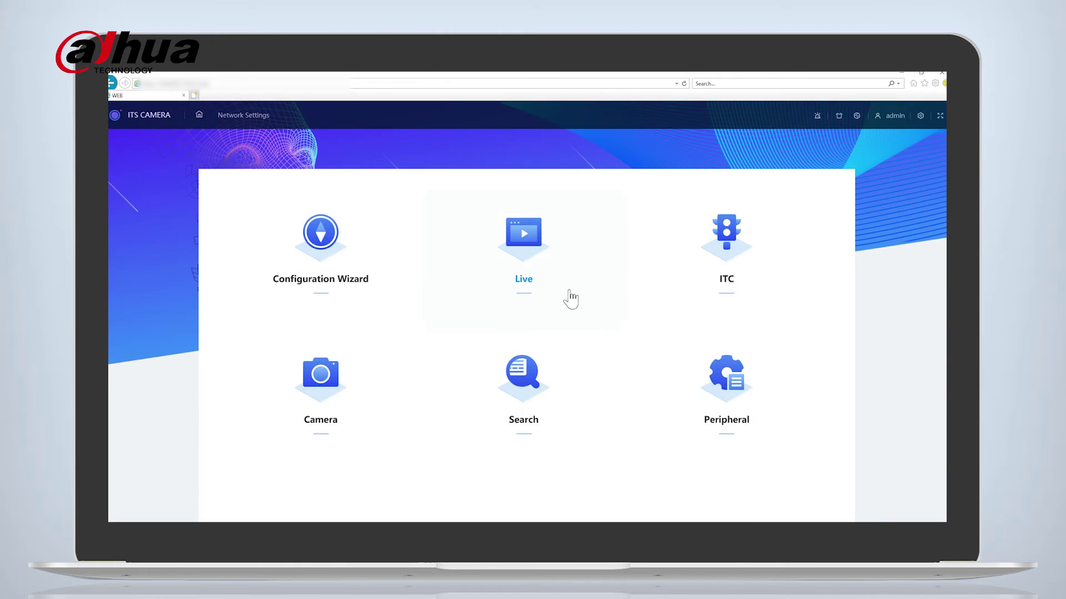
click(530, 243)
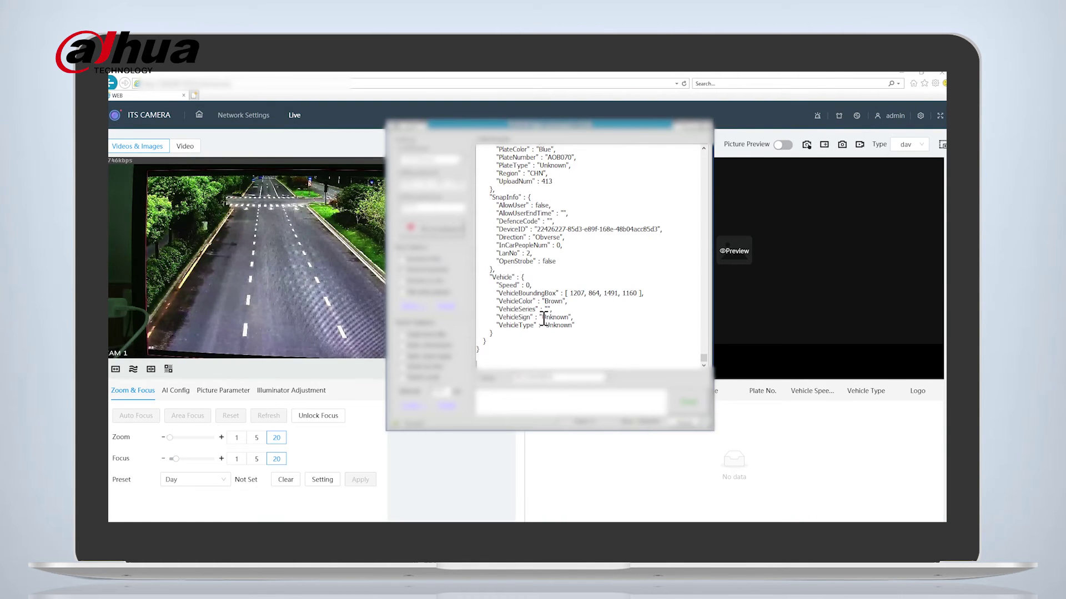
scroll(540, 329, up, 2)
scroll(540, 329, up, 5)
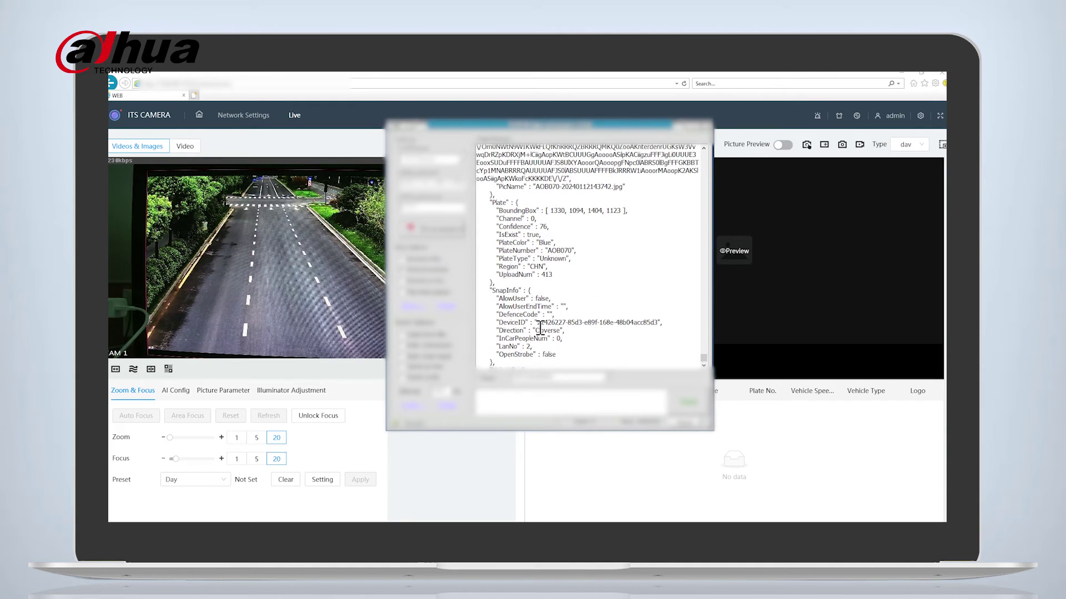
scroll(540, 327, up, 1)
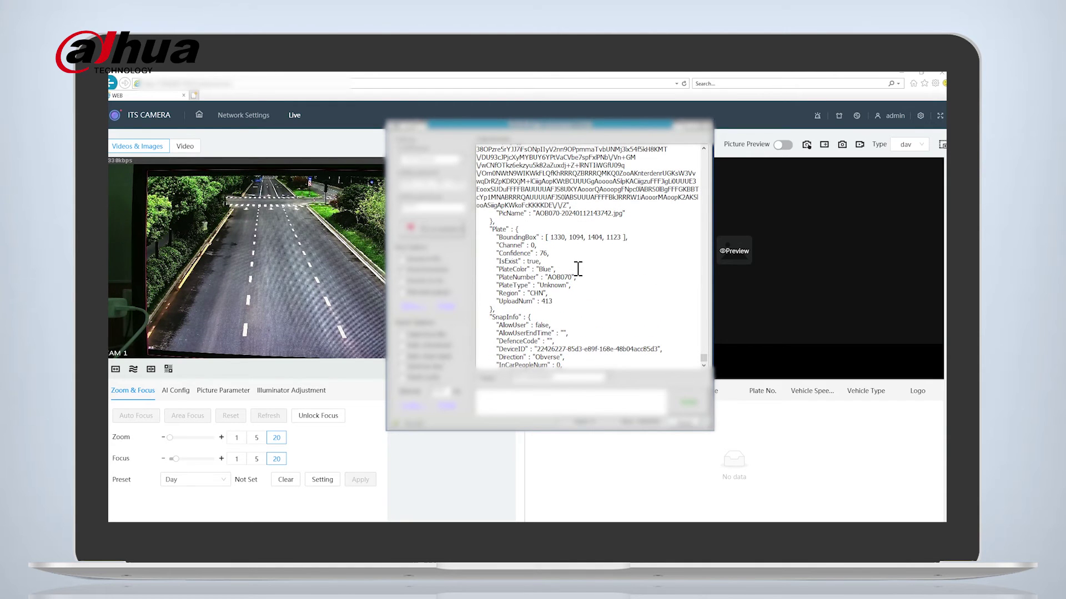
scroll(578, 278, down, 5)
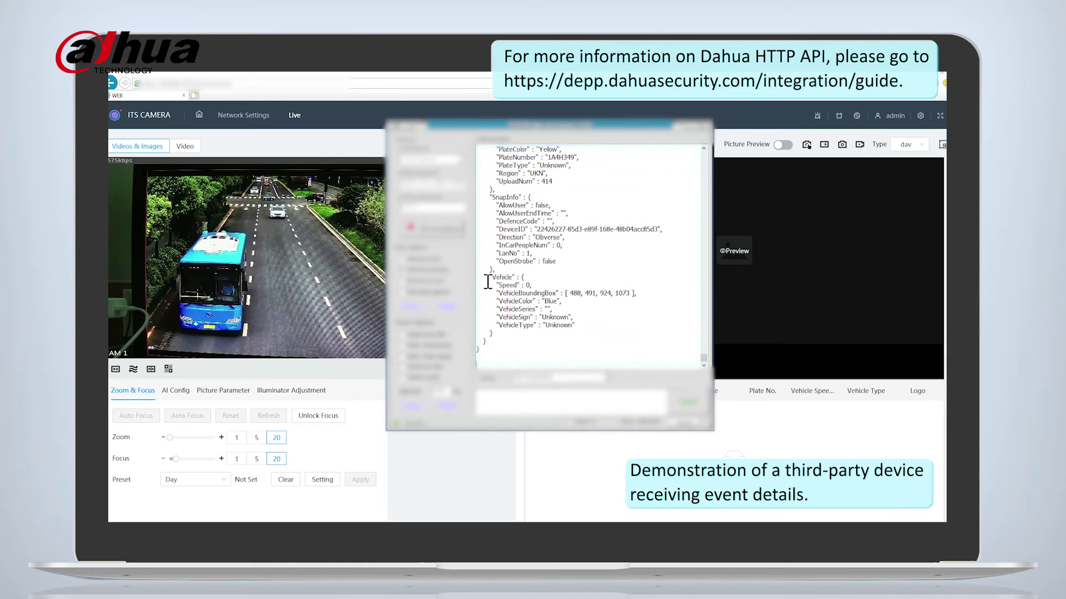
drag(551, 309, 530, 309)
click(591, 317)
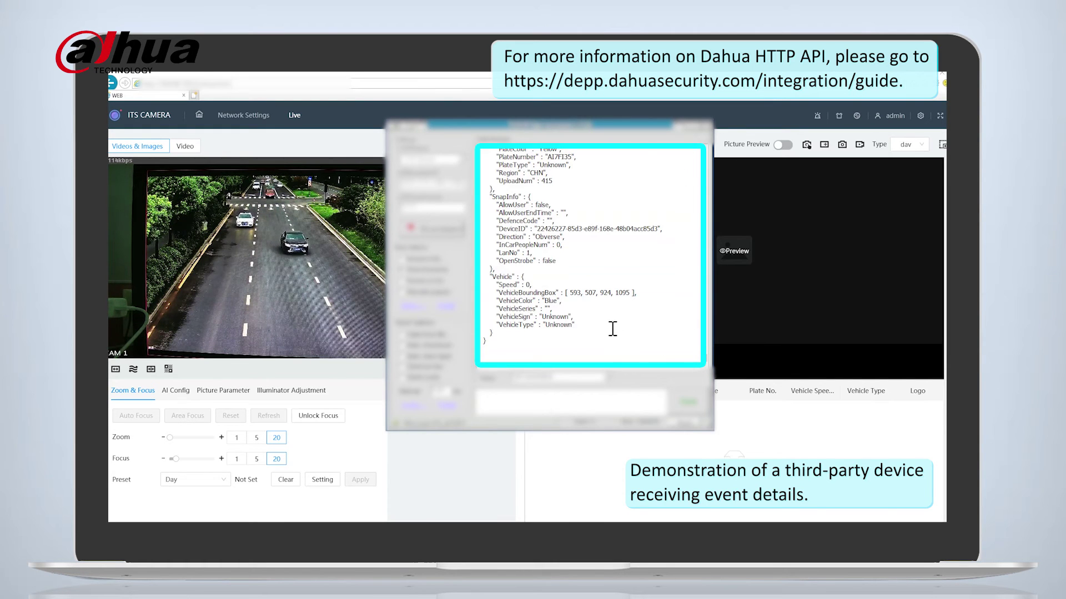
scroll(604, 326, up, 3)
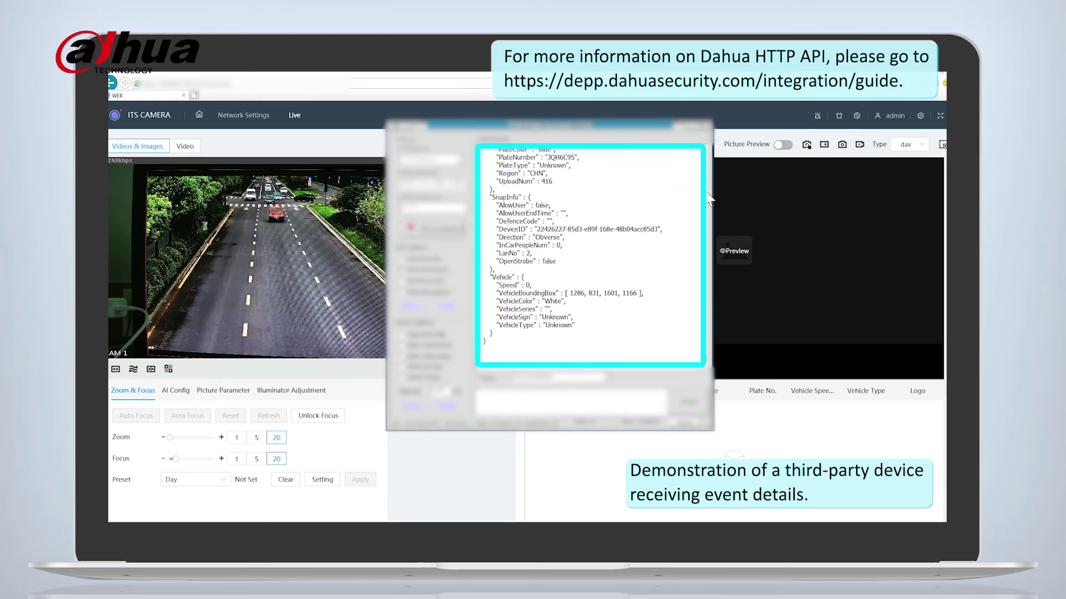
Turn on Picture Preview and watch ANPR captures arrive in the net assistant.
click(779, 148)
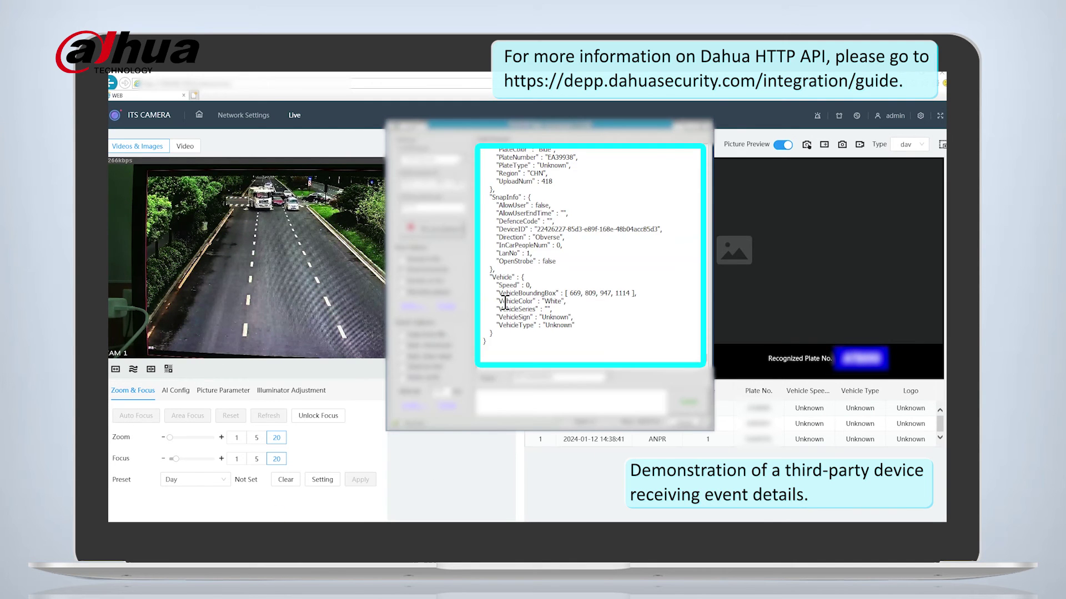
drag(590, 114, 595, 80)
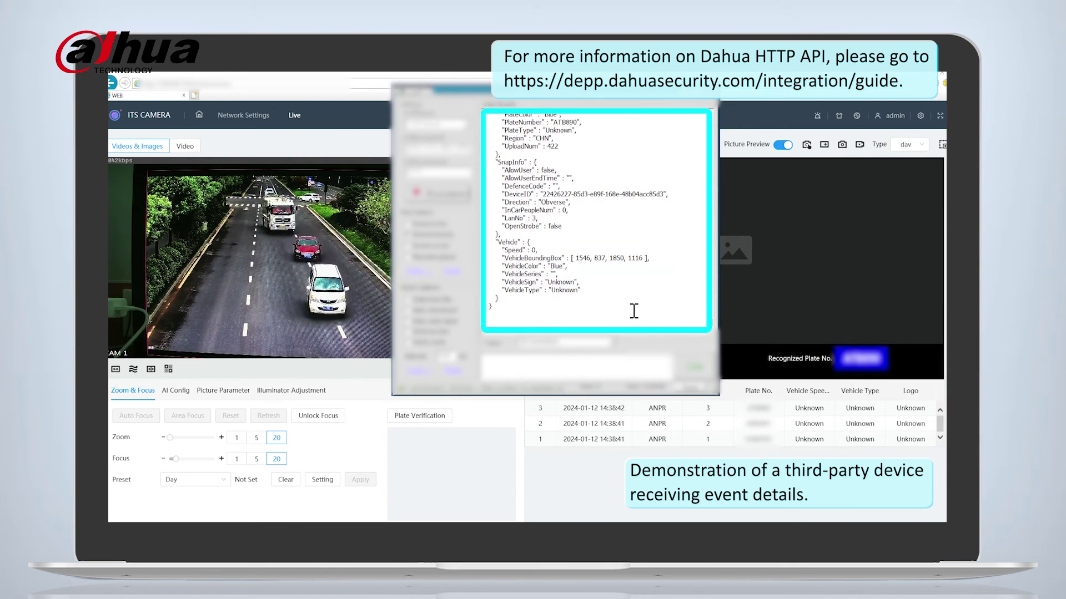
scroll(590, 259, up, 1)
scroll(588, 213, up, 1)
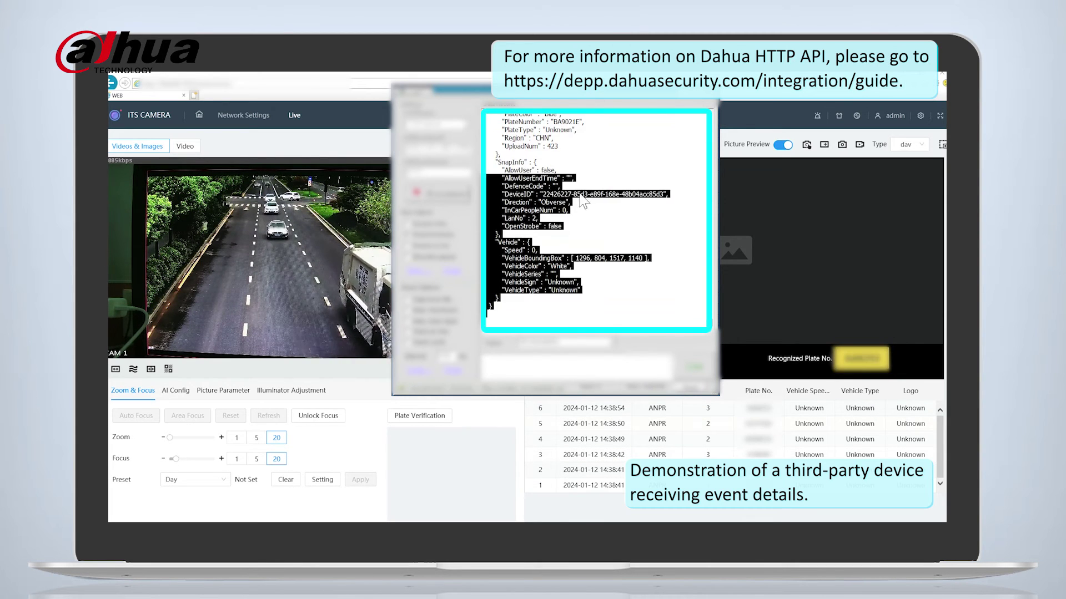
click(616, 268)
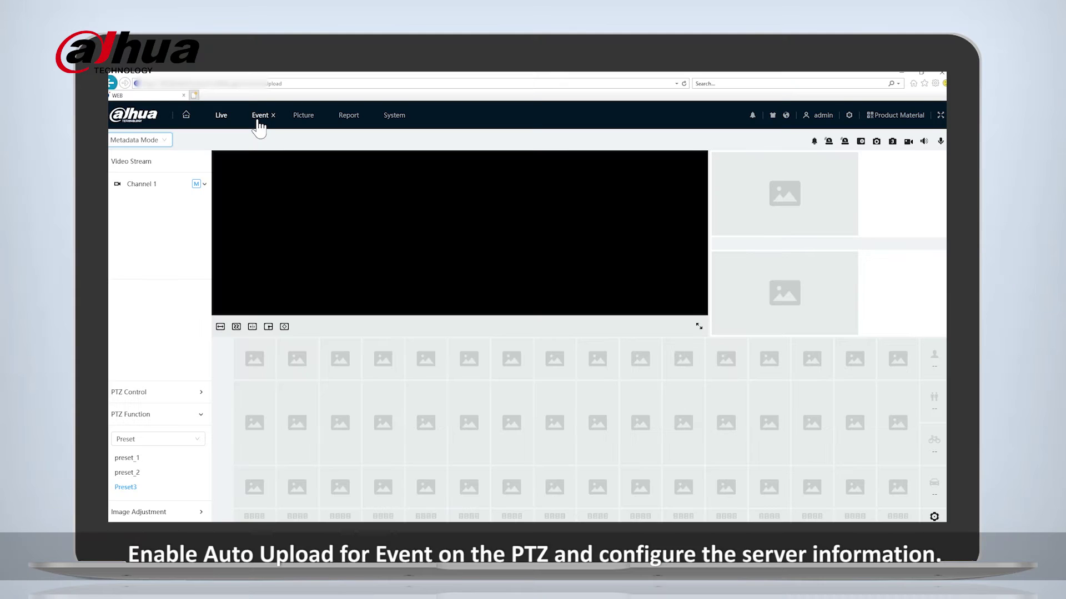
Enable event auto upload with a new entry: port 80, path /PTZ/, all event types; test and apply.
click(258, 125)
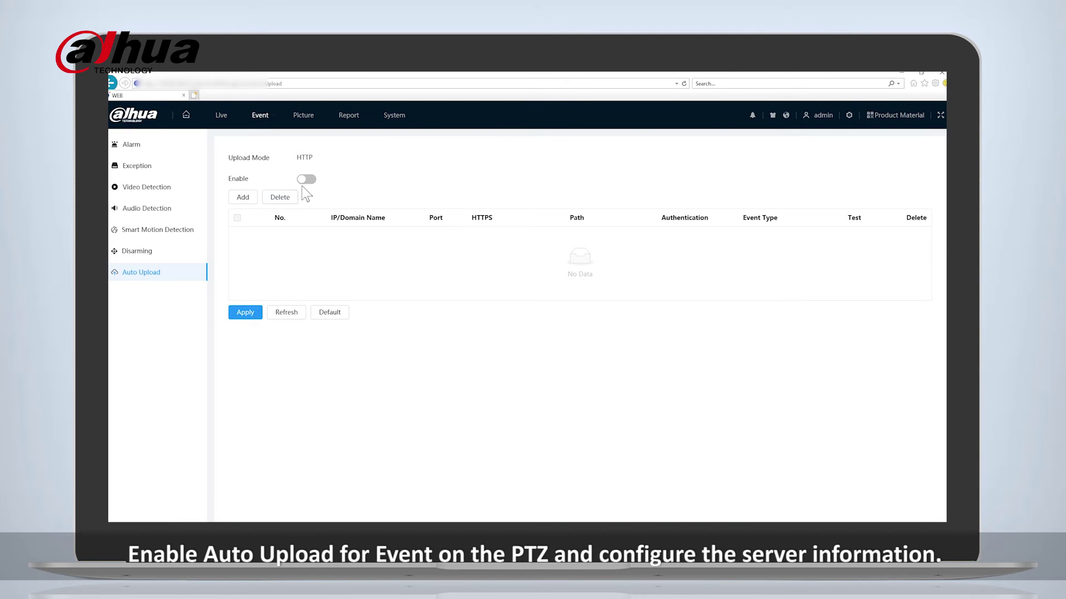
click(306, 180)
click(243, 197)
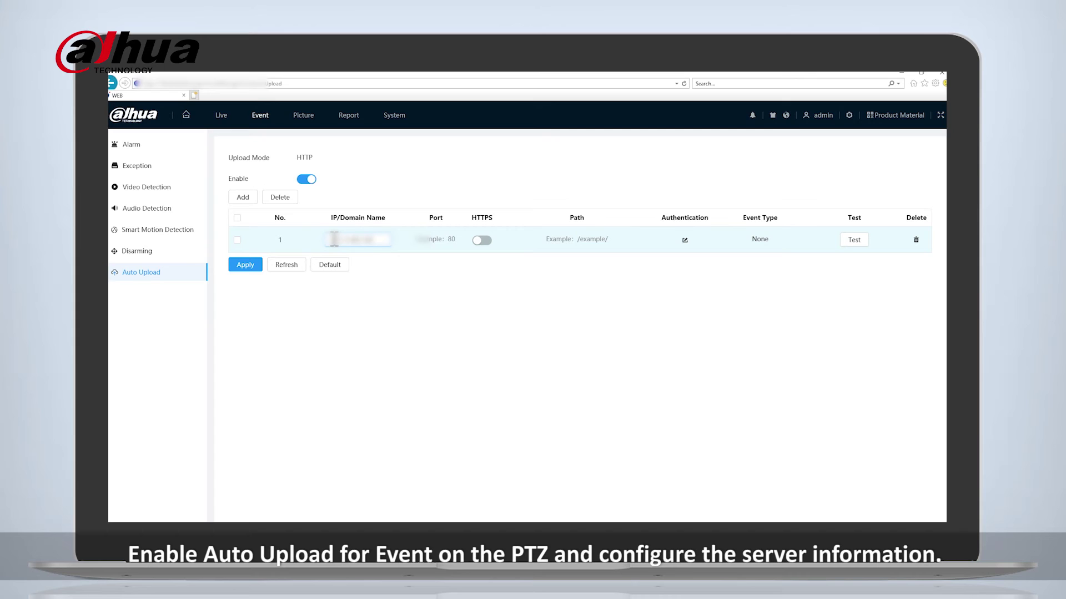
click(430, 239)
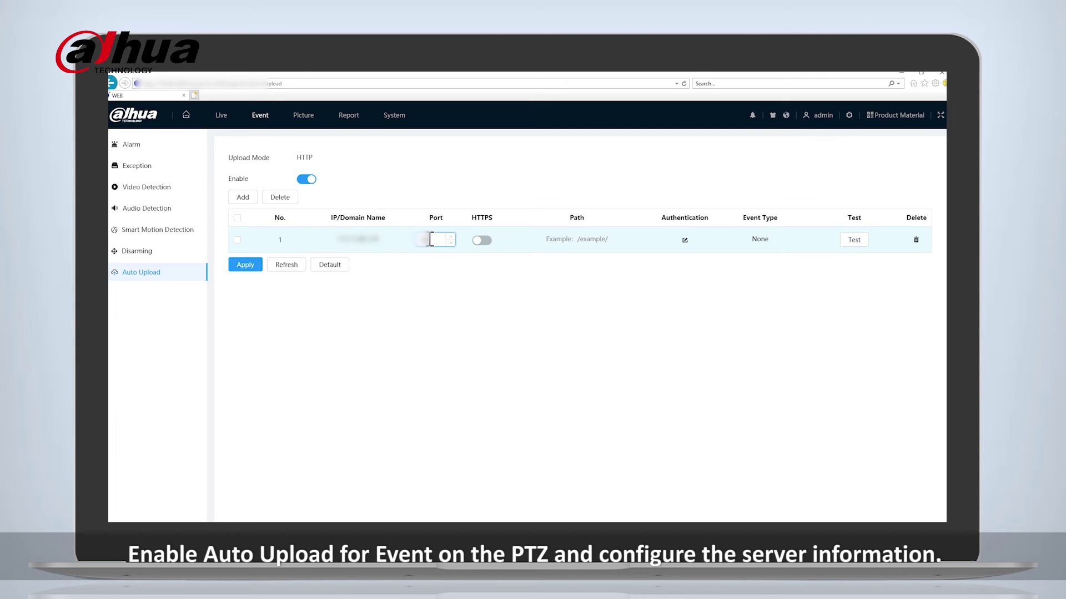
click(571, 240)
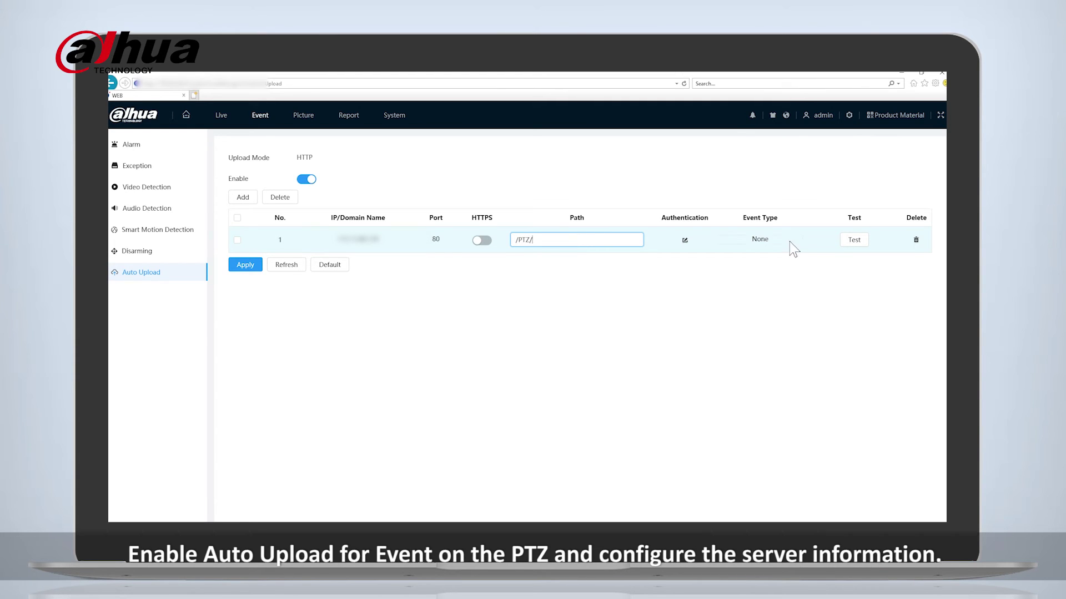
click(752, 243)
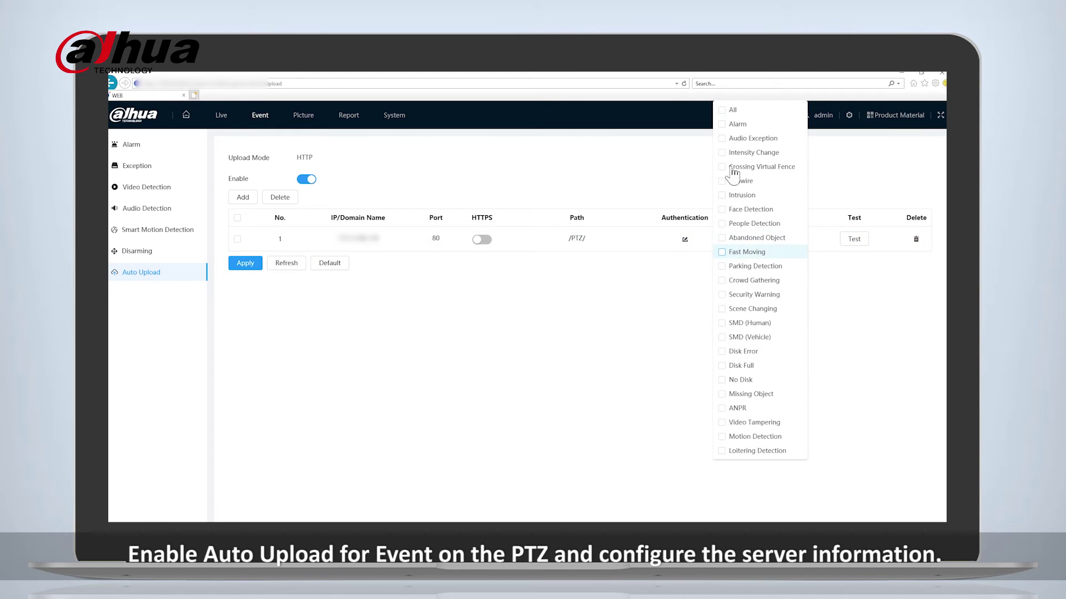
click(722, 110)
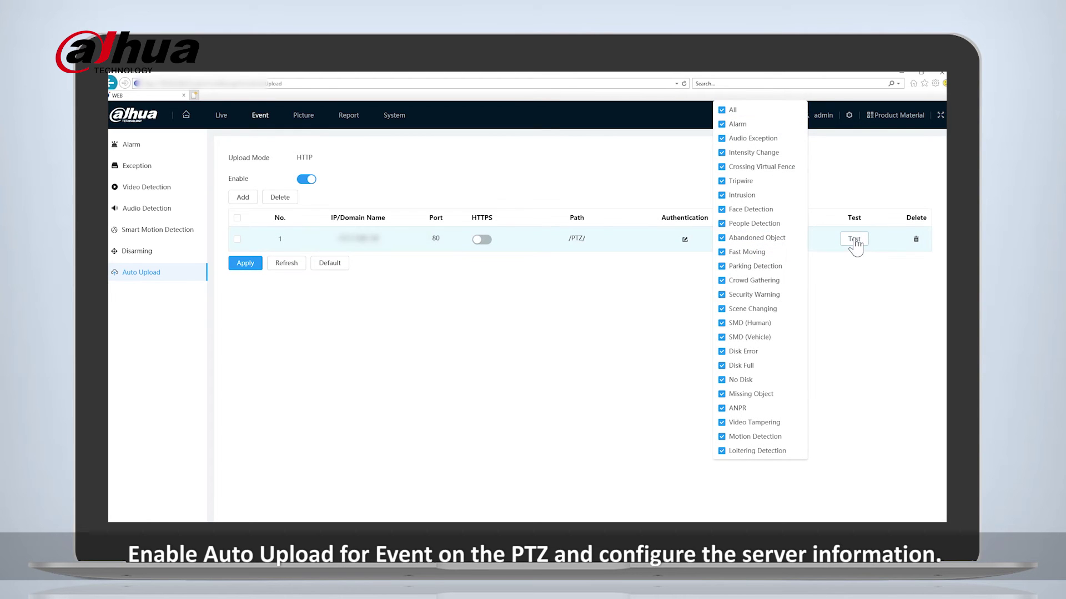
click(852, 242)
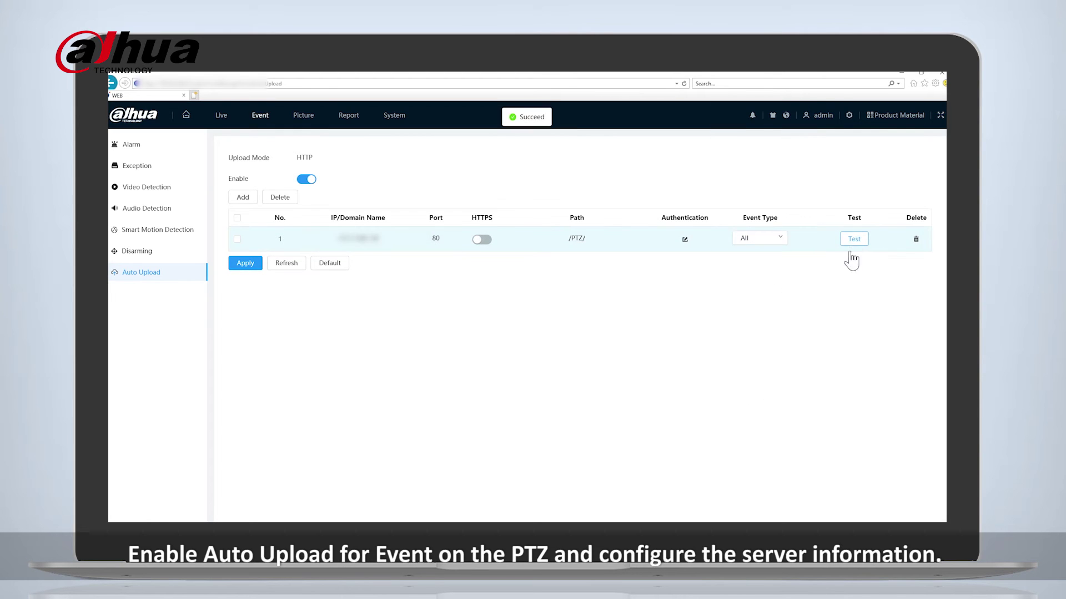
click(254, 265)
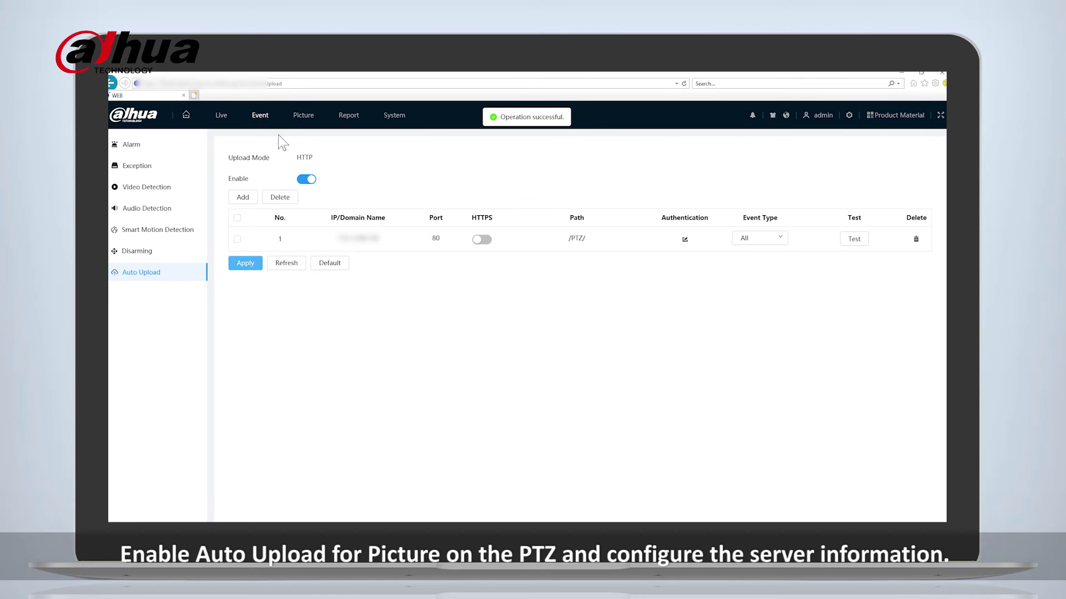
Enable picture auto upload with an entry on port 80, path /PTZ/, all event types; test and apply.
click(298, 121)
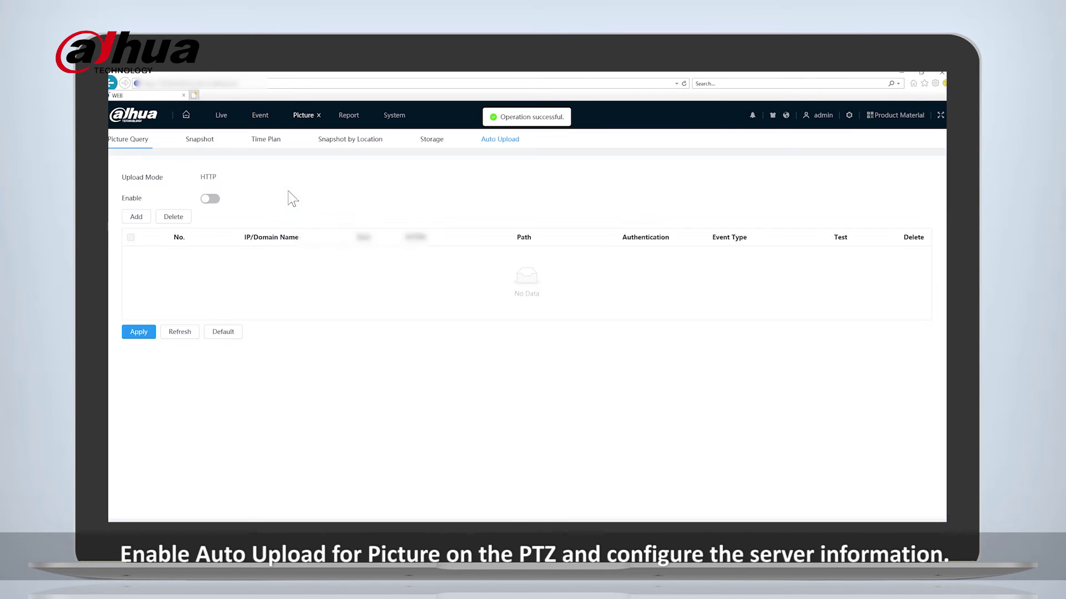
click(210, 199)
click(137, 217)
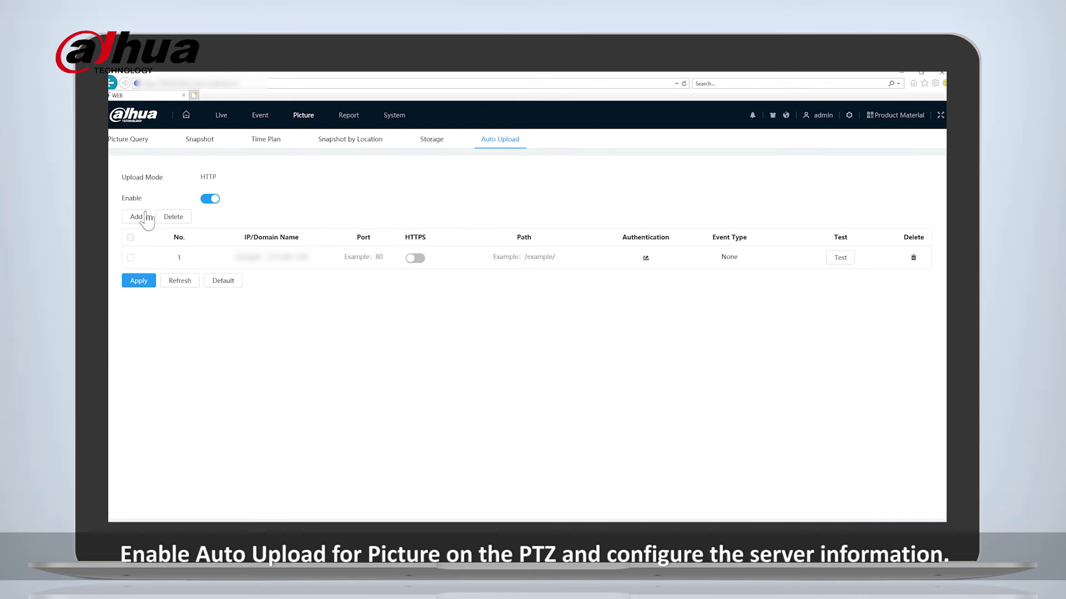
click(273, 259)
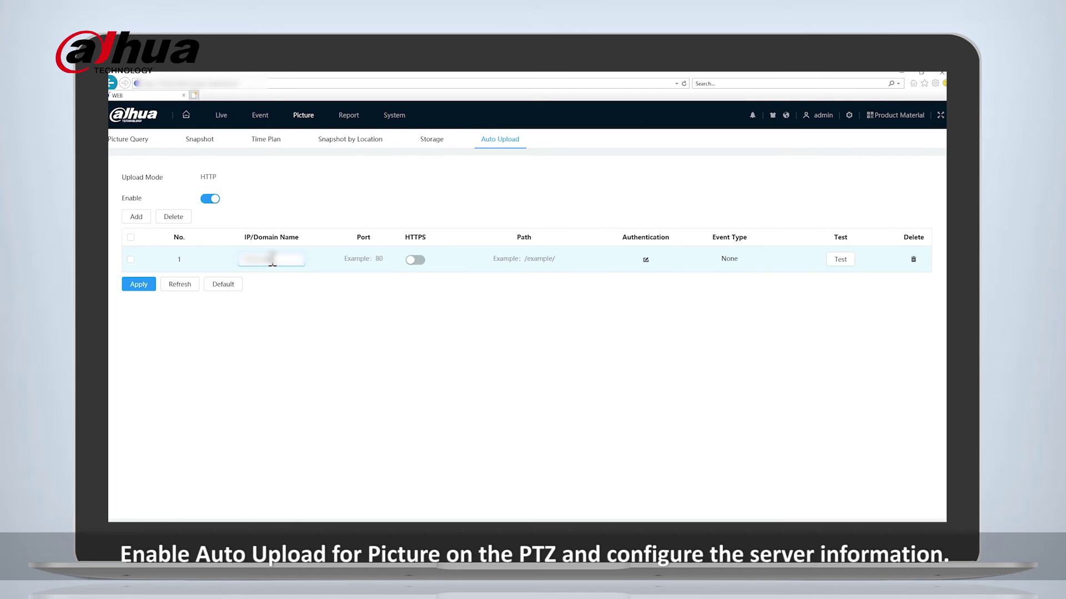
click(356, 259)
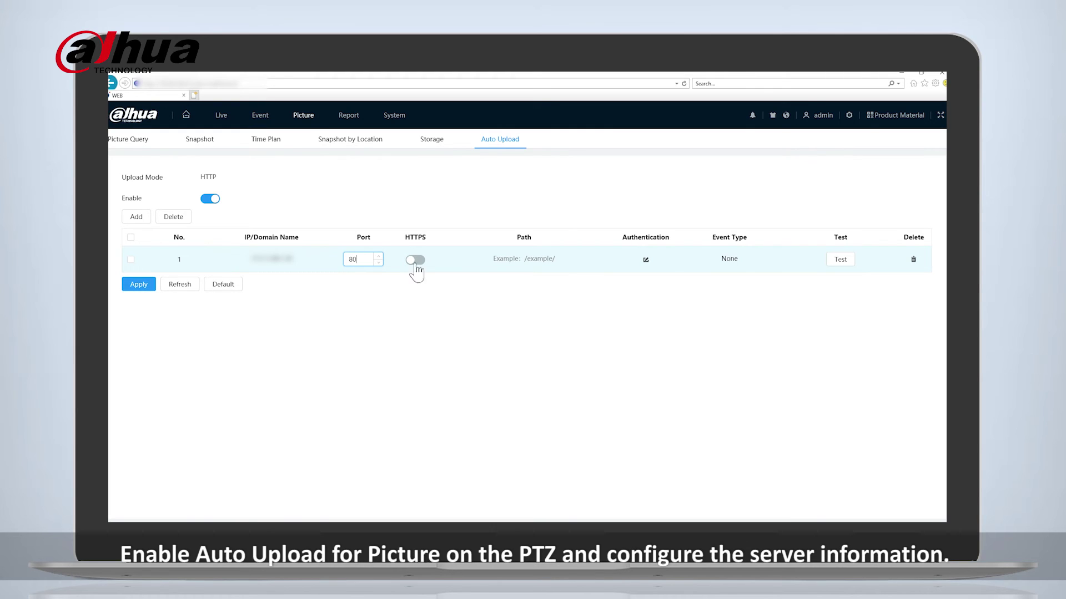
click(501, 258)
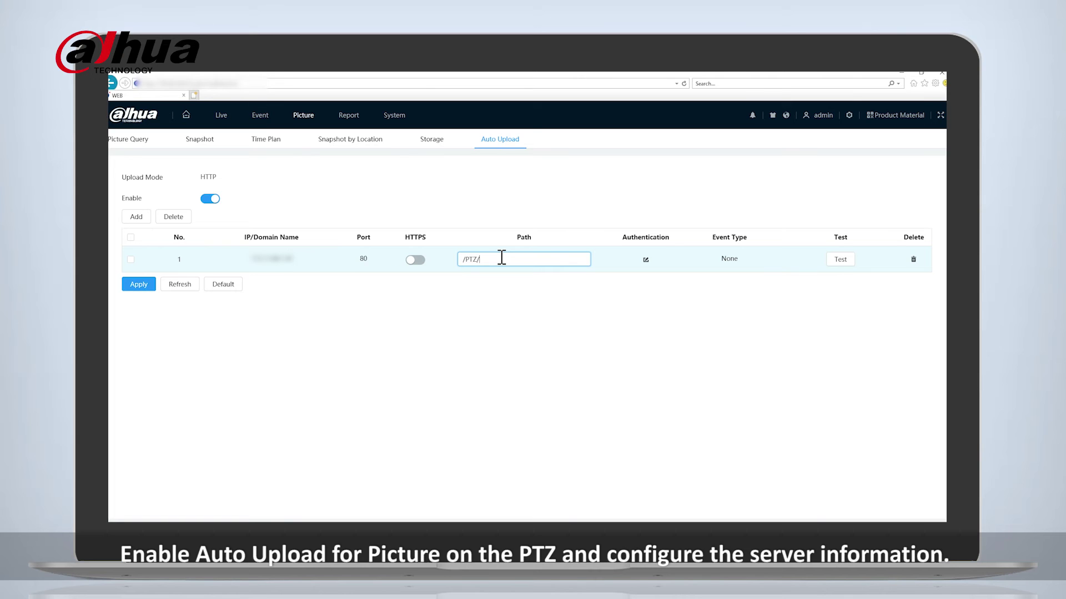
click(740, 262)
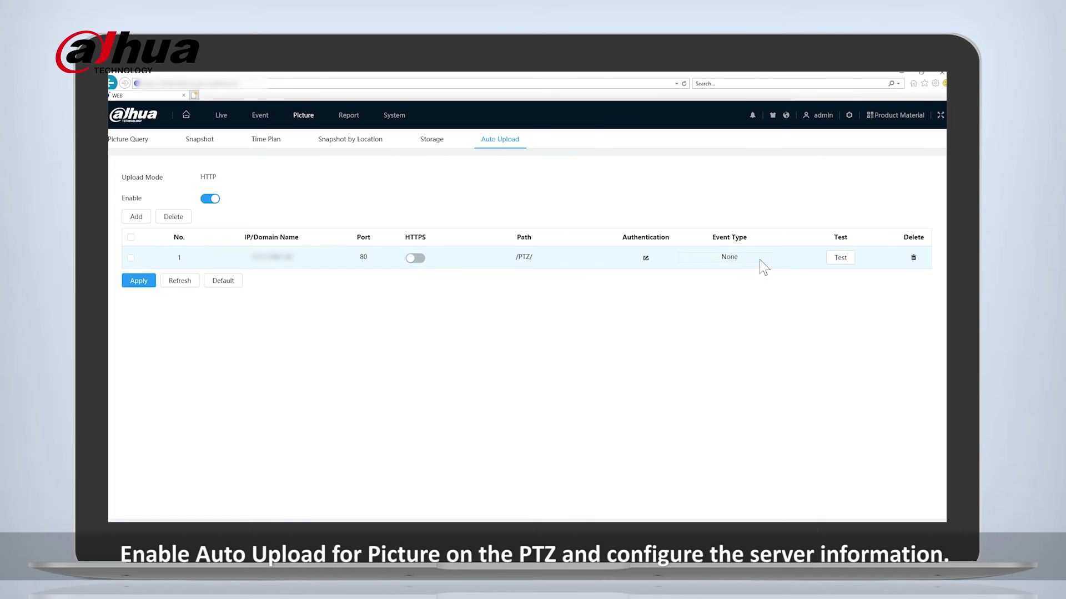
click(748, 258)
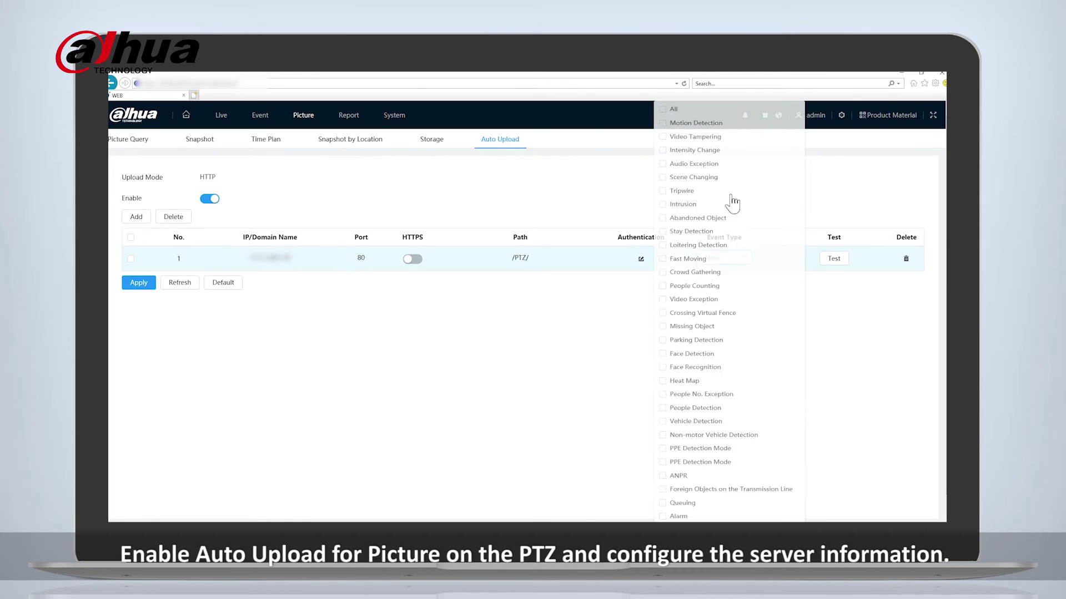
click(673, 110)
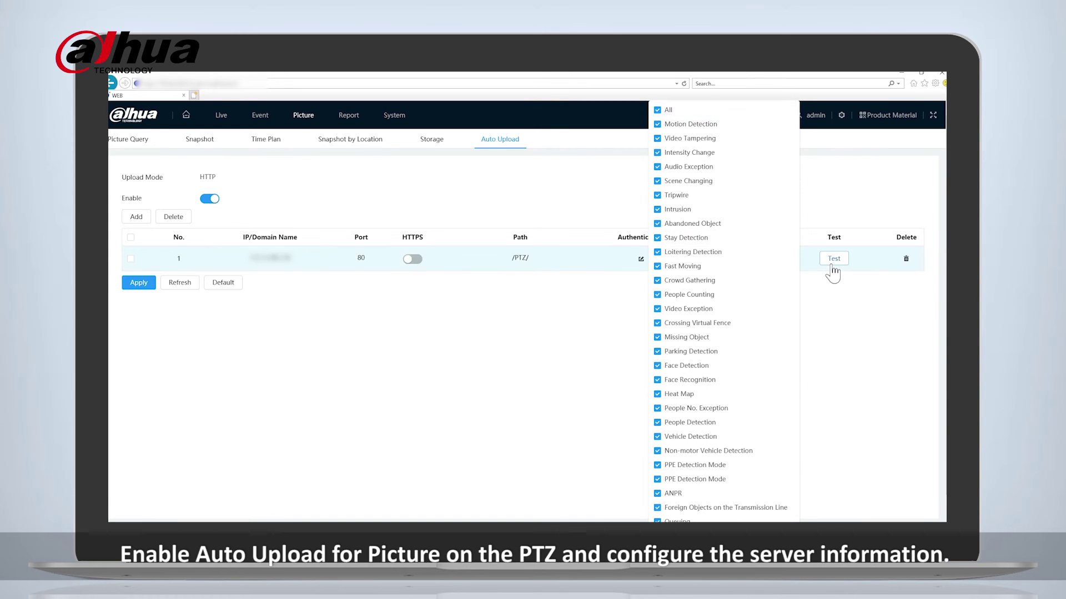
click(834, 260)
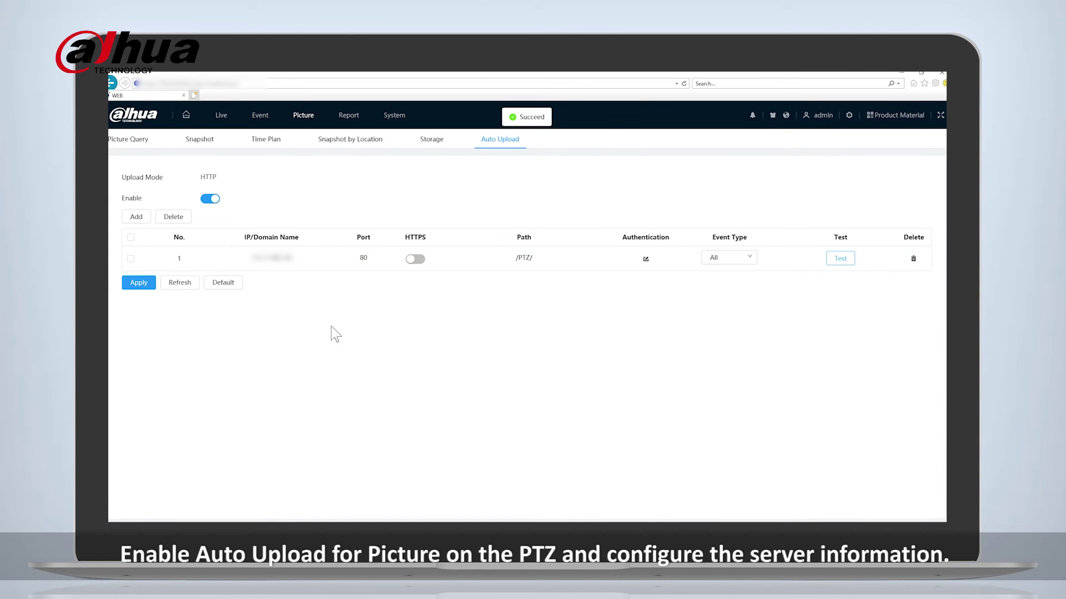
click(139, 283)
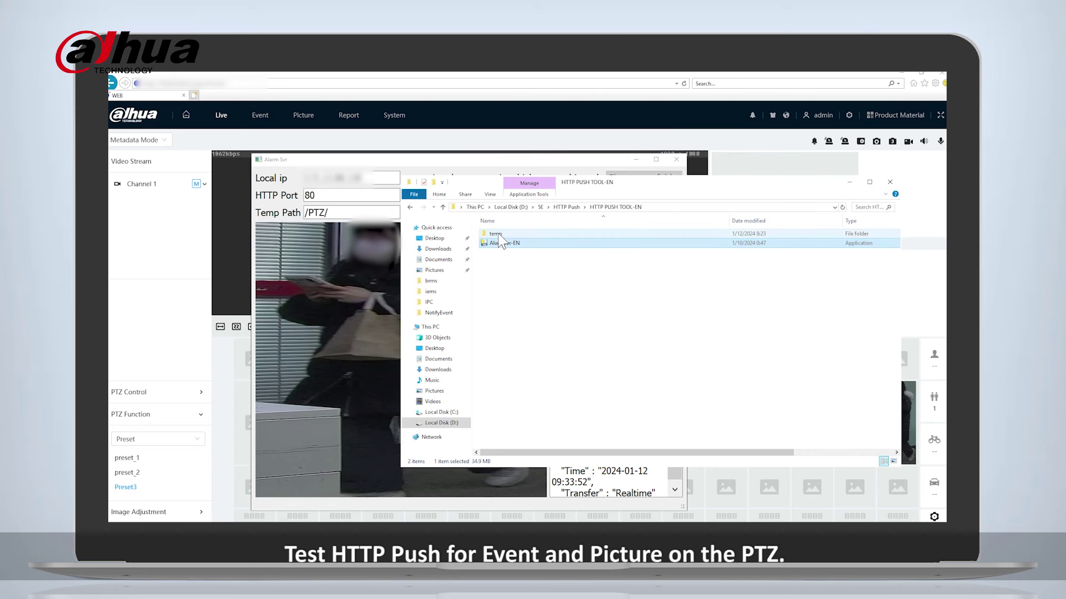
Open the temp > PTZ folder of received files and move the window aside.
double_click(497, 233)
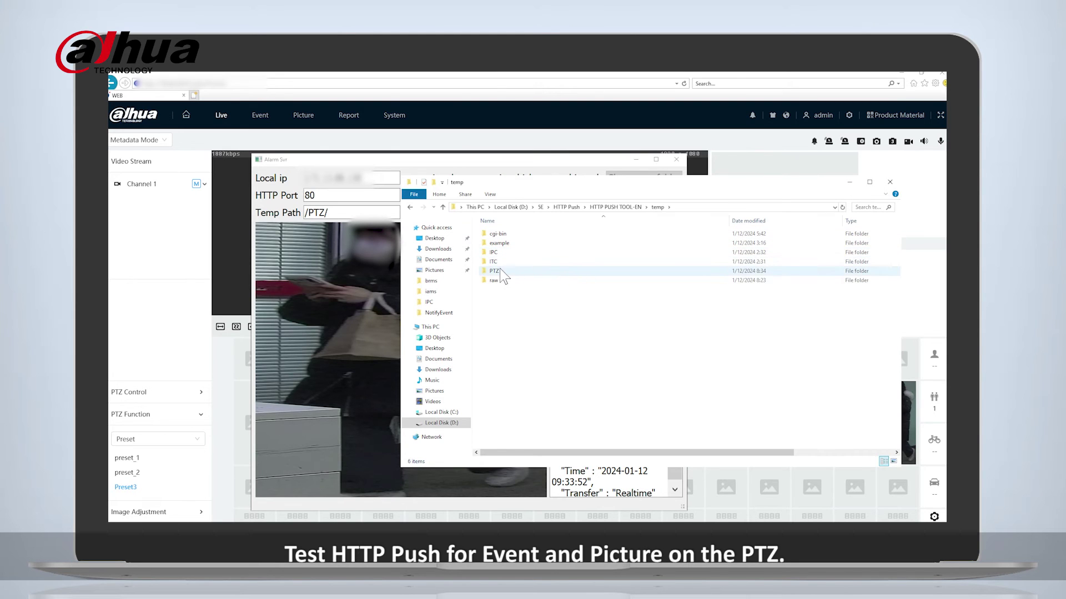
double_click(496, 271)
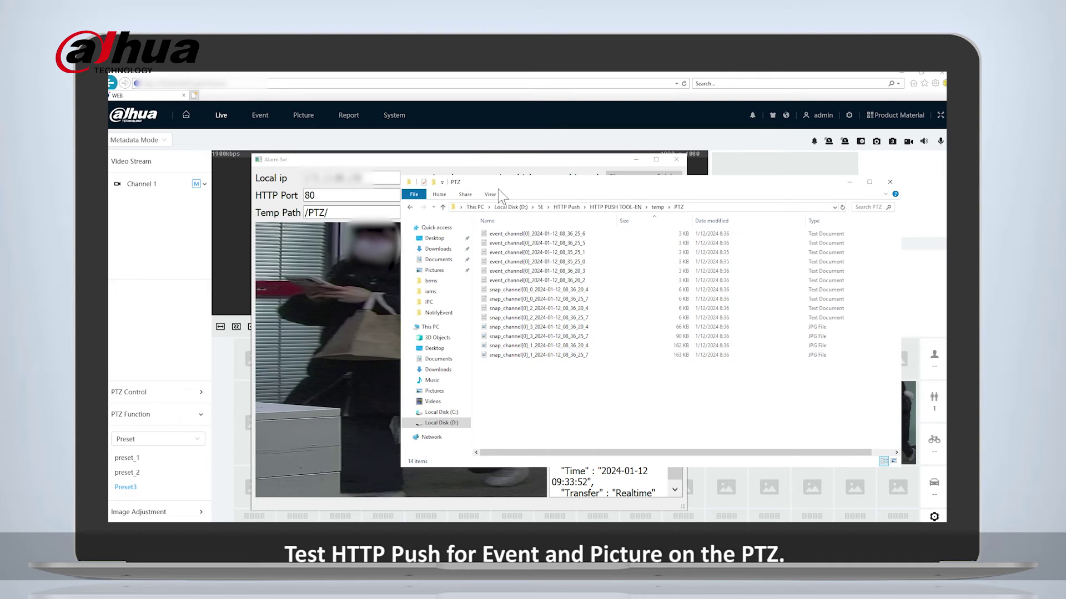
drag(498, 189, 674, 189)
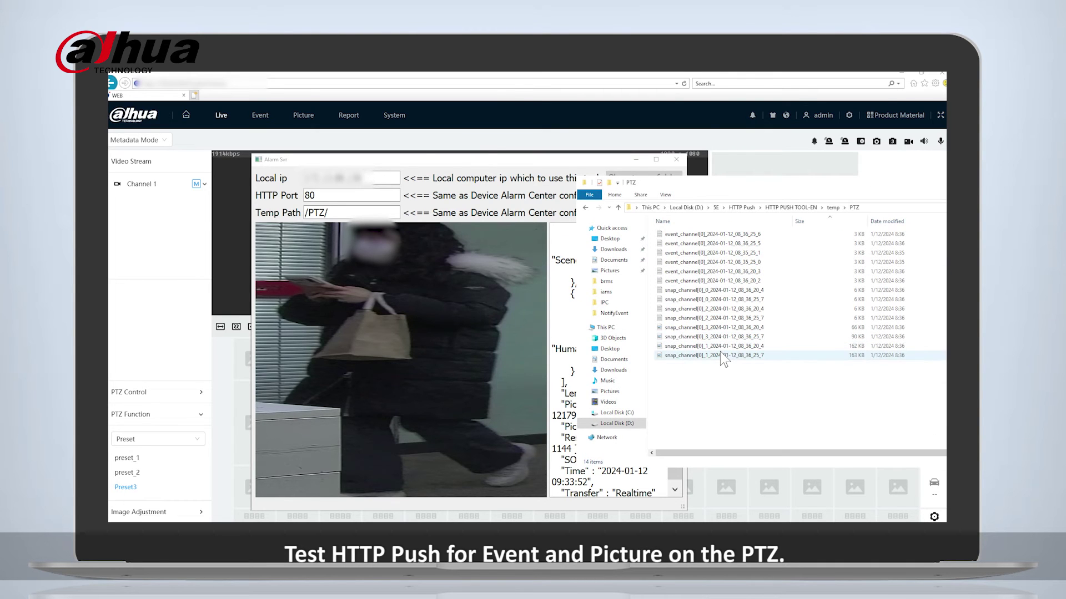
View the pushed snapshots in Paint and event files in Notepad, closing each.
double_click(683, 327)
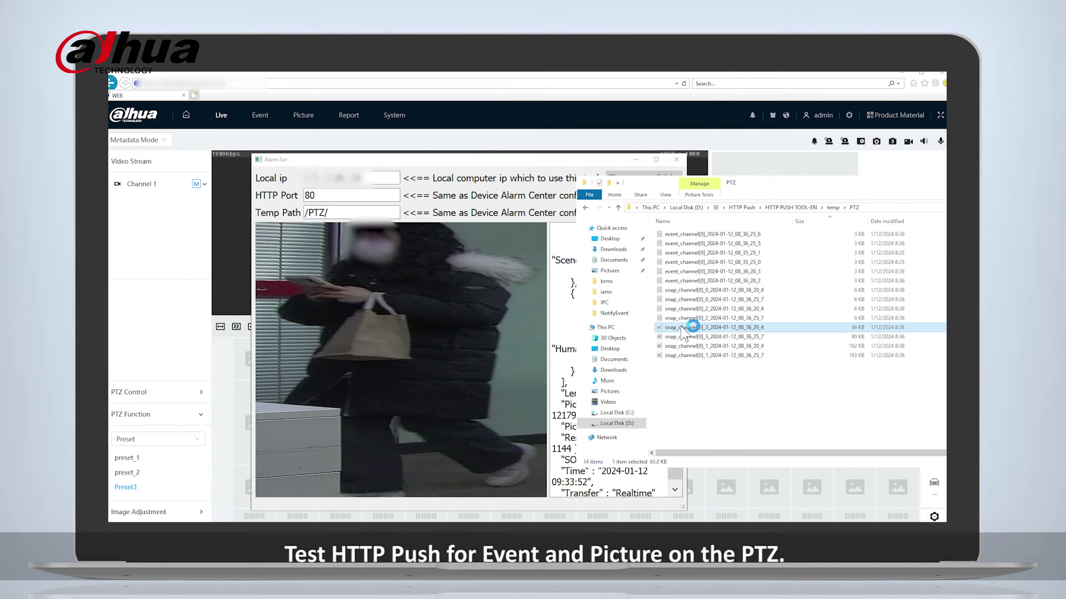
click(627, 92)
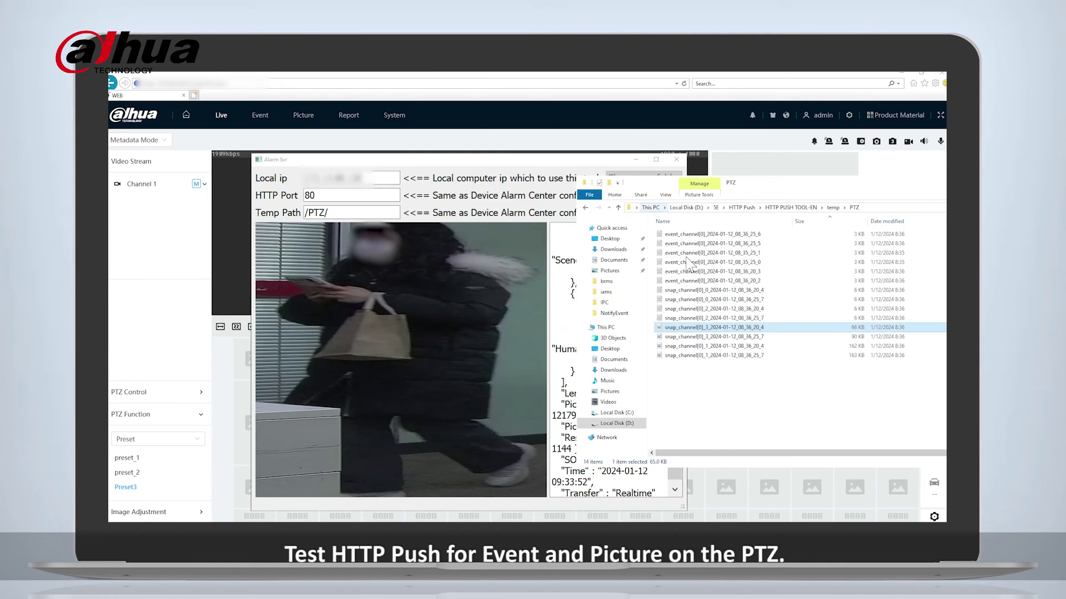
click(722, 357)
double_click(722, 357)
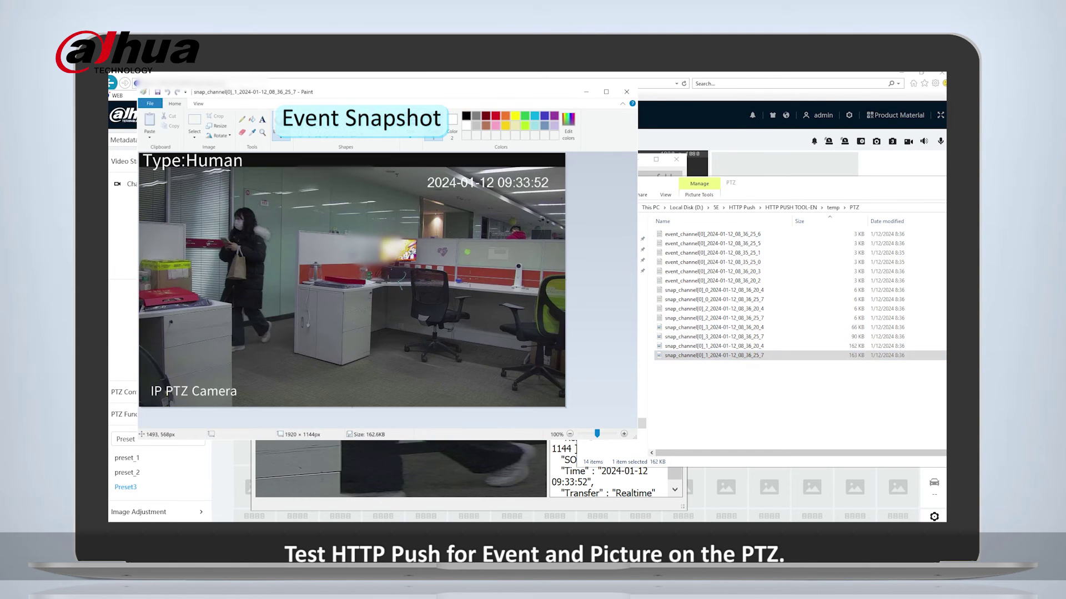
click(626, 92)
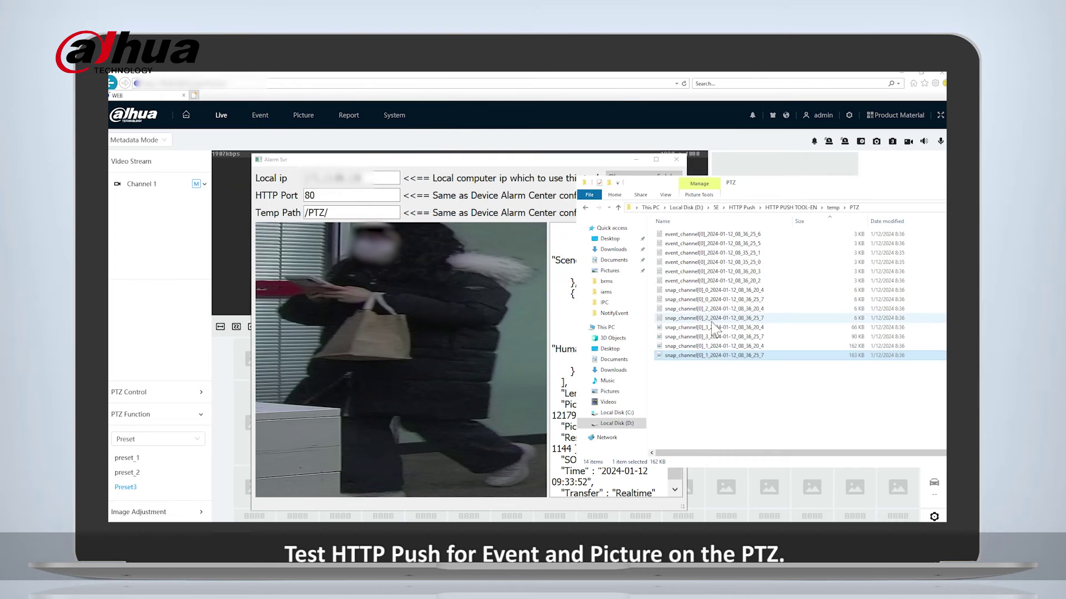
double_click(716, 318)
click(857, 136)
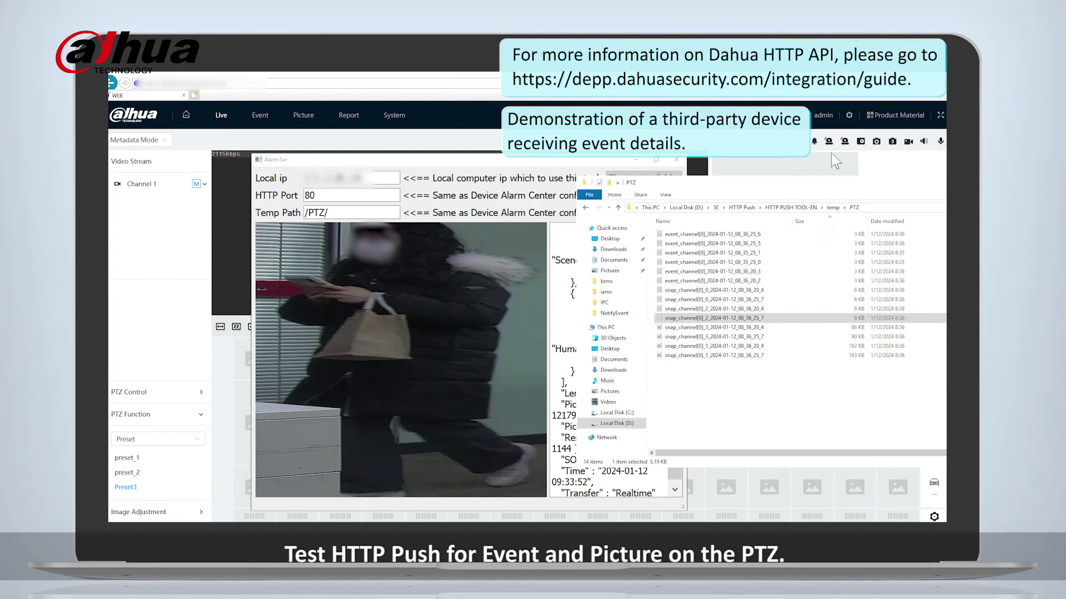
double_click(702, 281)
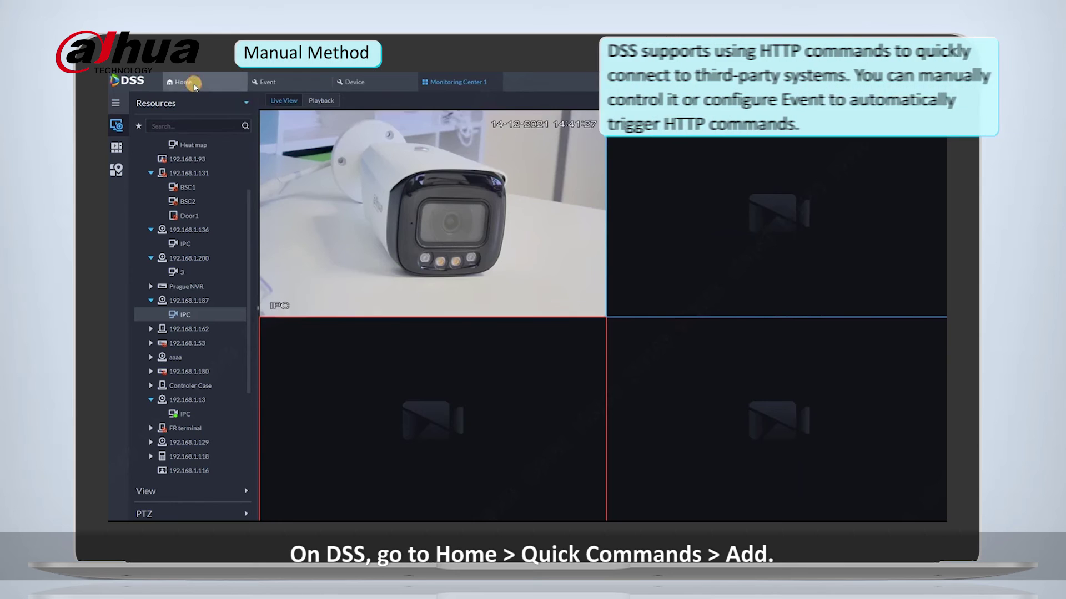
Go to the Quick Commands configuration and start adding a new command.
click(193, 84)
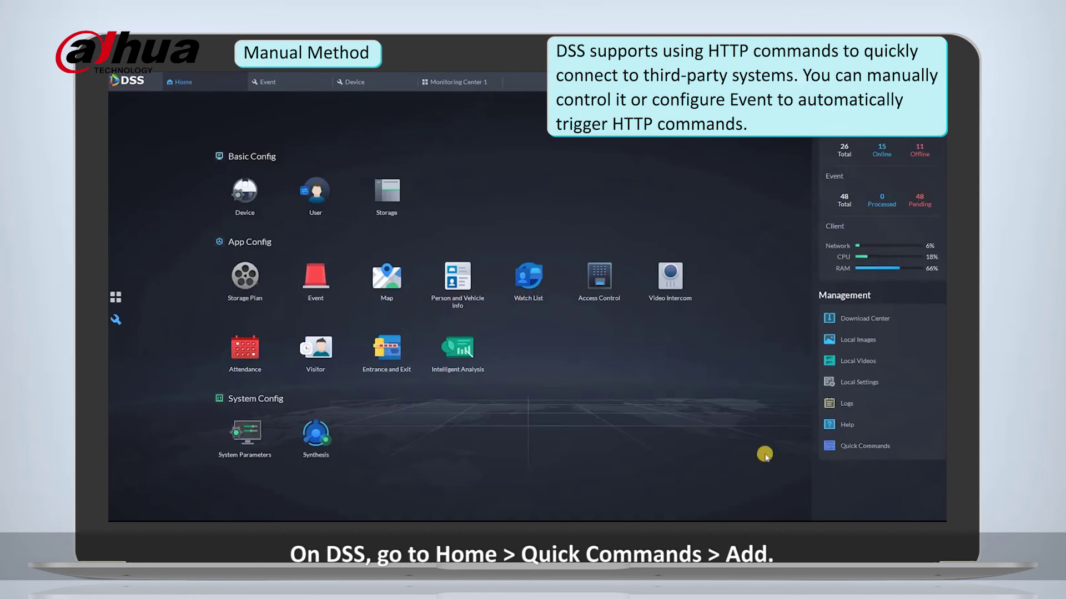
click(856, 447)
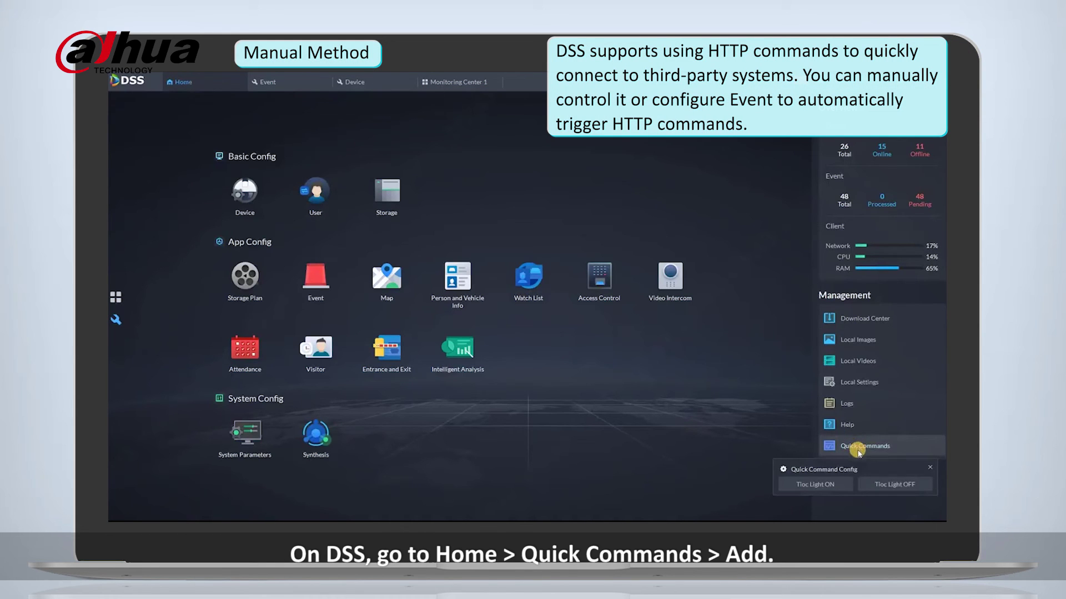
click(783, 470)
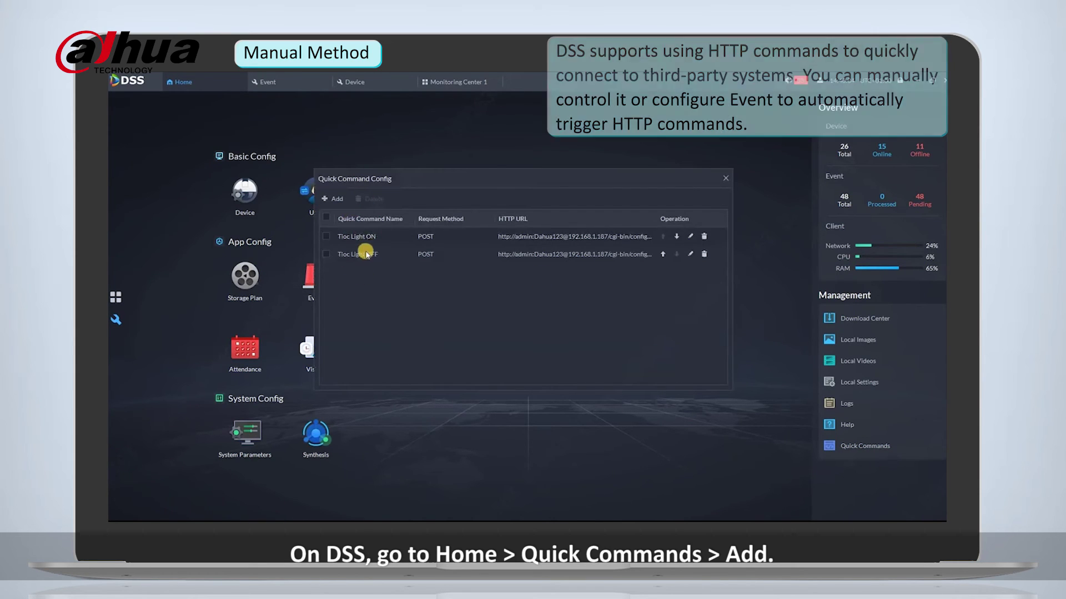
click(328, 198)
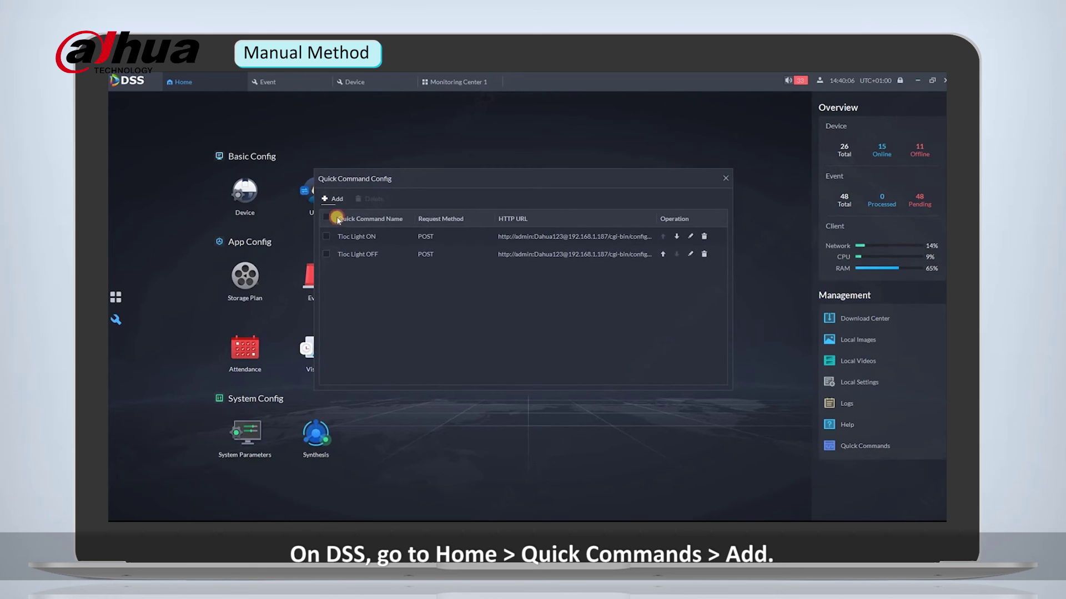
Name it webinar, use POST, paste the light URL, replacing <server> with the login and 192.168.1.187.
click(392, 243)
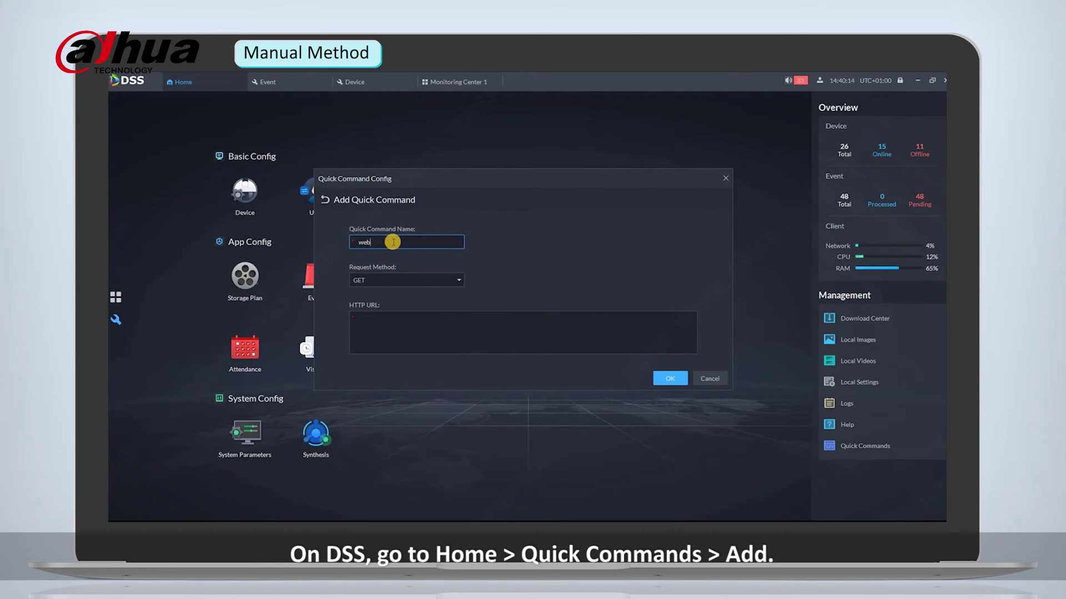
text(webinar)
click(383, 280)
click(367, 312)
click(379, 321)
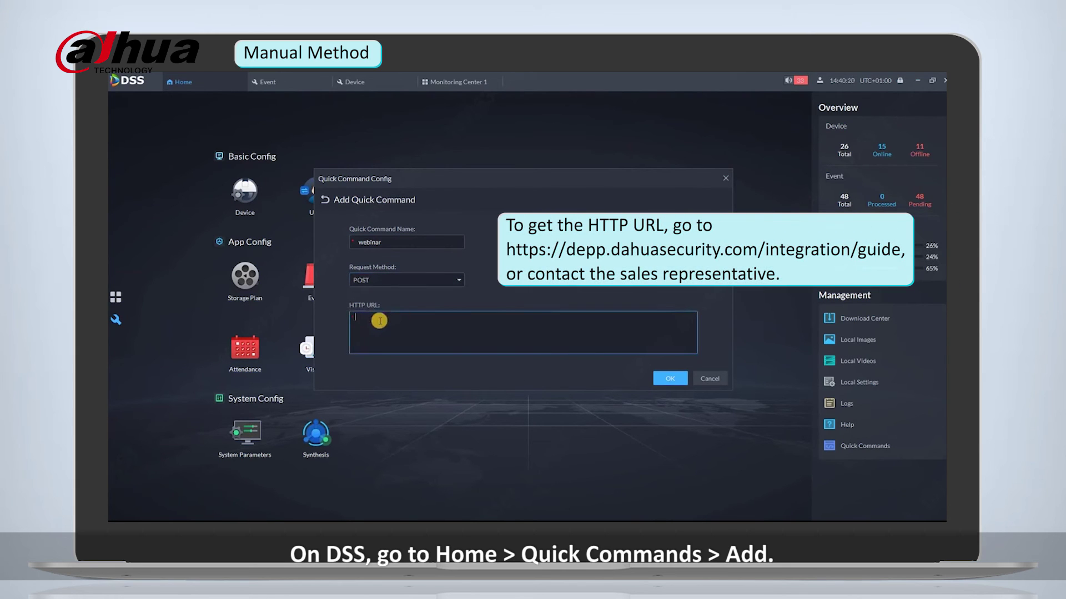
text(http://<server>/cgi-bin/configManager.cgi?action=setConfig&Lighting_V2[0][0][0].Mode=Manual)
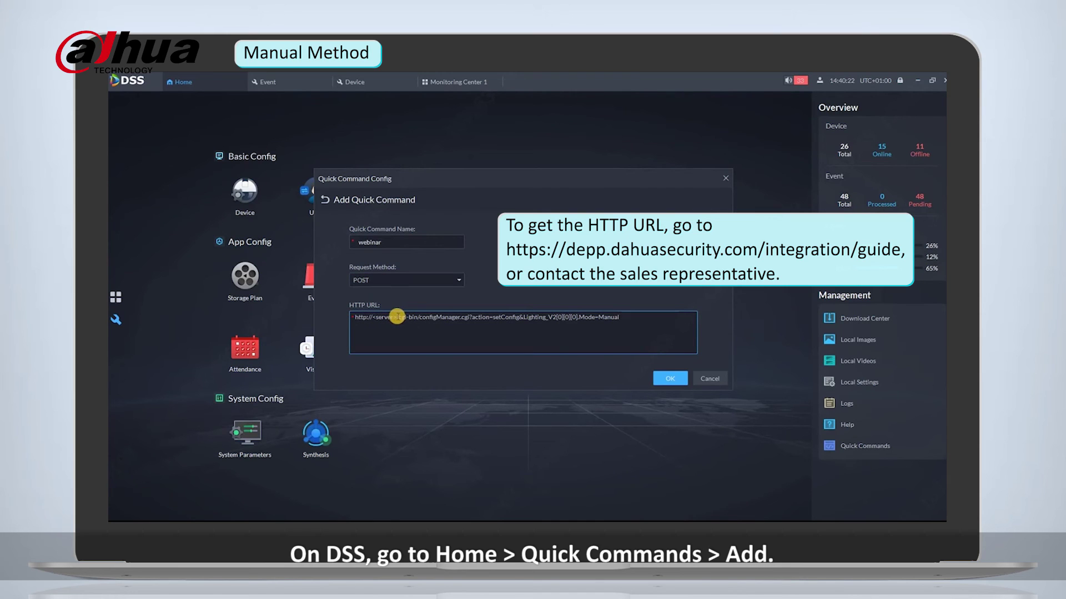
click(396, 317)
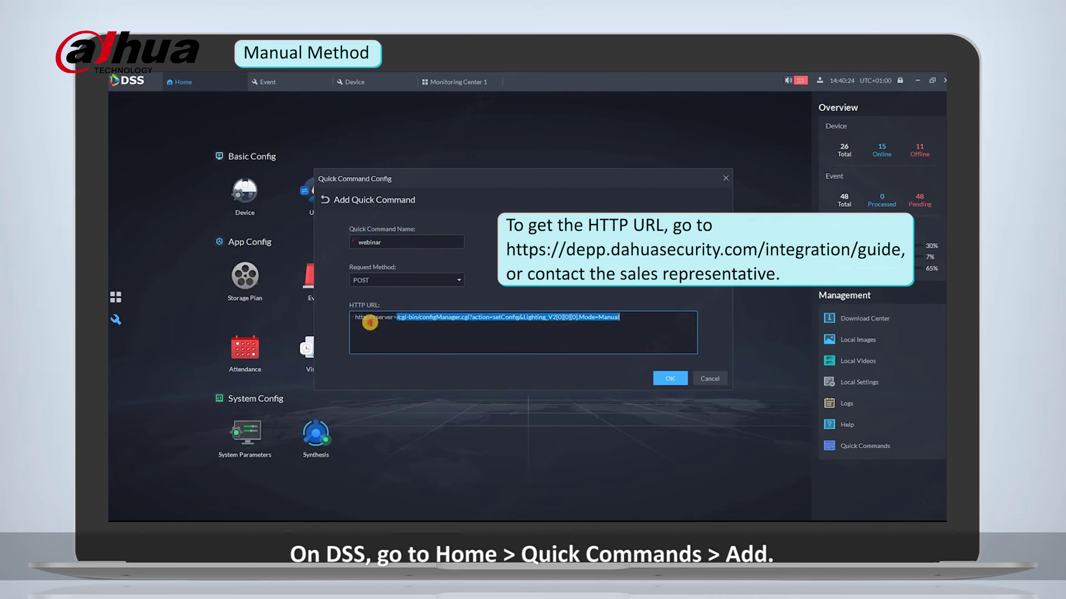
key(shift+End)
double_click(375, 317)
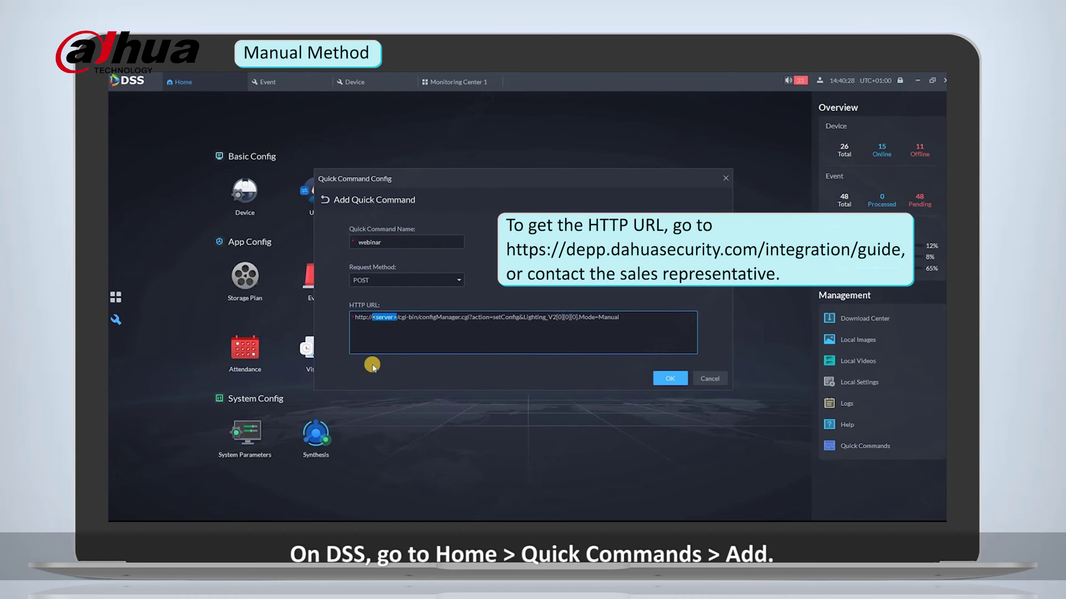
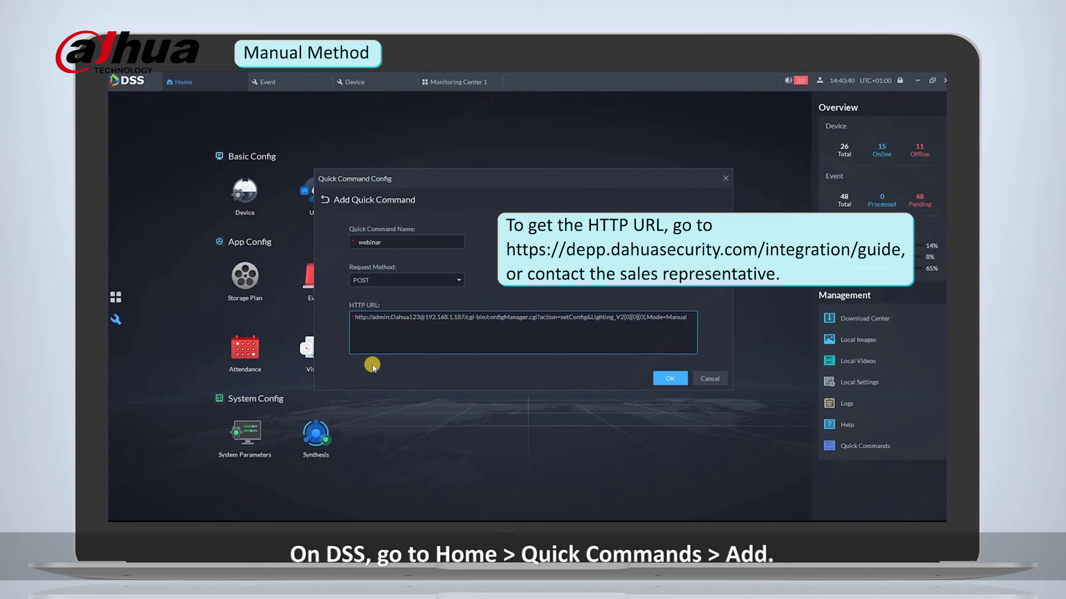
Save the 'webinar' quick command and run Tioc Light ON from the Monitoring Center live view.
click(669, 379)
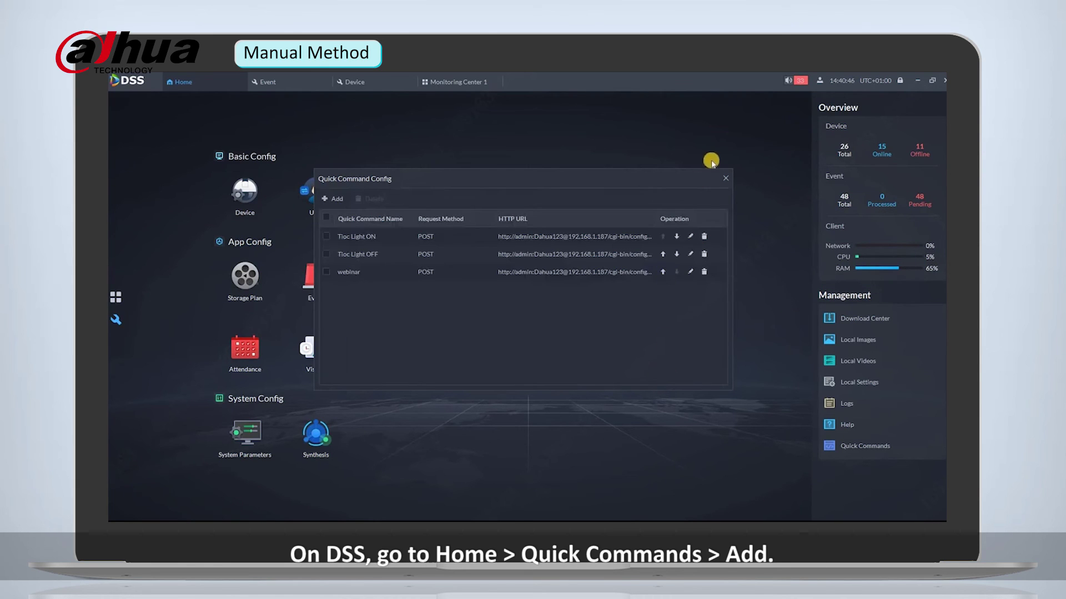
click(725, 182)
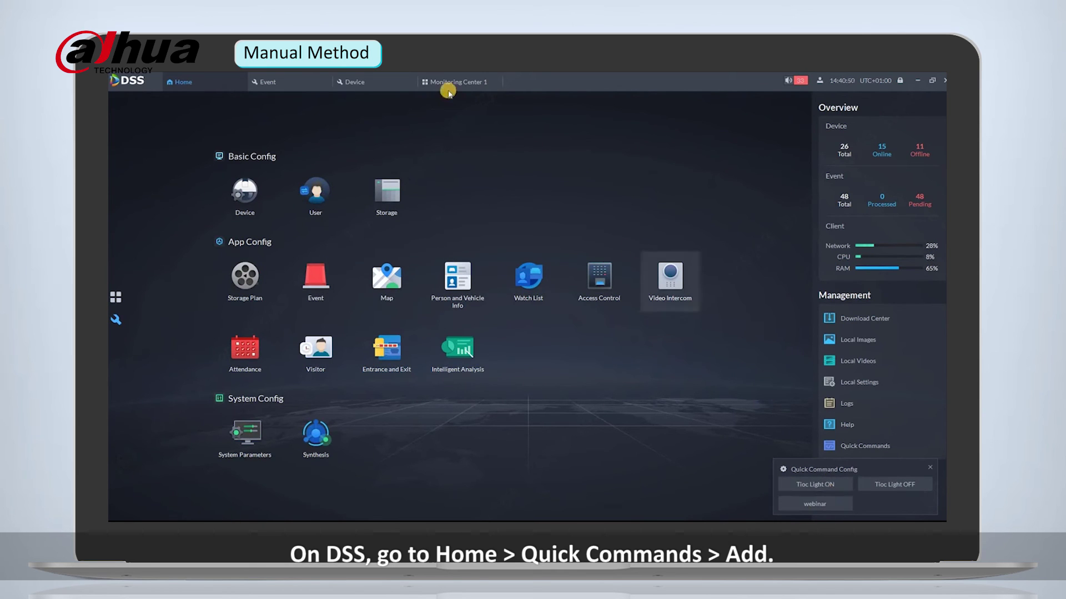
click(445, 84)
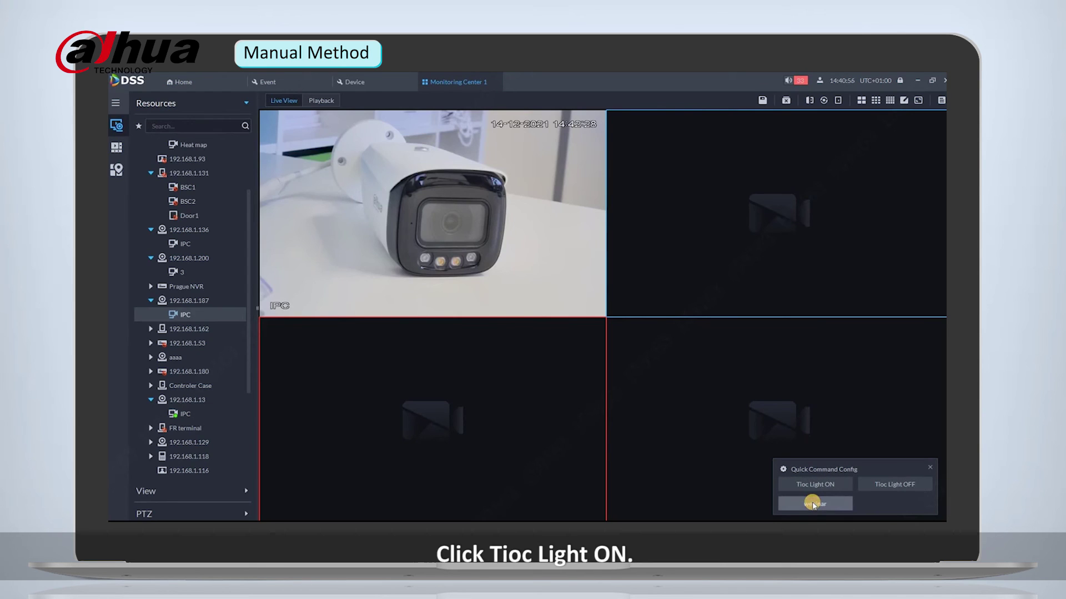
click(813, 504)
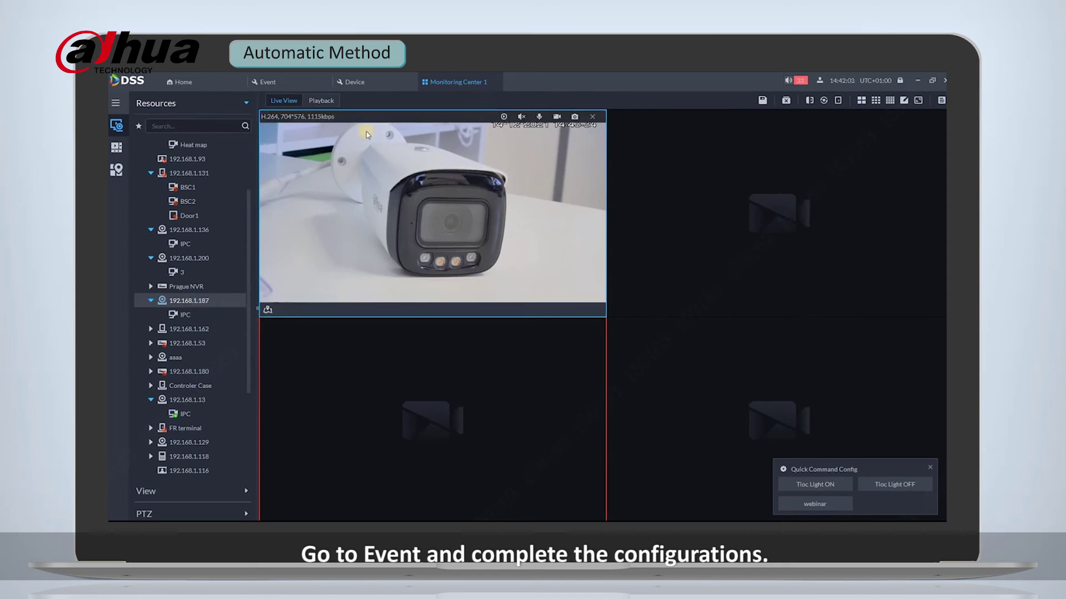
Start a new event from the Event configuration page's Add form.
click(290, 83)
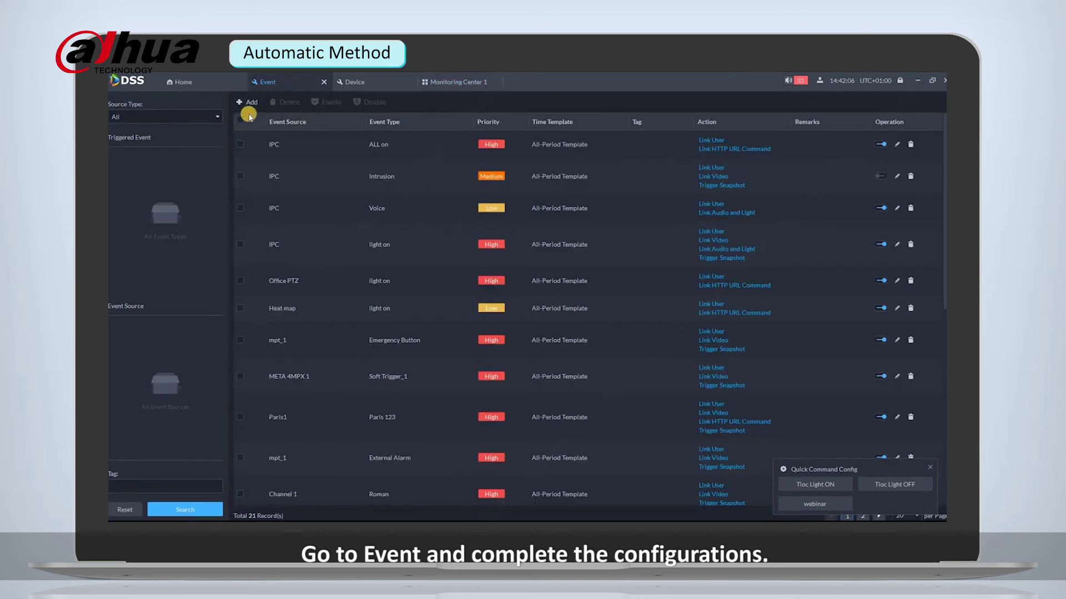
click(251, 103)
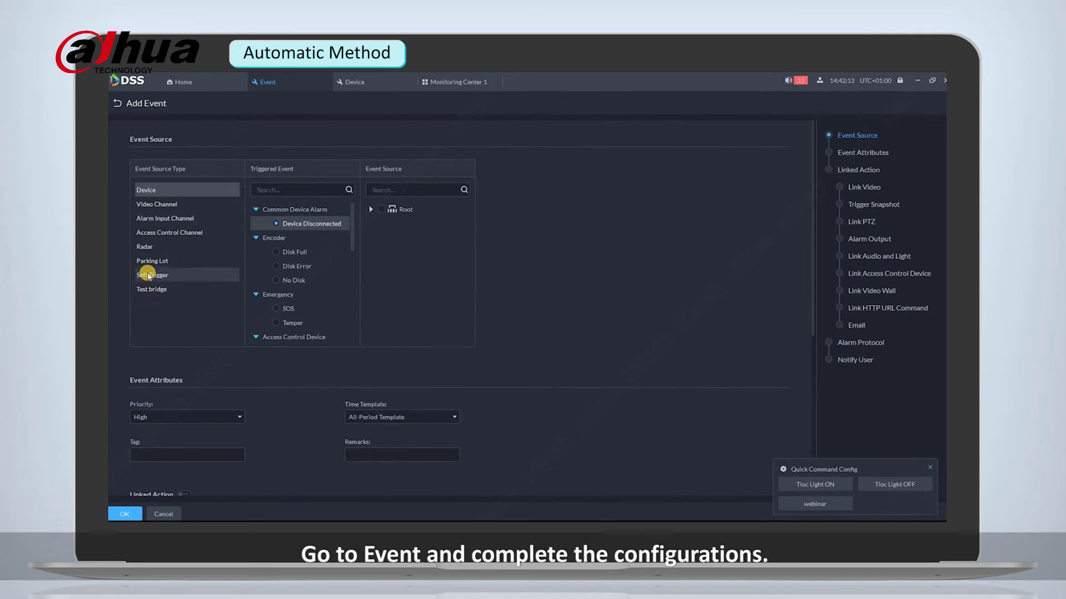
Add a Soft Trigger event type named 'Webinar' with the eye icon and select it.
click(149, 274)
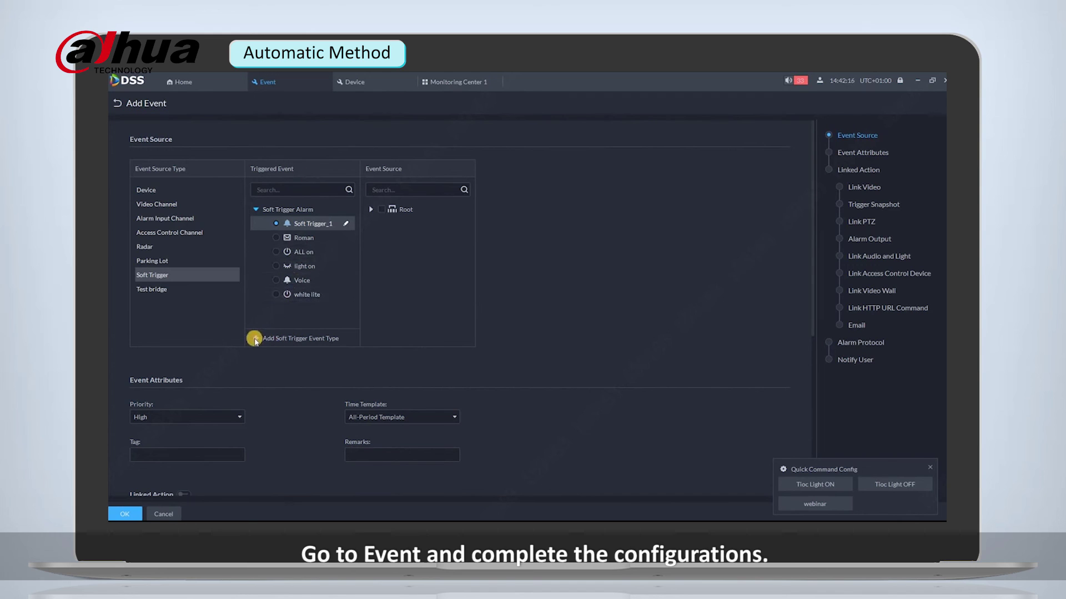
click(255, 338)
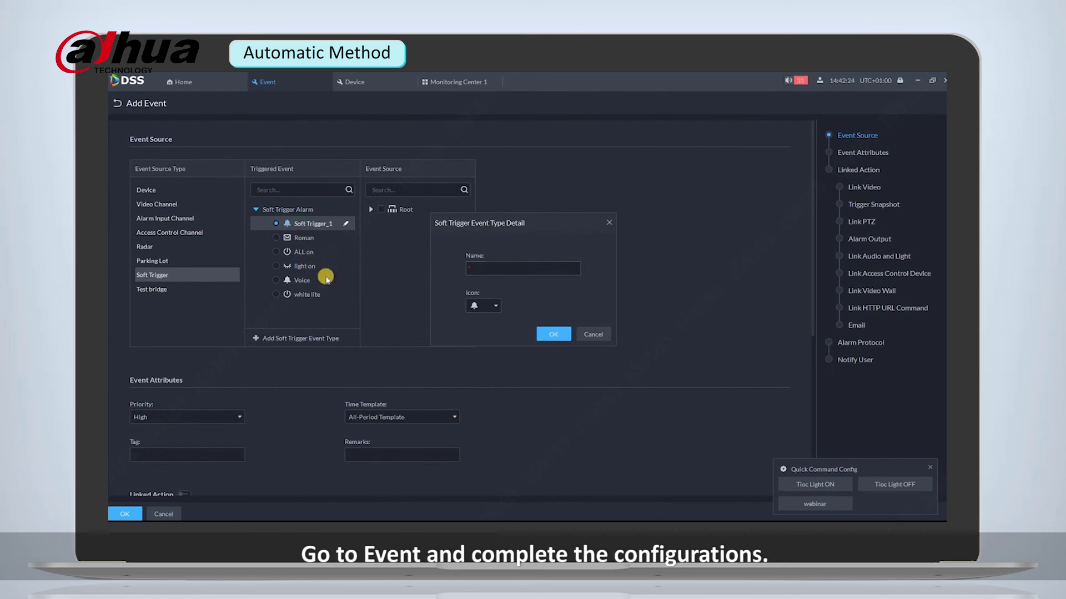
click(503, 267)
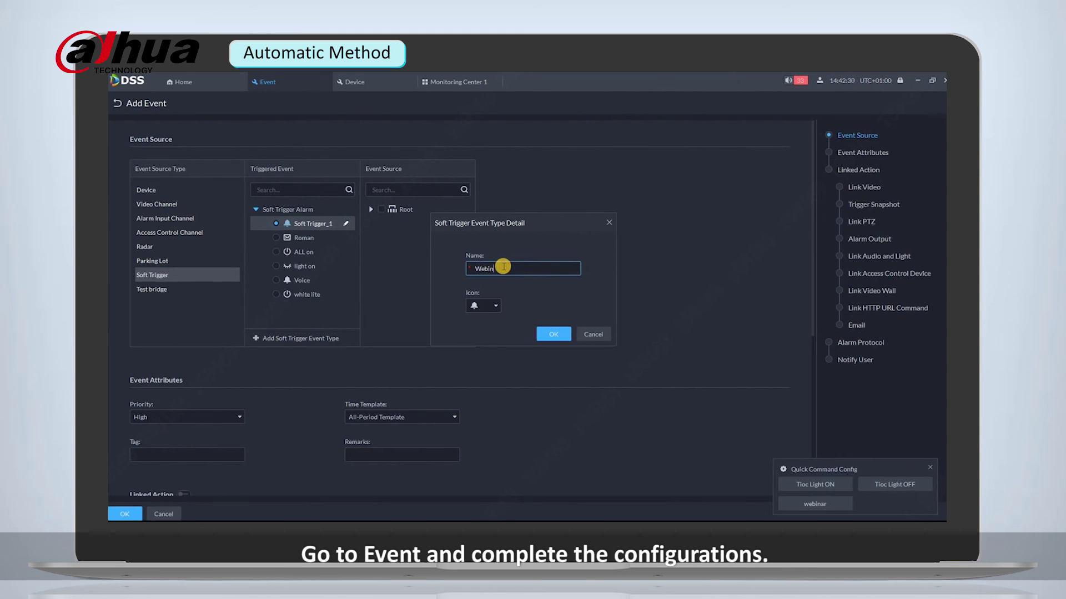
text(Webinar)
click(484, 305)
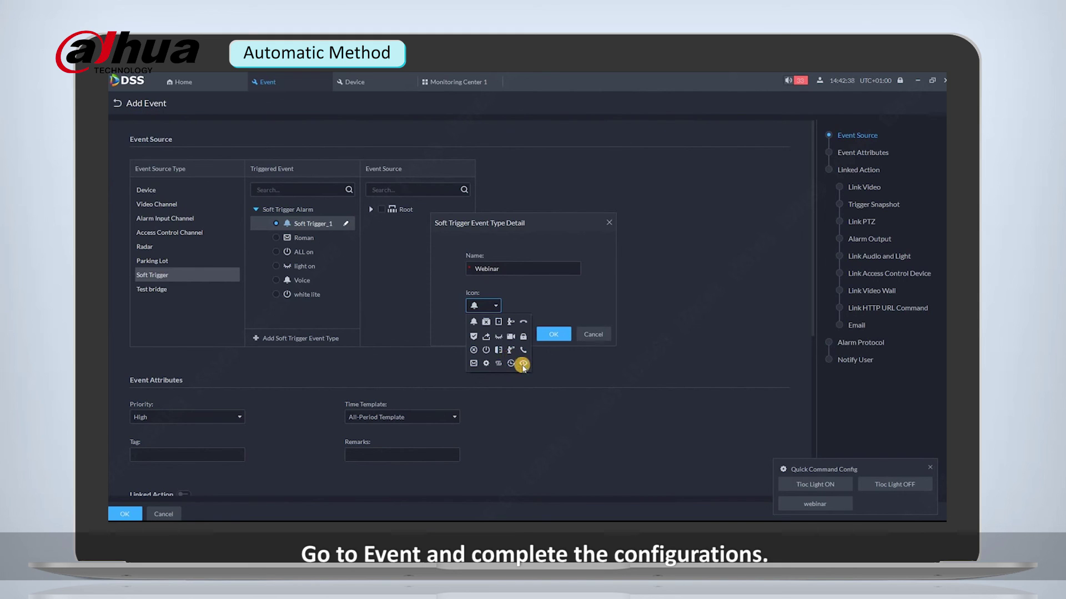
click(523, 364)
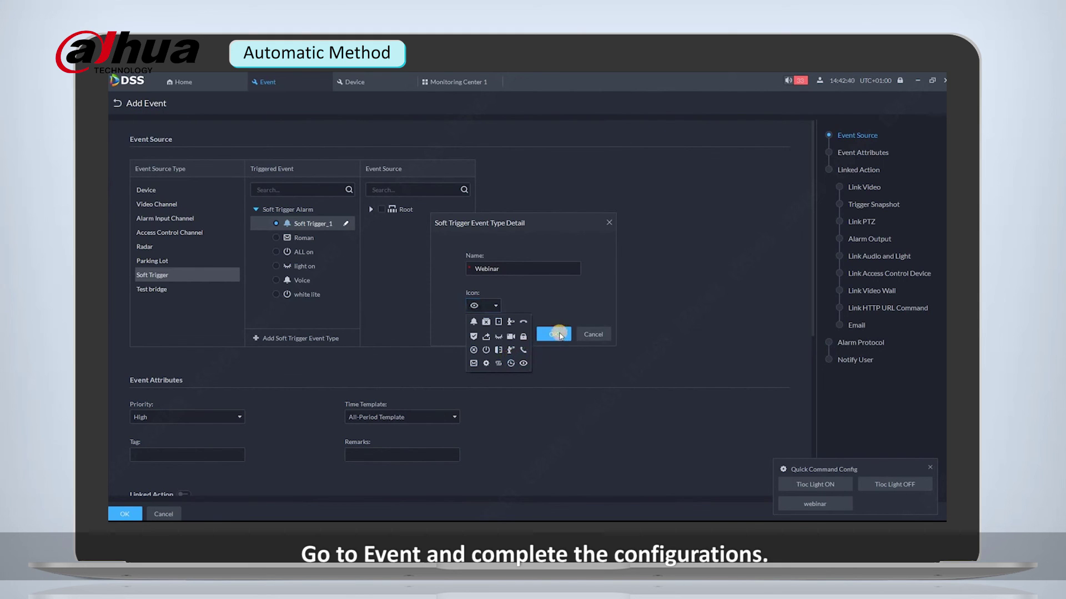
click(559, 335)
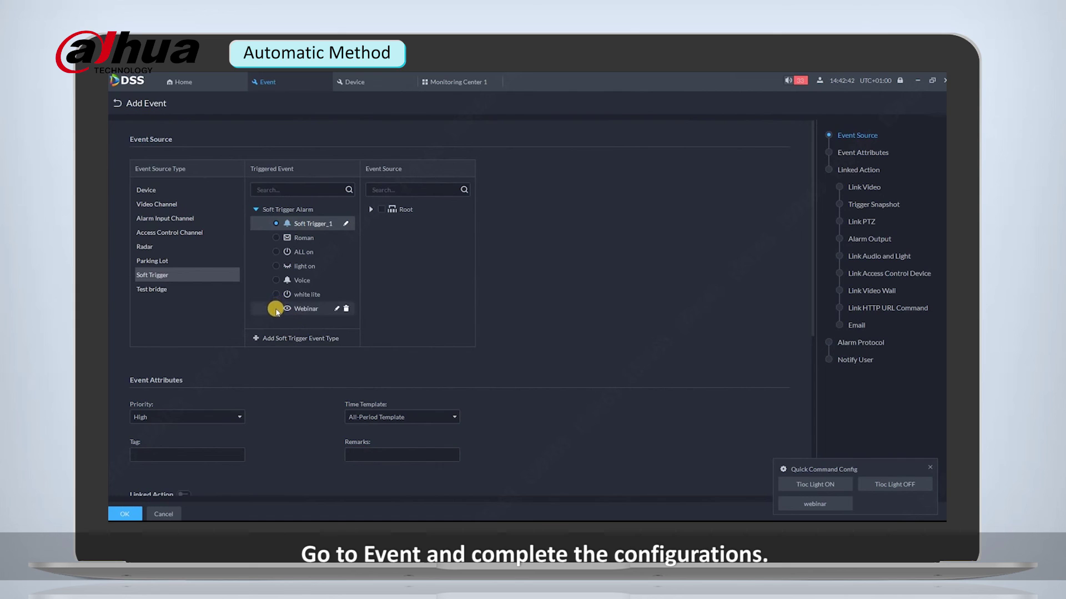
click(276, 309)
Choose device 192.168.1.13 under Root as the event's source.
click(371, 209)
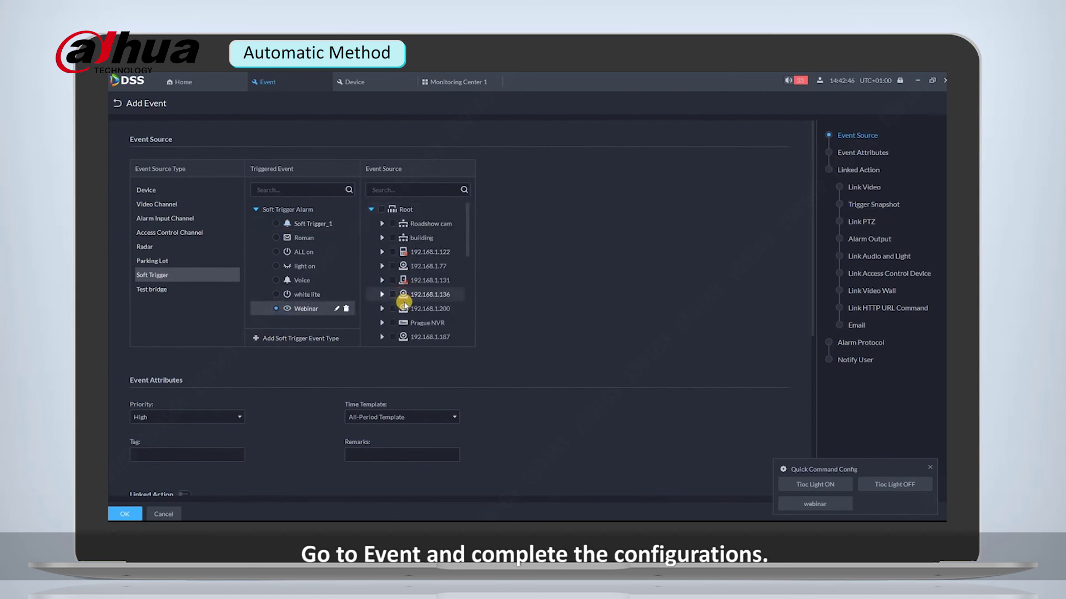
scroll(416, 309, down, 1)
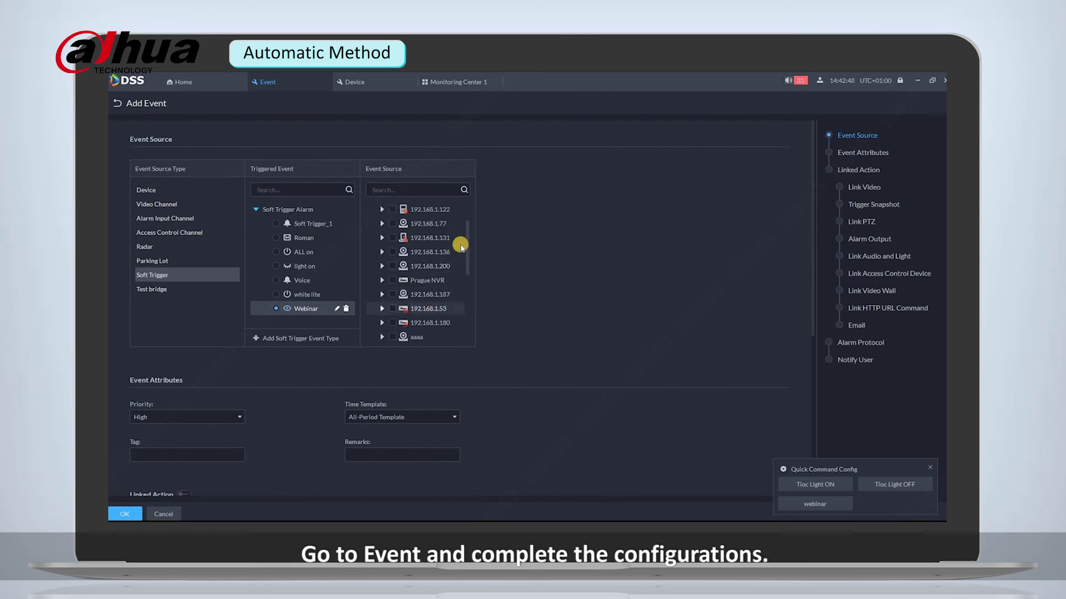
scroll(464, 269, down, 1)
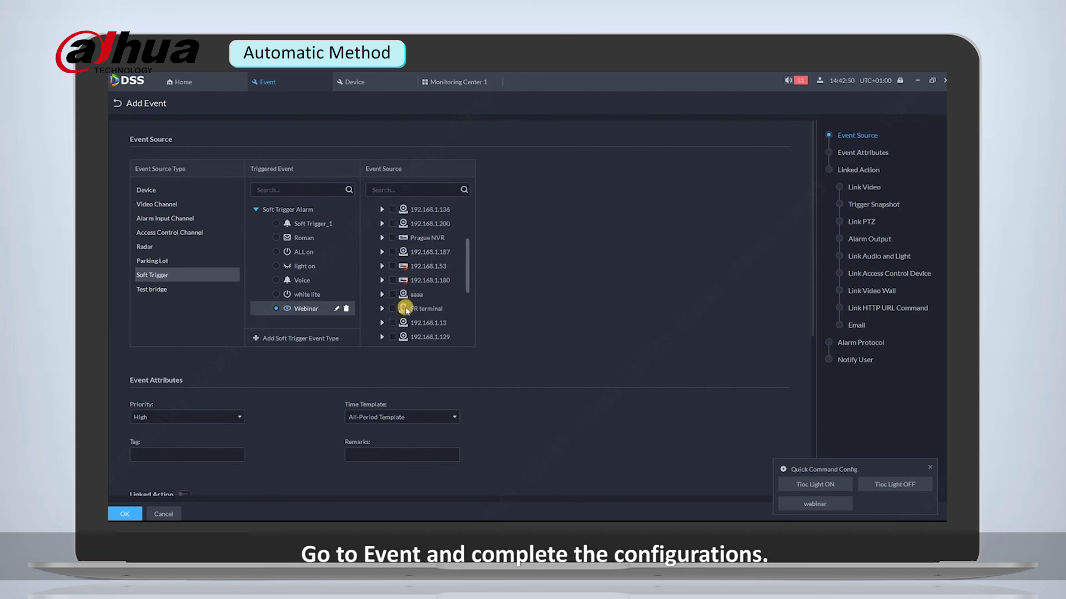
scroll(403, 309, down, 1)
click(393, 309)
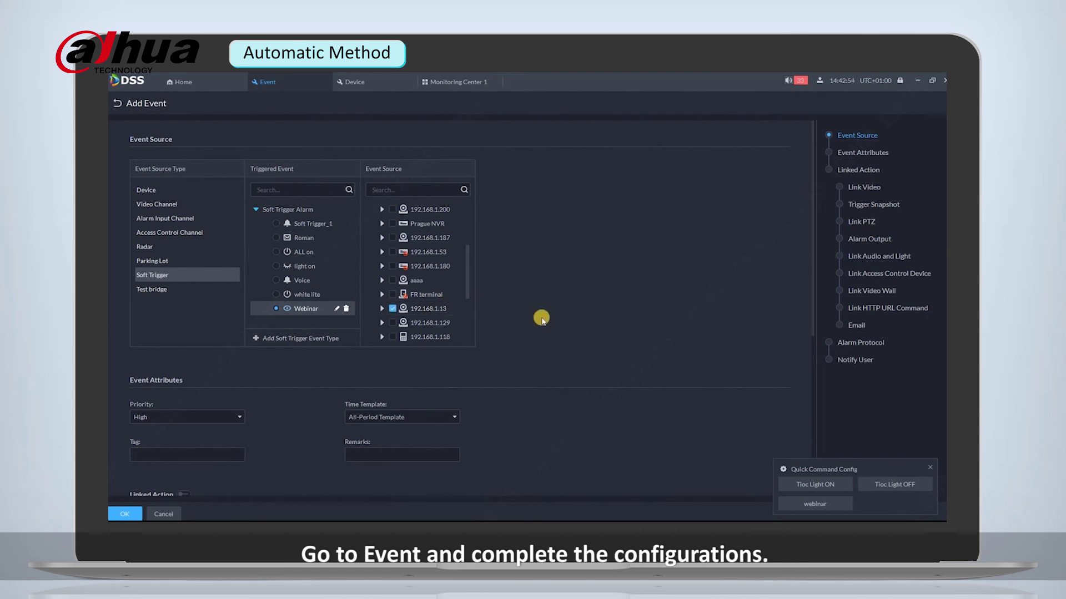
Set priority to Low, notify the super administrator user, and enable linked actions.
scroll(147, 294, down, 2)
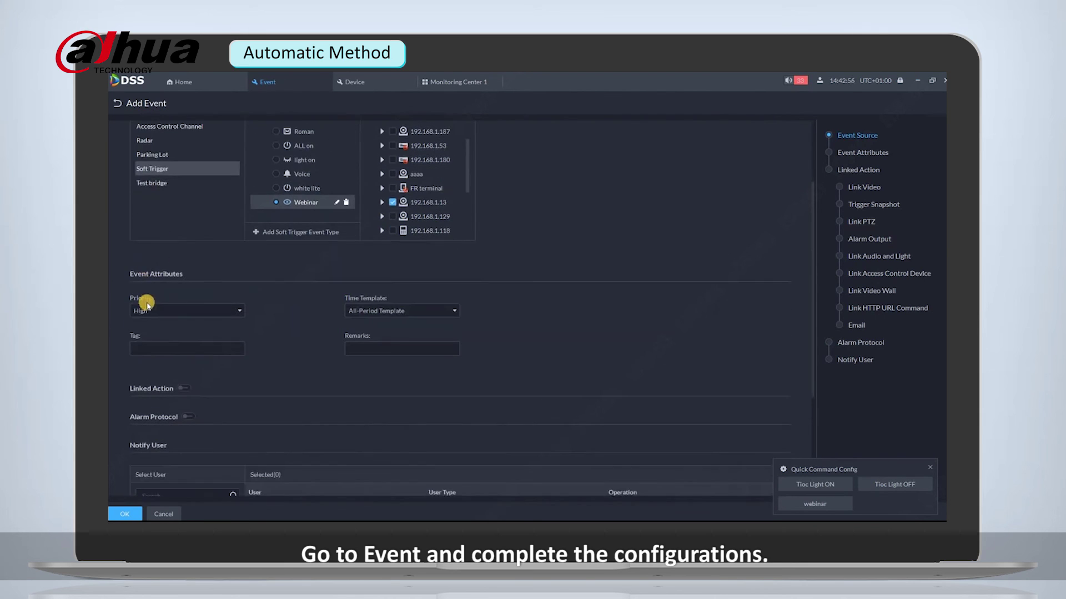
click(145, 316)
click(143, 355)
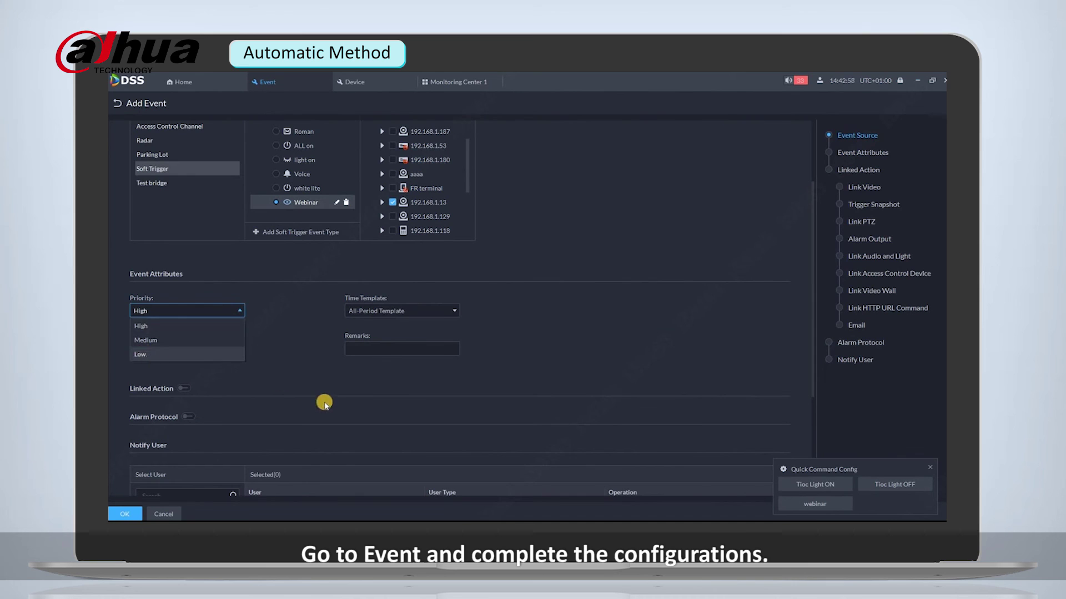
scroll(324, 404, down, 3)
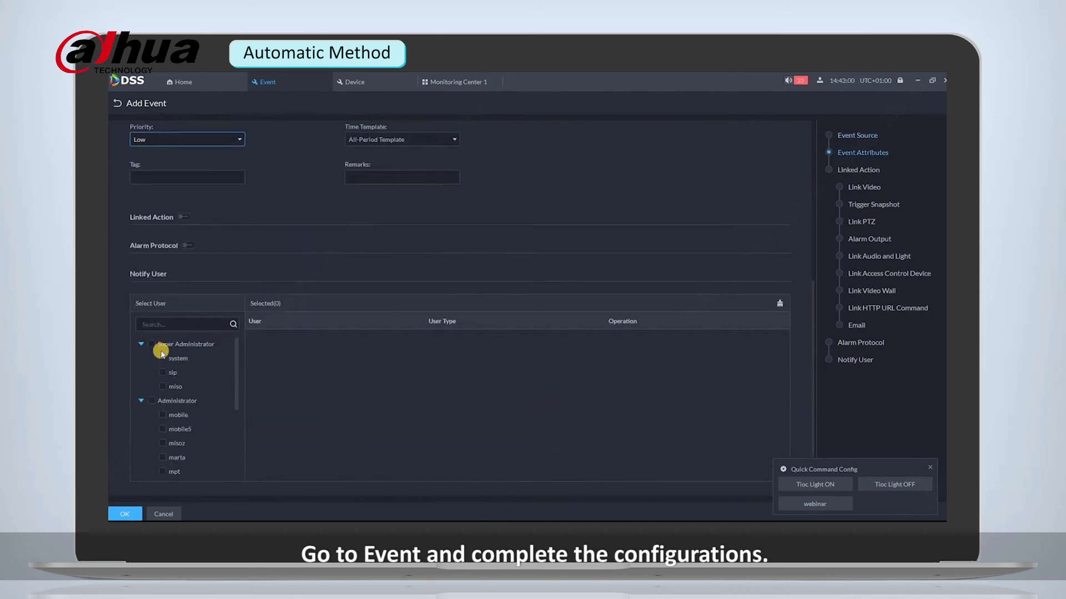
click(163, 359)
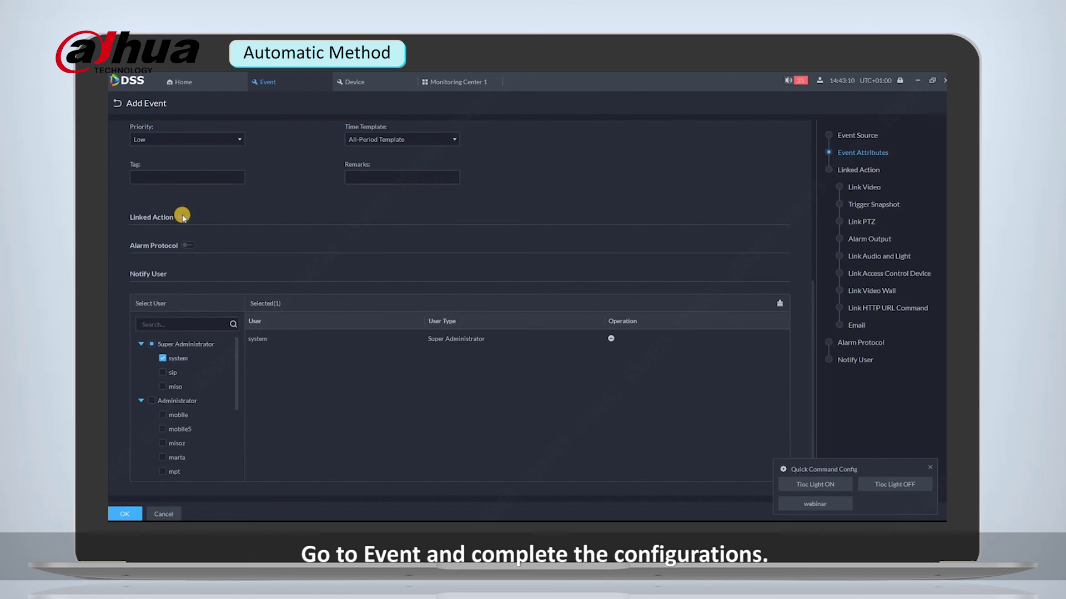
click(183, 217)
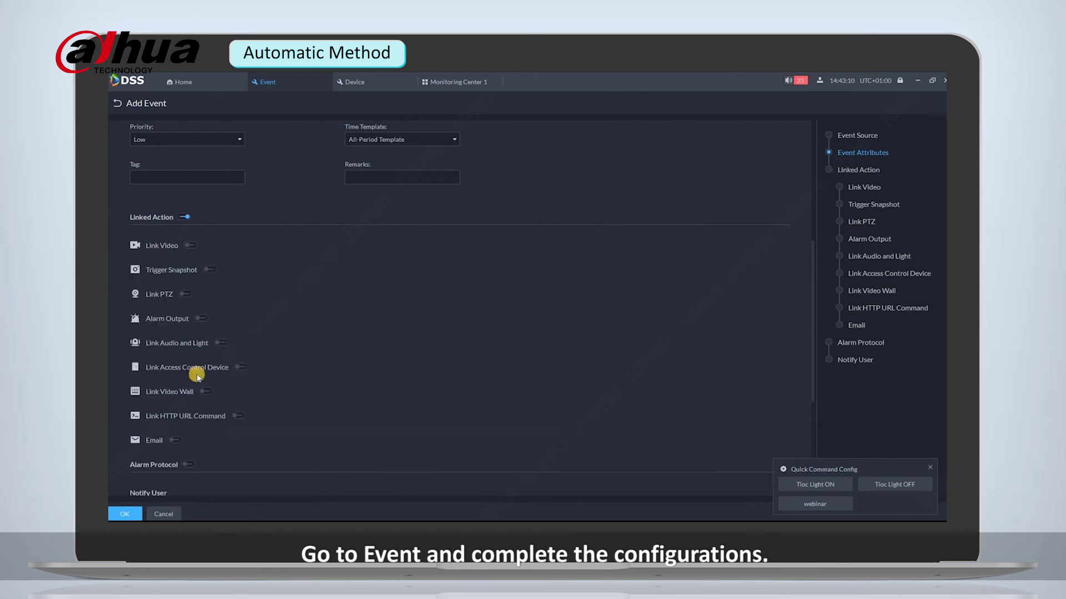
Link a POST HTTP URL command with the camera's lighting URL and save the event.
click(242, 417)
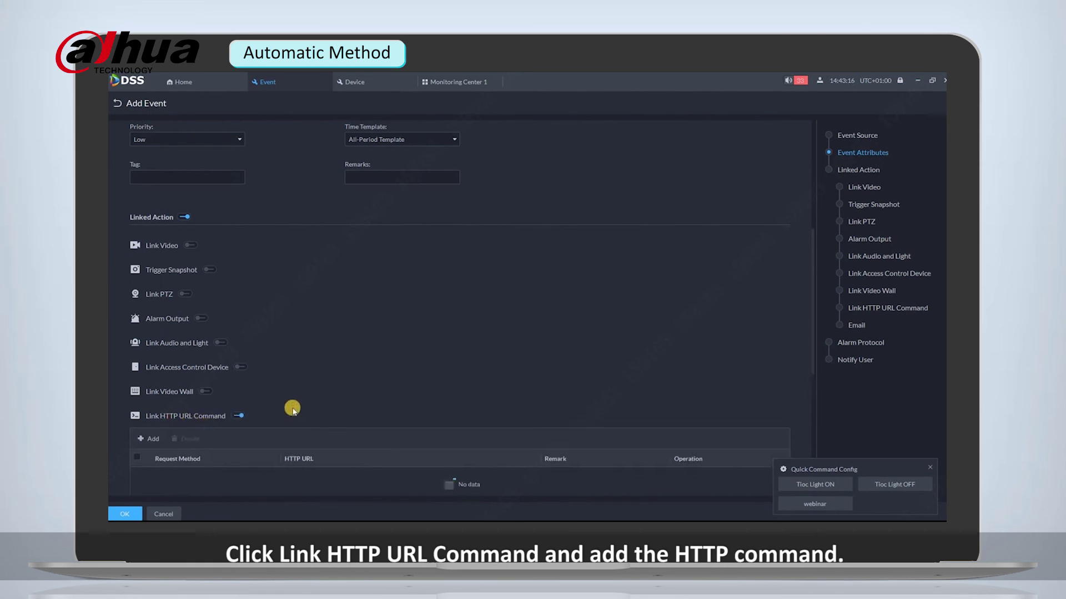
scroll(293, 414, down, 3)
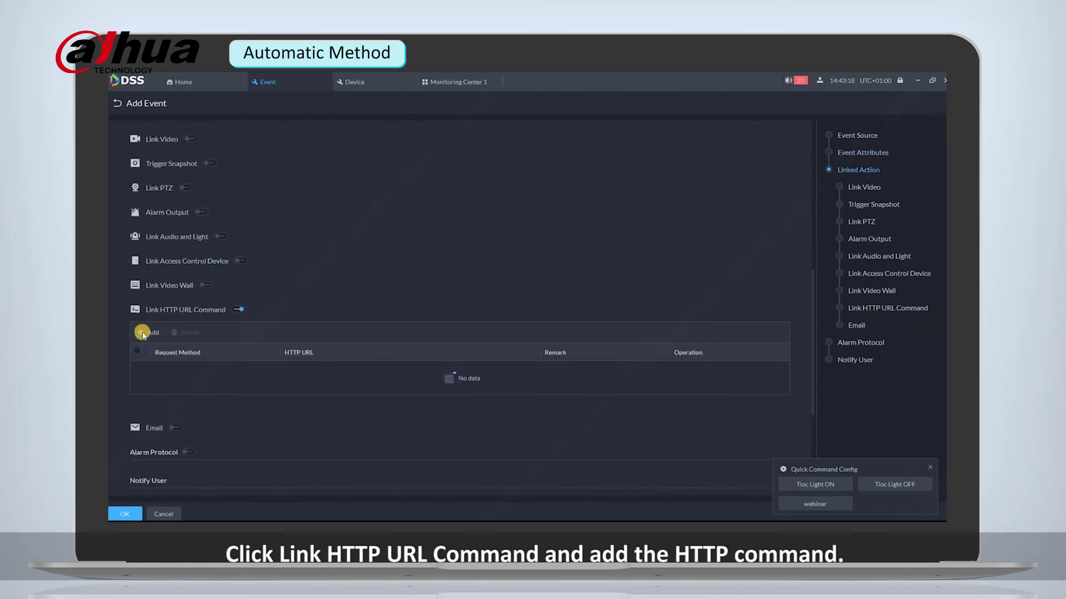
click(143, 333)
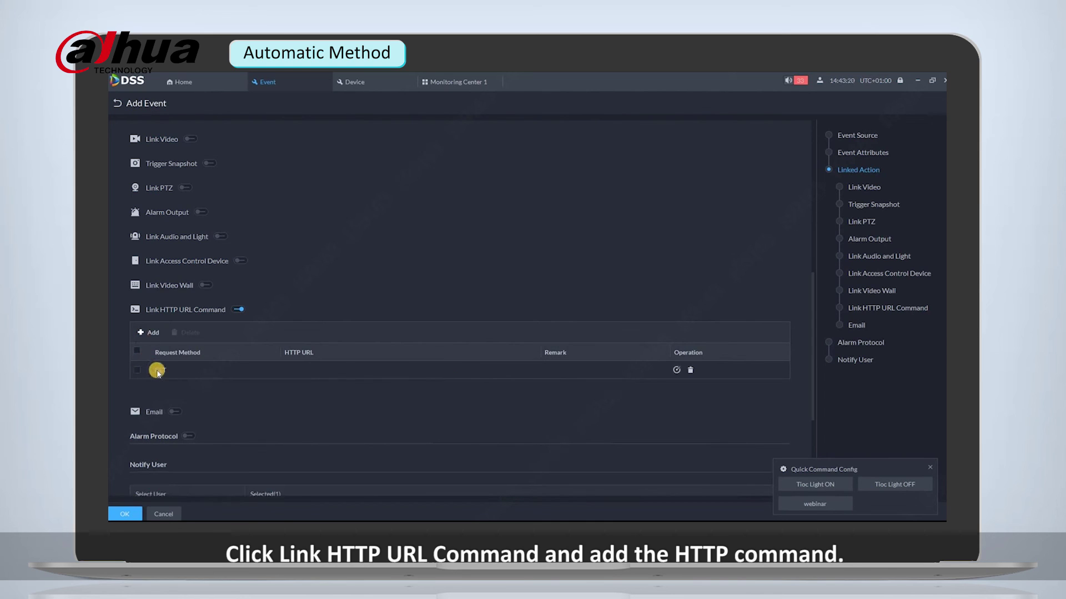
click(171, 379)
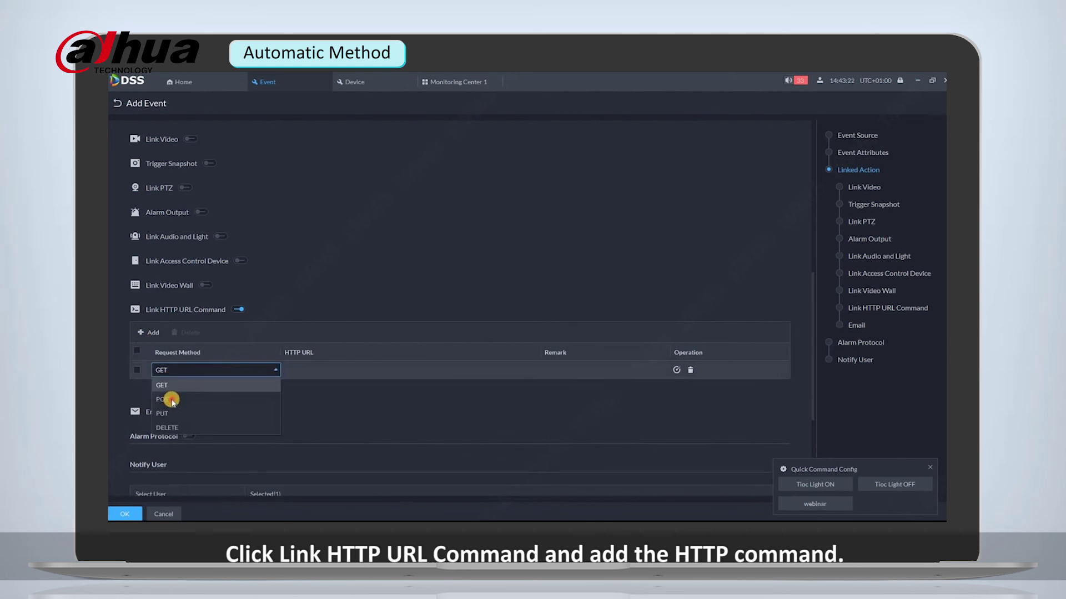
click(168, 399)
click(307, 370)
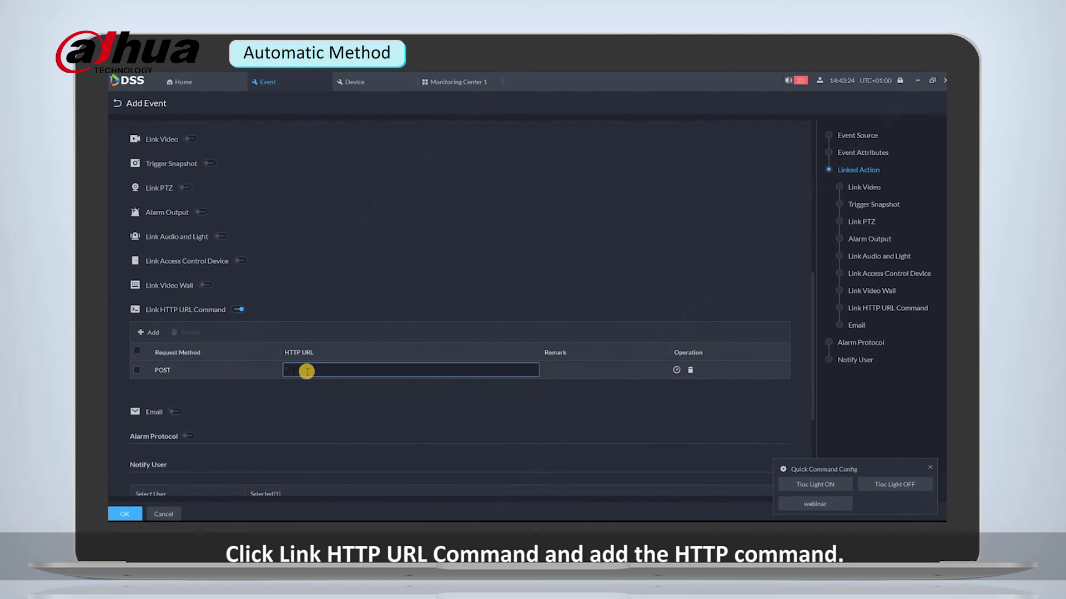
key(ctrl+v)
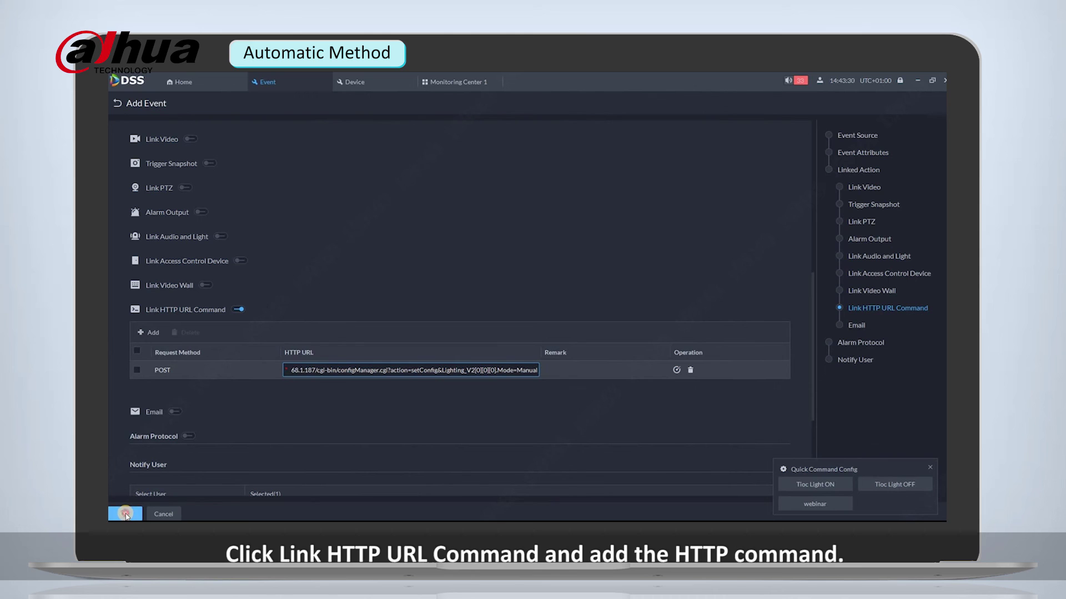
click(126, 514)
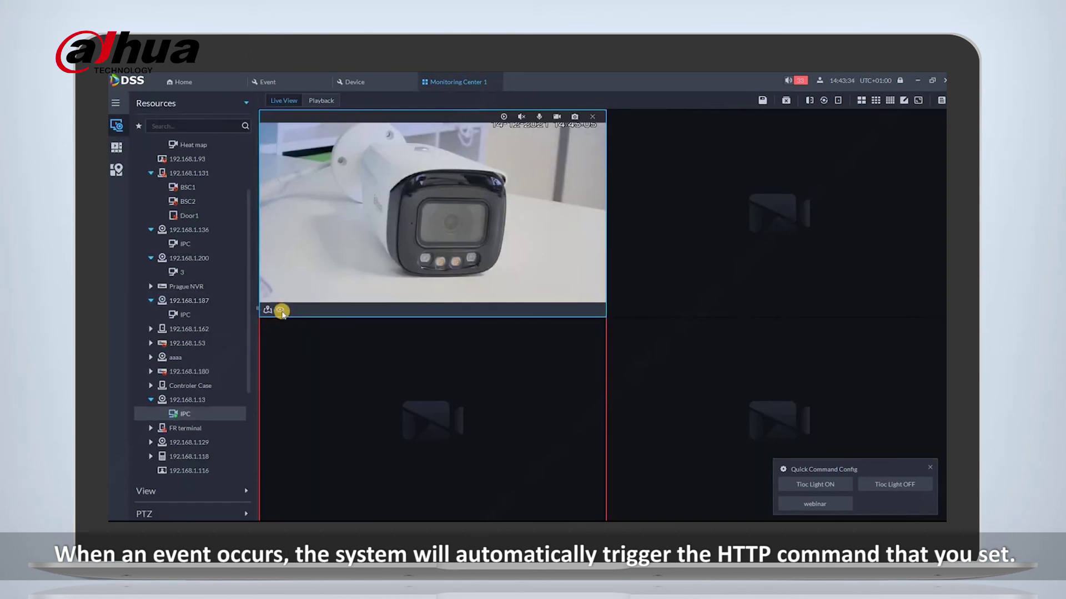
Turn the camera's light off with the Tioc Light OFF quick command.
mouse_move(281, 311)
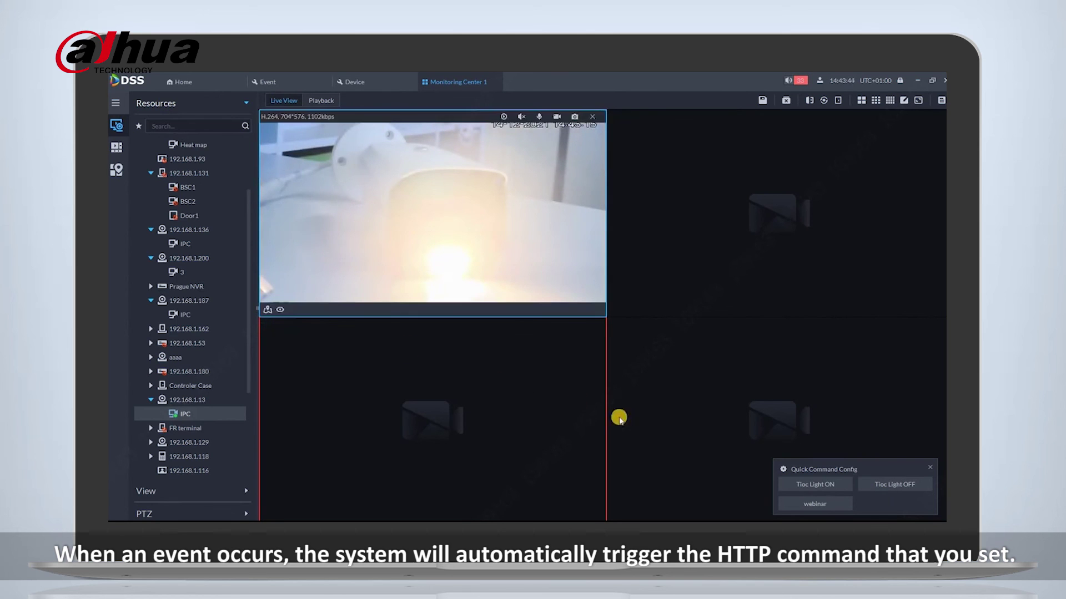
click(890, 488)
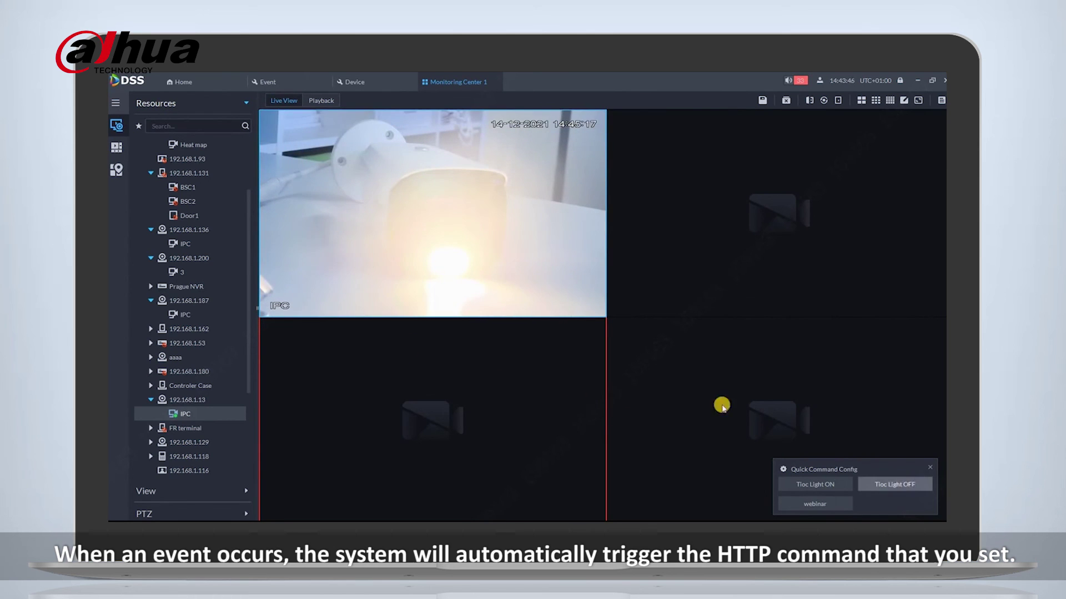